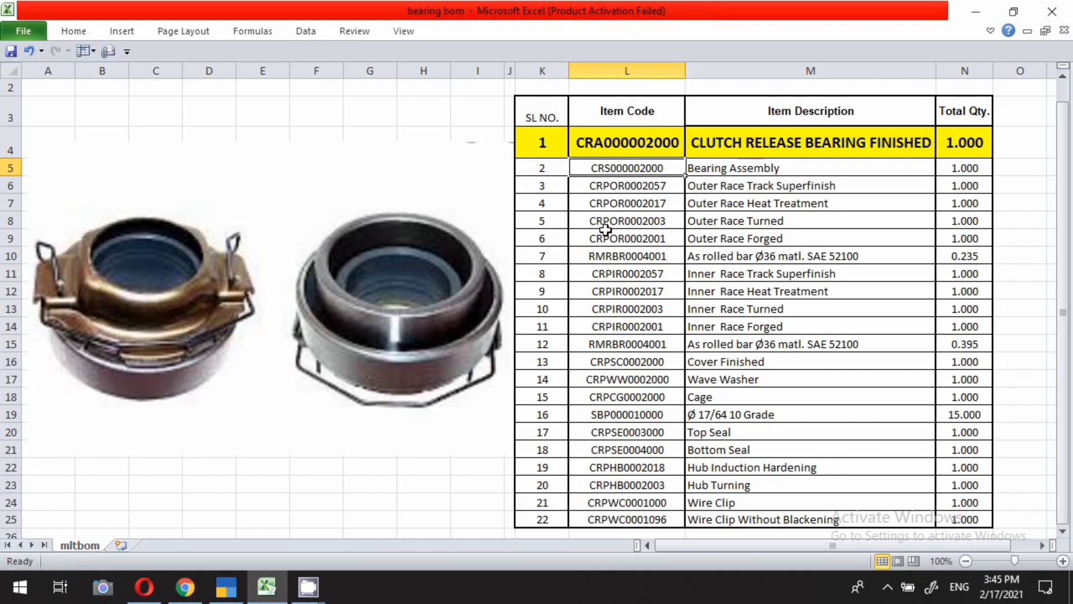
Step: Switch to TallyPrime and start creating a new stock item from the inventory masters
click(723, 161)
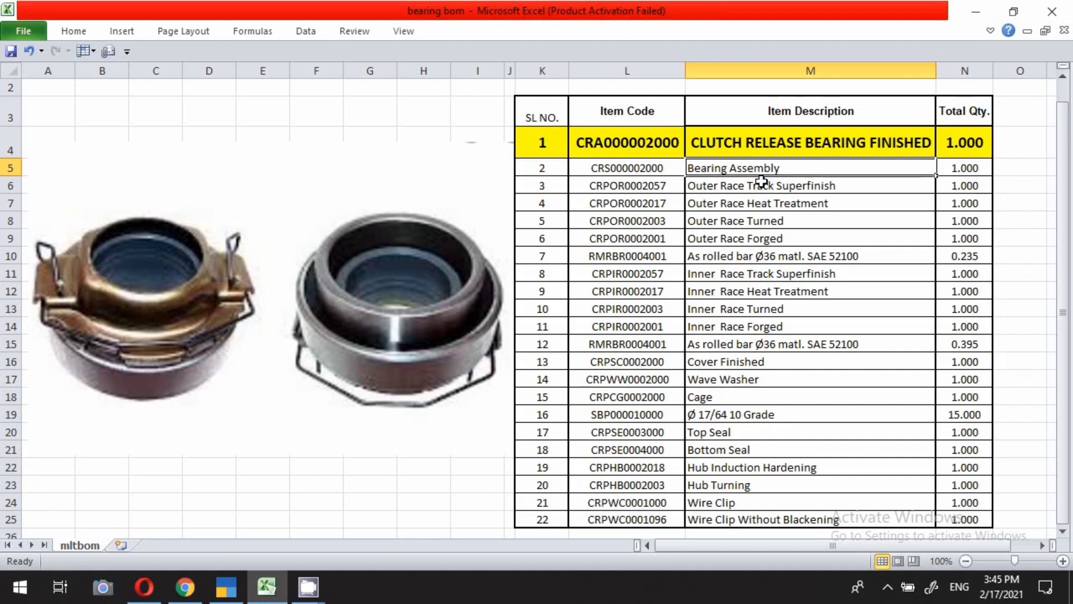
click(226, 587)
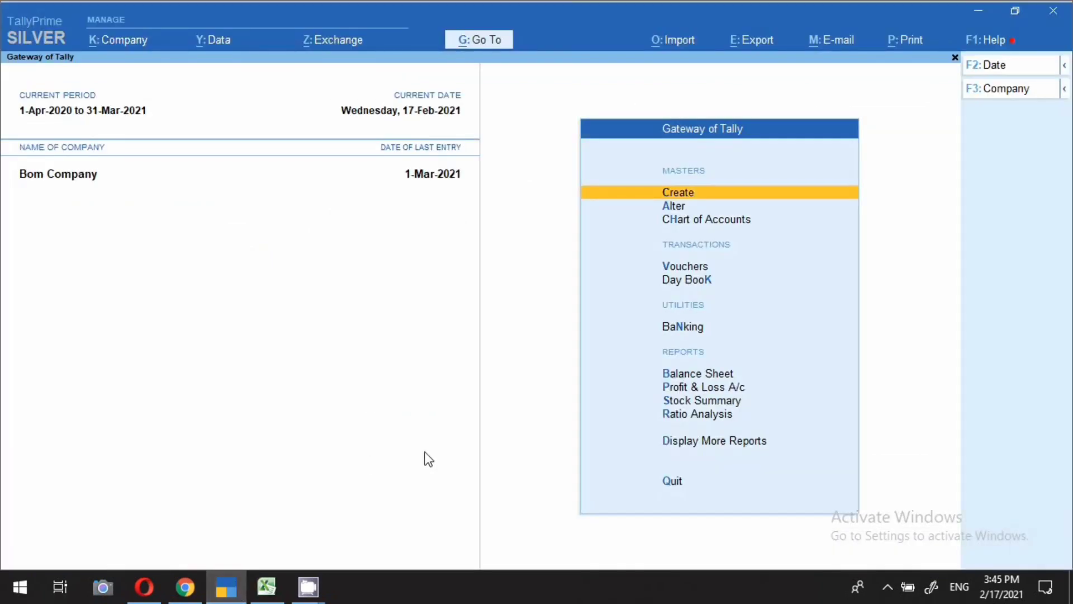
click(661, 197)
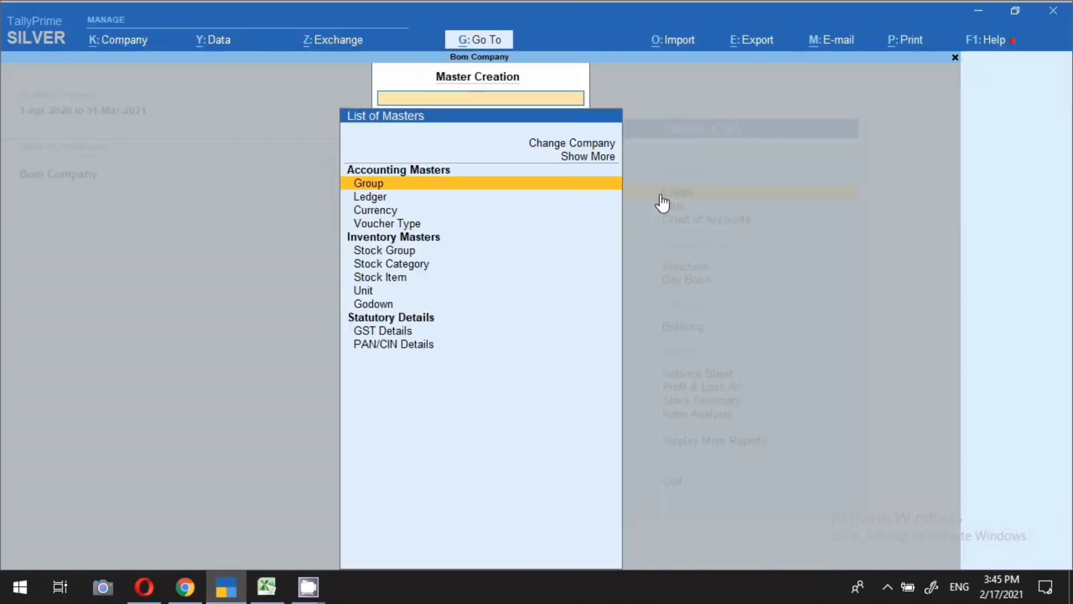
key(Down)
key(Down)
key(Down)
key(Down)
key(Down)
key(Down)
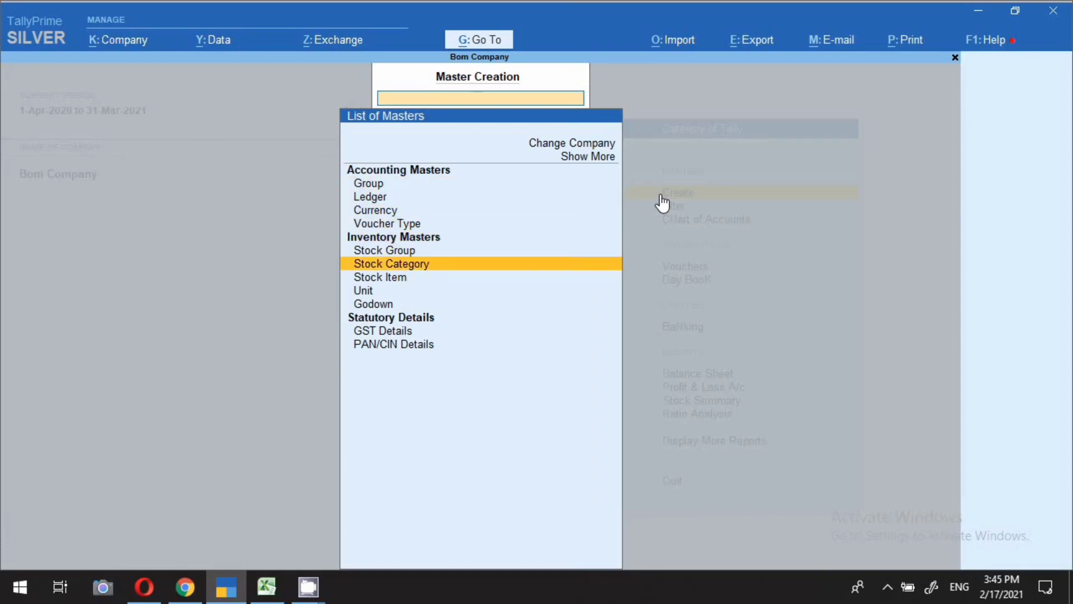
key(Return)
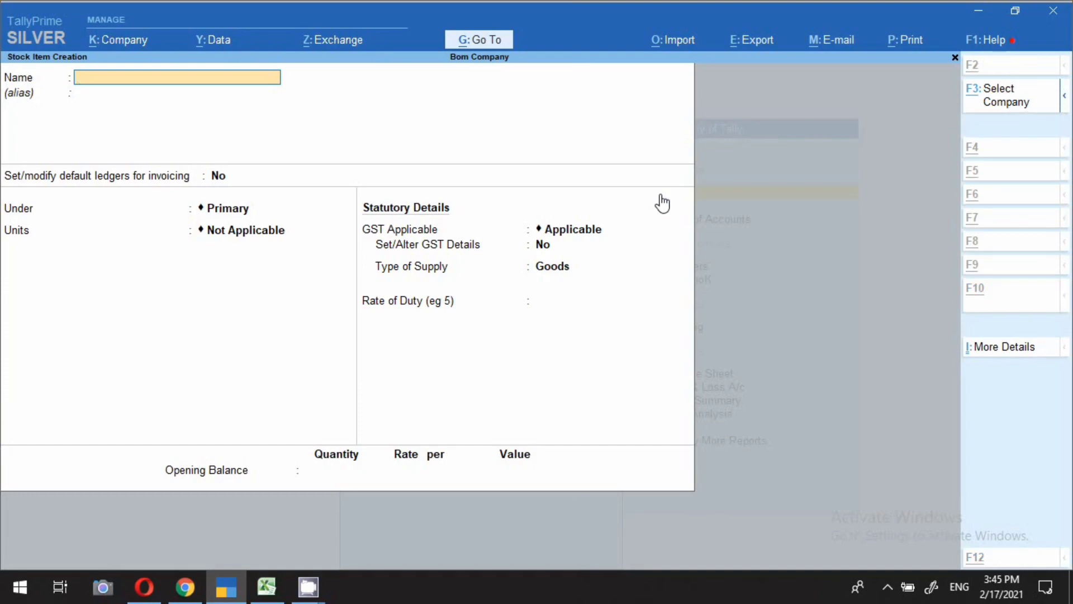
Step: Copy the description CLUTCH RELEASE BEARING FINISHED from the Excel parts list into the new stock item's name
key(alt+Tab)
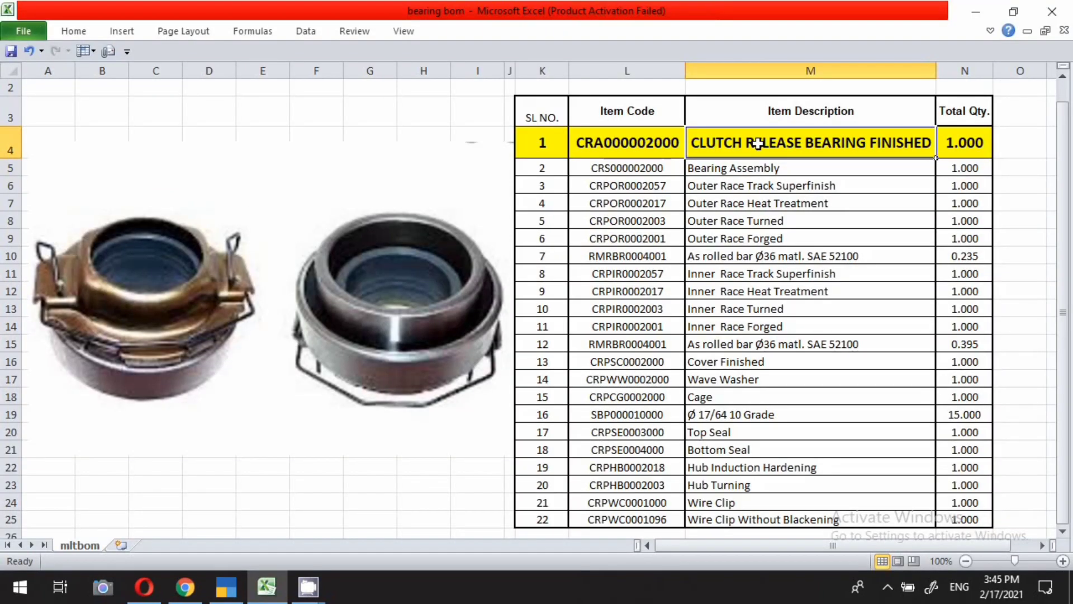
key(ctrl+c)
key(alt+Tab)
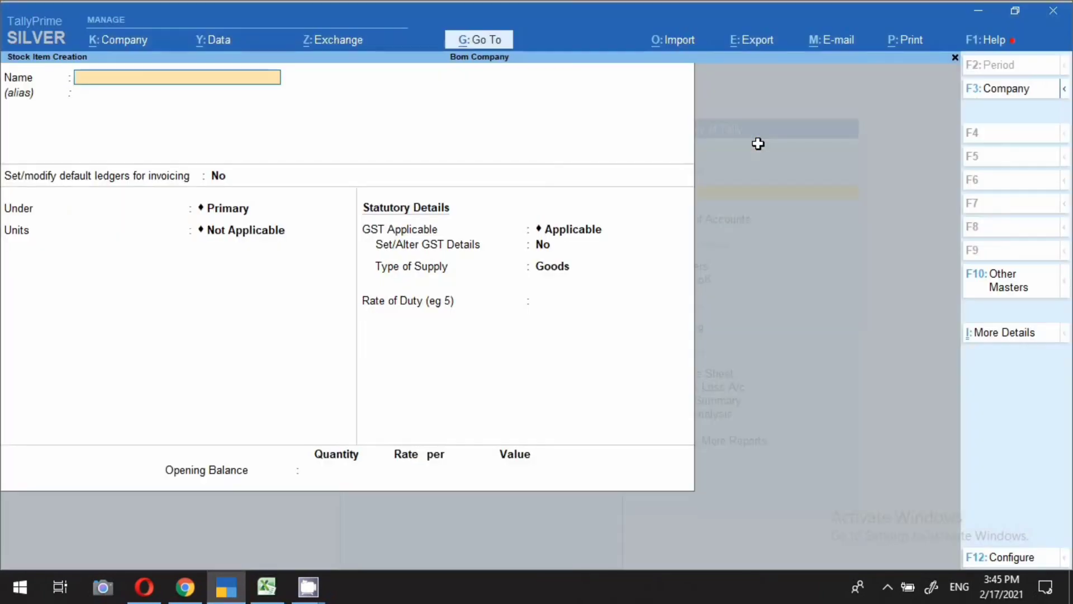
key(ctrl+v)
key(Return)
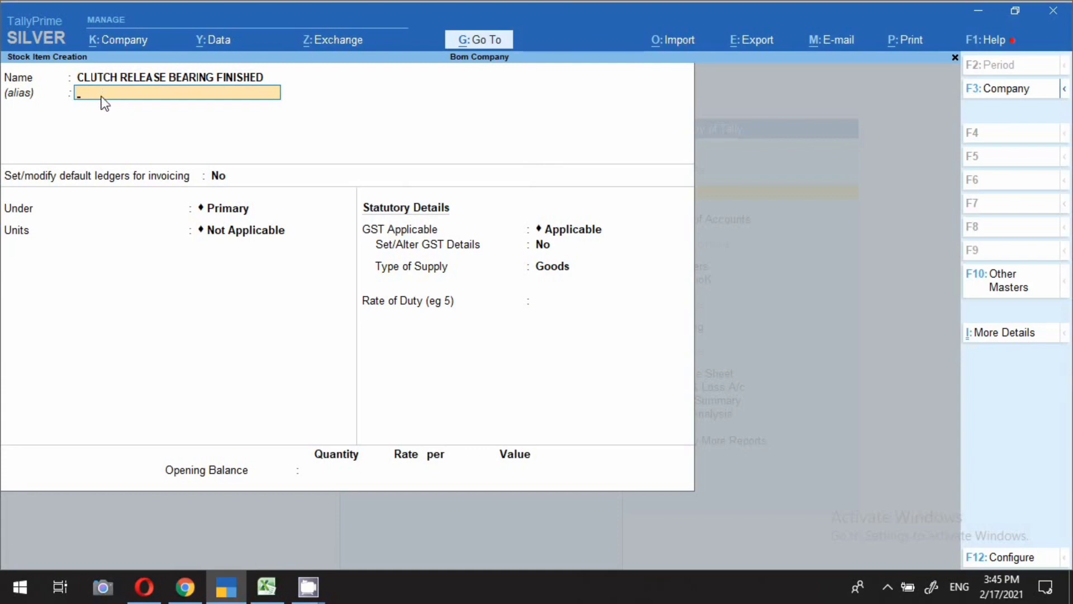
Step: Copy the item code CRA000002000 from the Excel parts list into the clutch release bearing's alias
key(alt+Tab)
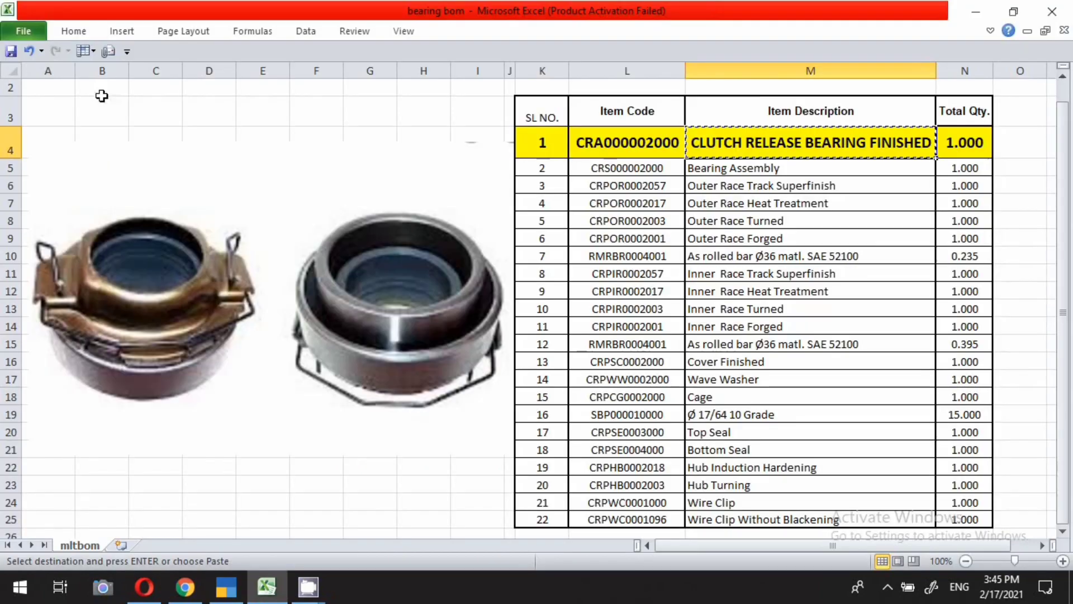
click(615, 146)
key(ctrl+c)
key(alt+Tab)
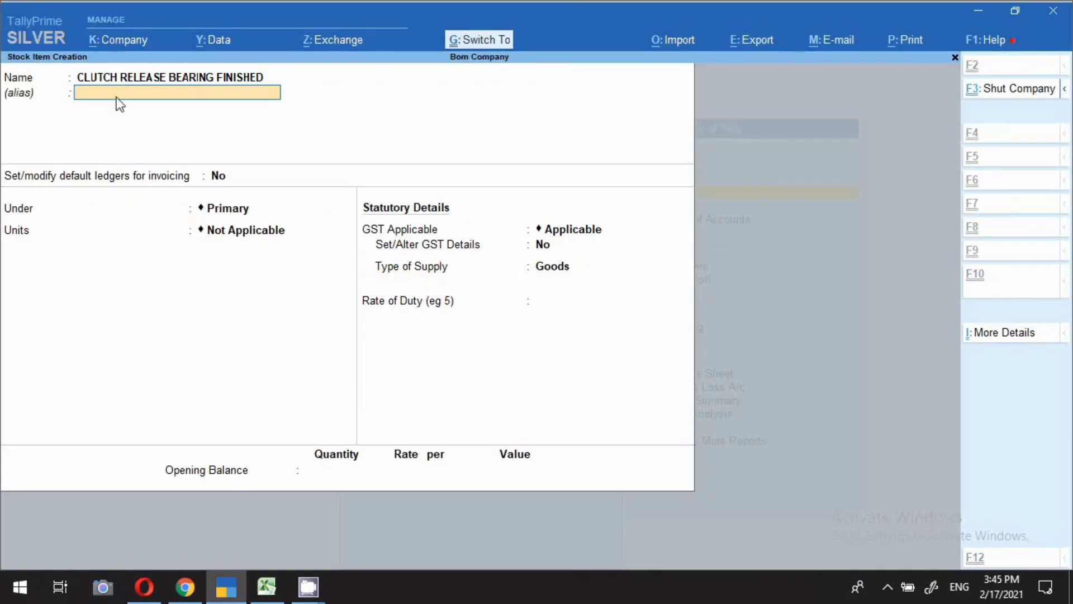
key(ctrl+alt+v)
key(Return)
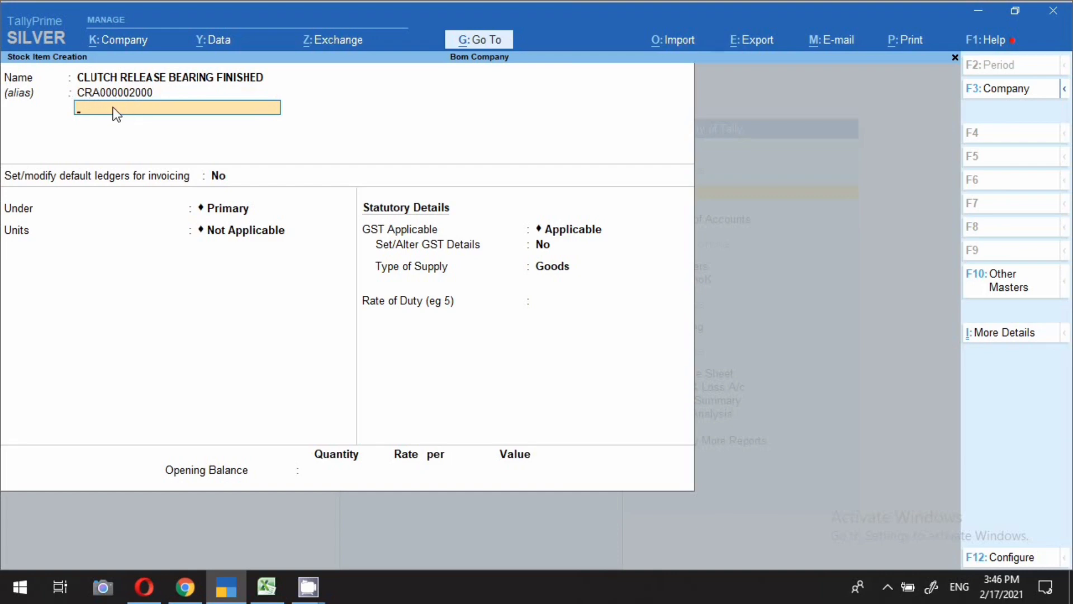
Step: Create a stock group named Bearing under Primary and assign the clutch release bearing to it
key(Return)
key(Return)
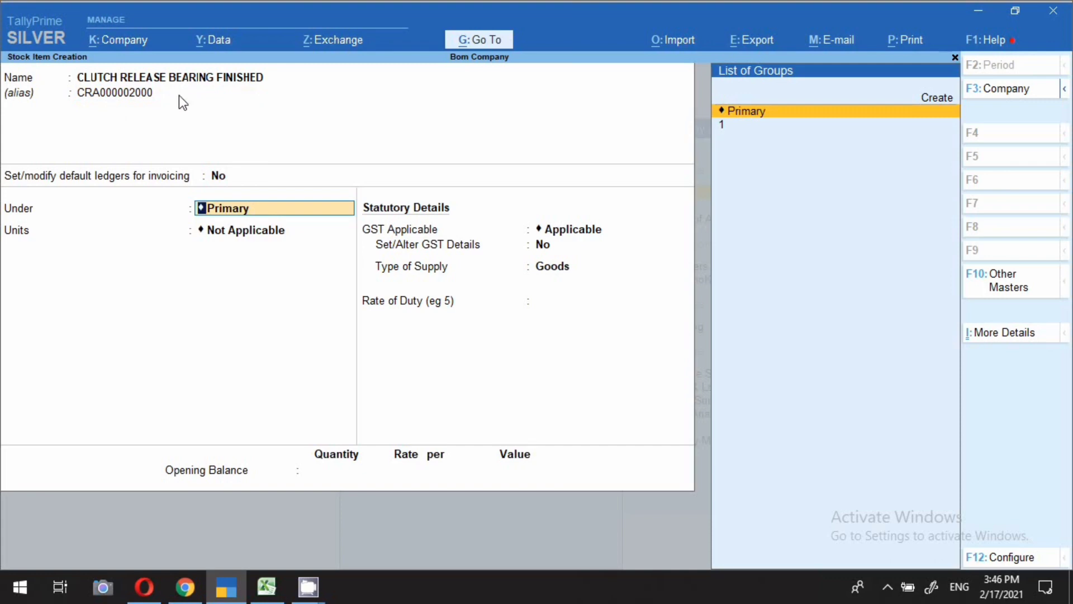
key(alt+c)
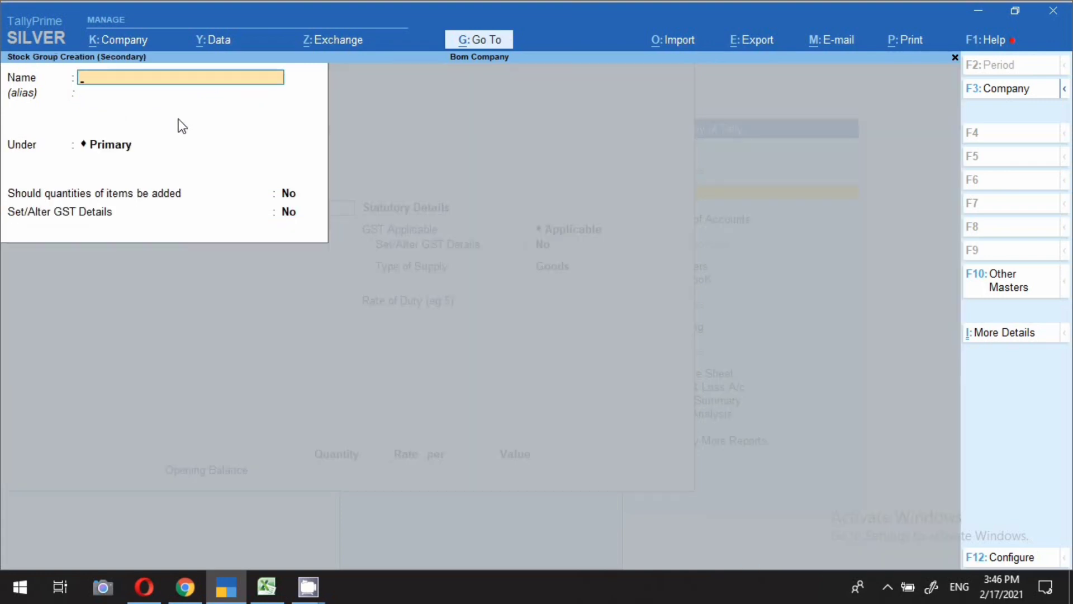
text(Bearing)
key(Return)
key(Return)
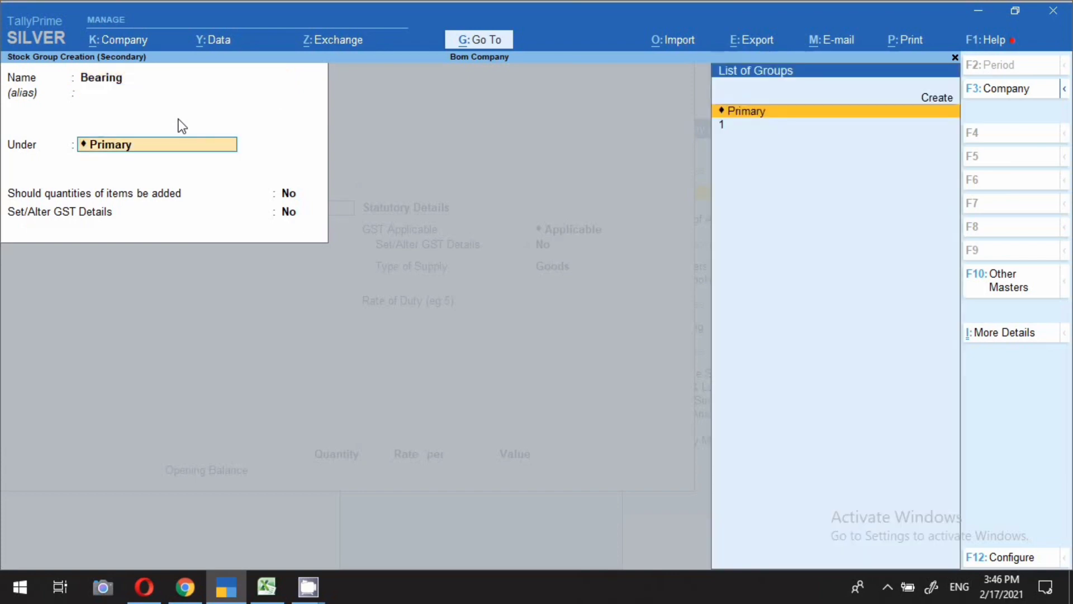
key(Return)
key(Return)
key(Return)
key(Return)
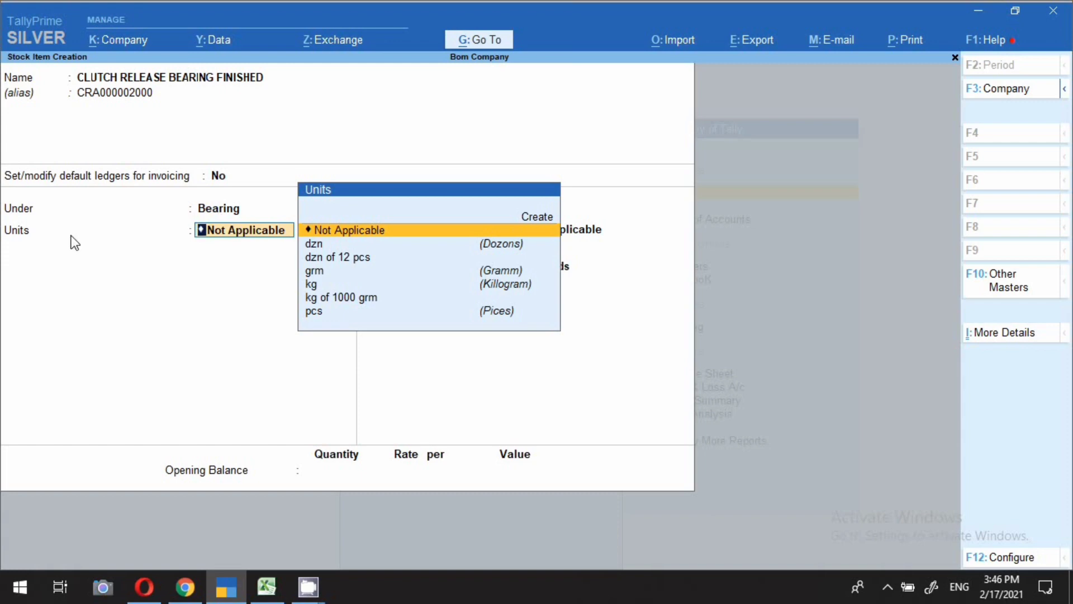
Step: Set the clutch release bearing's unit to pcs and leave its component list (BOM) switched off
key(Down)
key(Down)
key(Down)
key(Down)
key(Down)
key(Down)
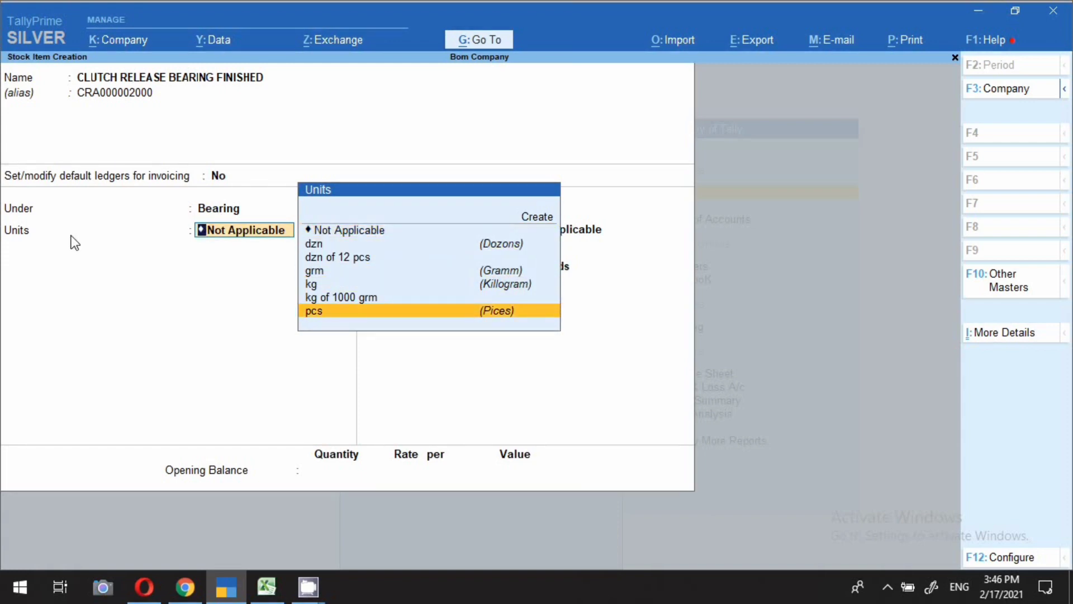
key(Return)
key(Return)
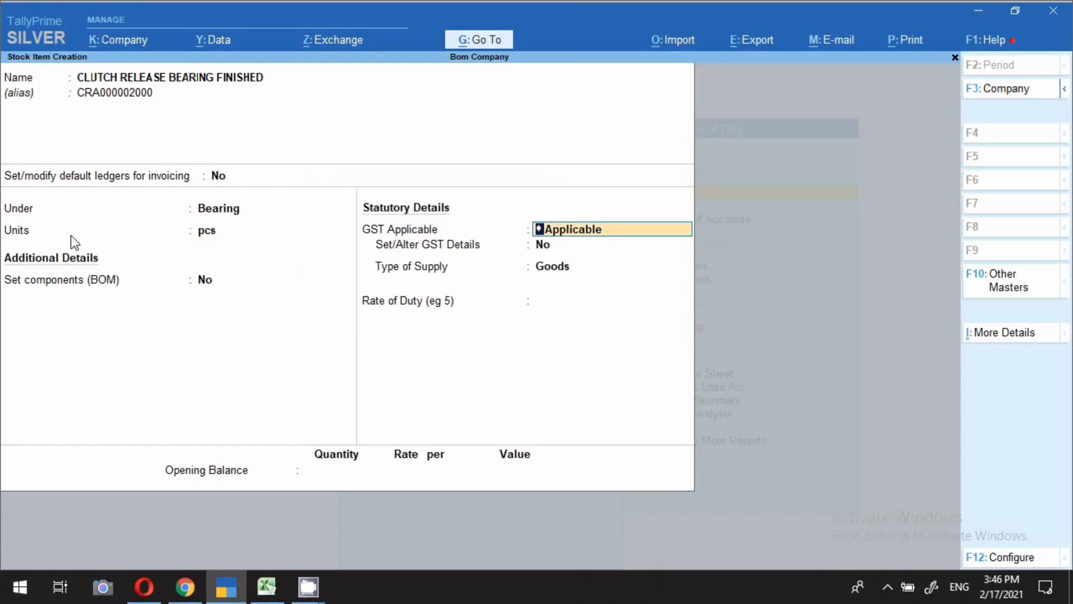
Step: Enable GST details for the clutch release bearing and enter HSN/SAC 123654 with calculation on value
key(Return)
text(y)
key(Return)
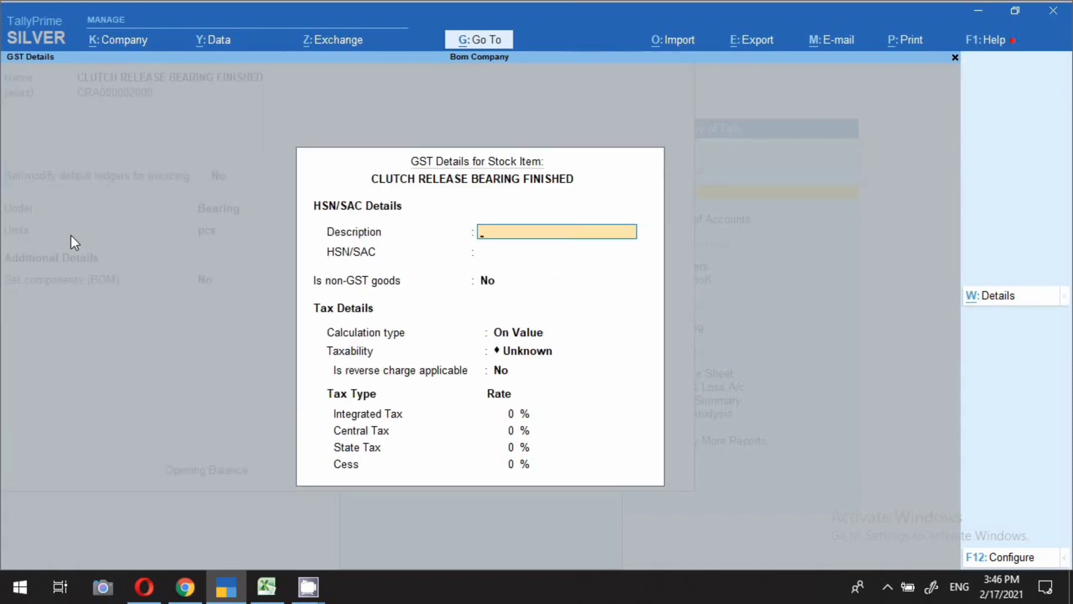
key(Return)
text(123654)
key(Return)
key(Return)
key(Return)
Step: Make the clutch release bearing Taxable at 18% integrated tax and save the stock item
key(Down)
key(Down)
key(Down)
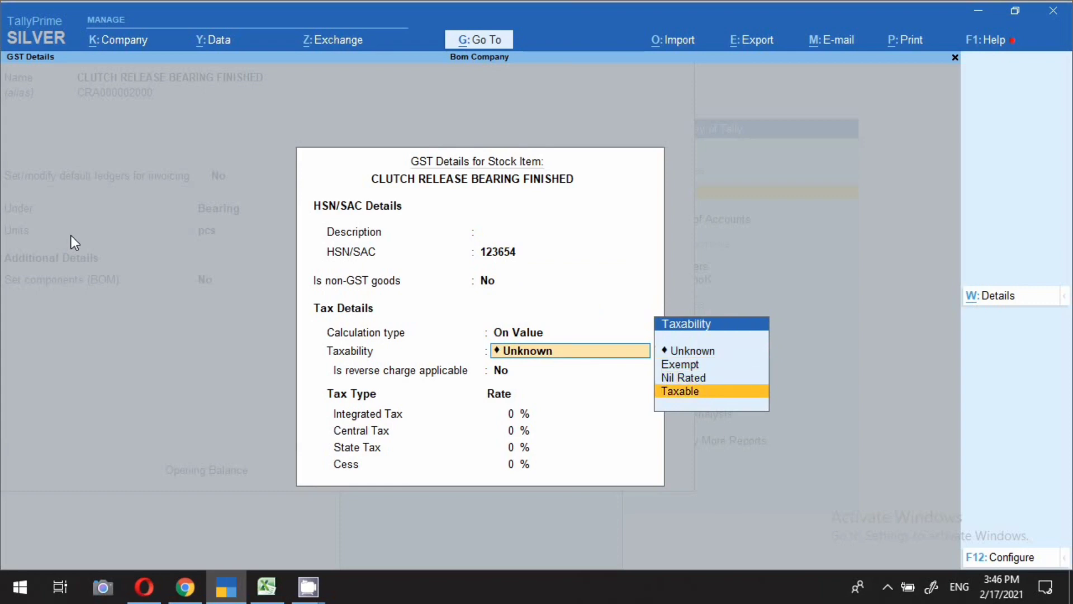
key(Return)
key(Return)
text(18)
key(Return)
key(Return)
key(Return)
key(Return)
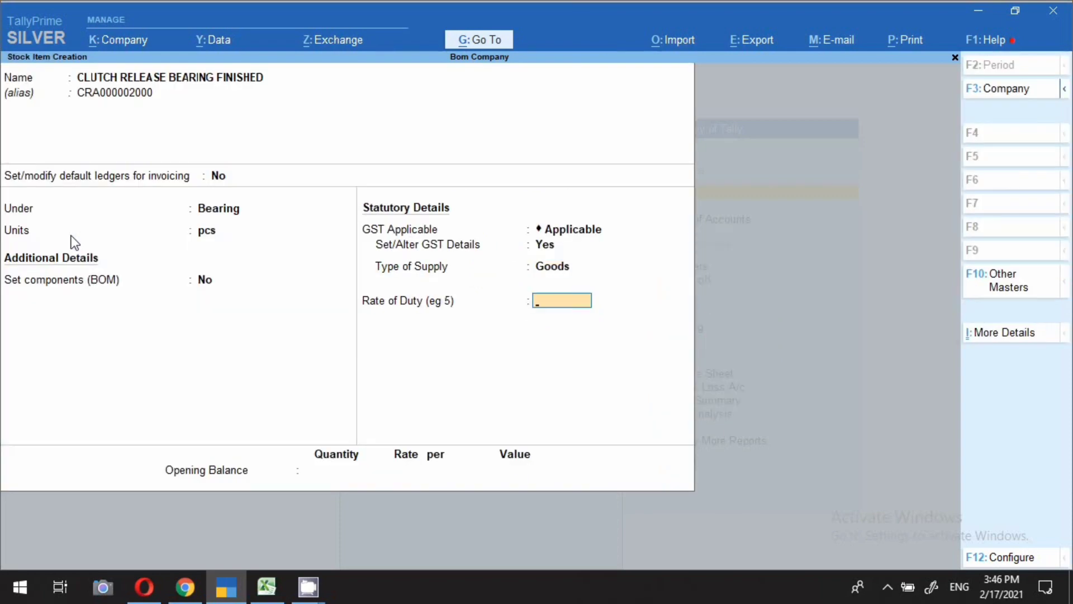
key(ctrl+a)
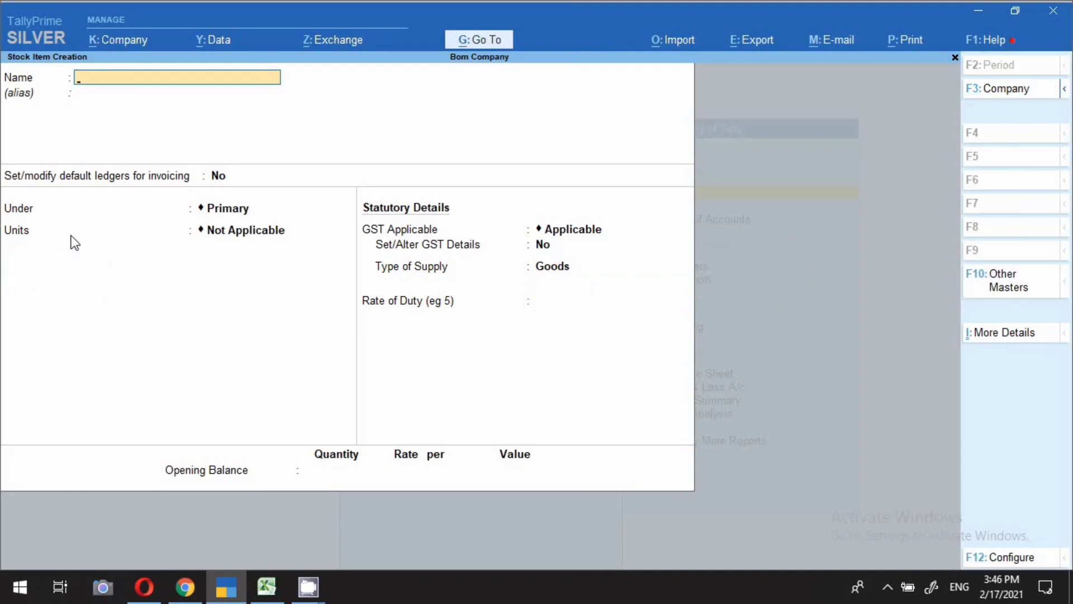
Step: Copy the description Bearing Assembly from the Excel parts list into the next stock item's name
key(alt+Tab)
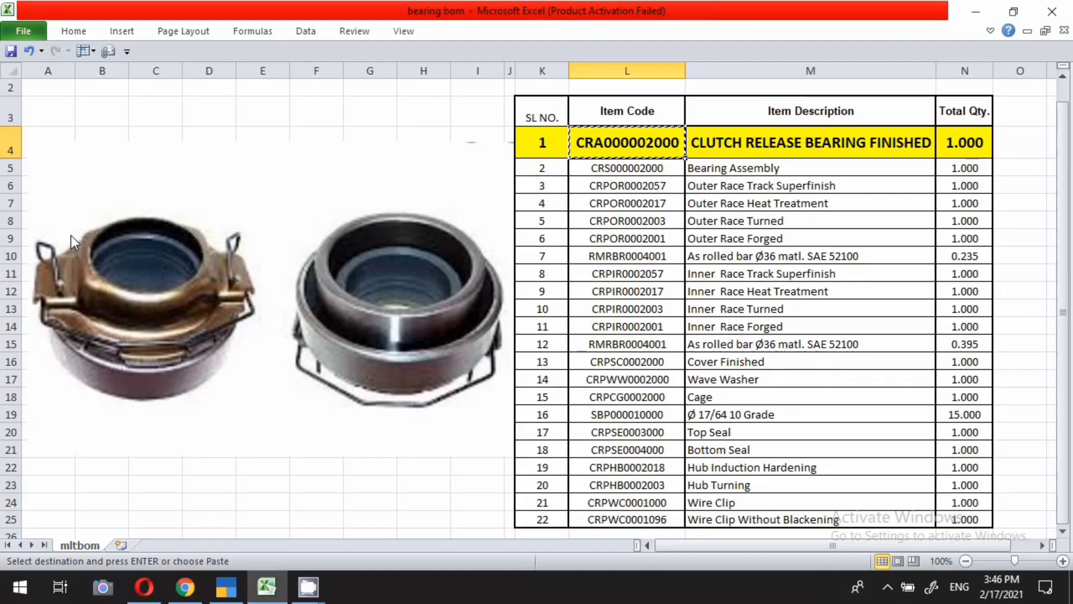
click(756, 170)
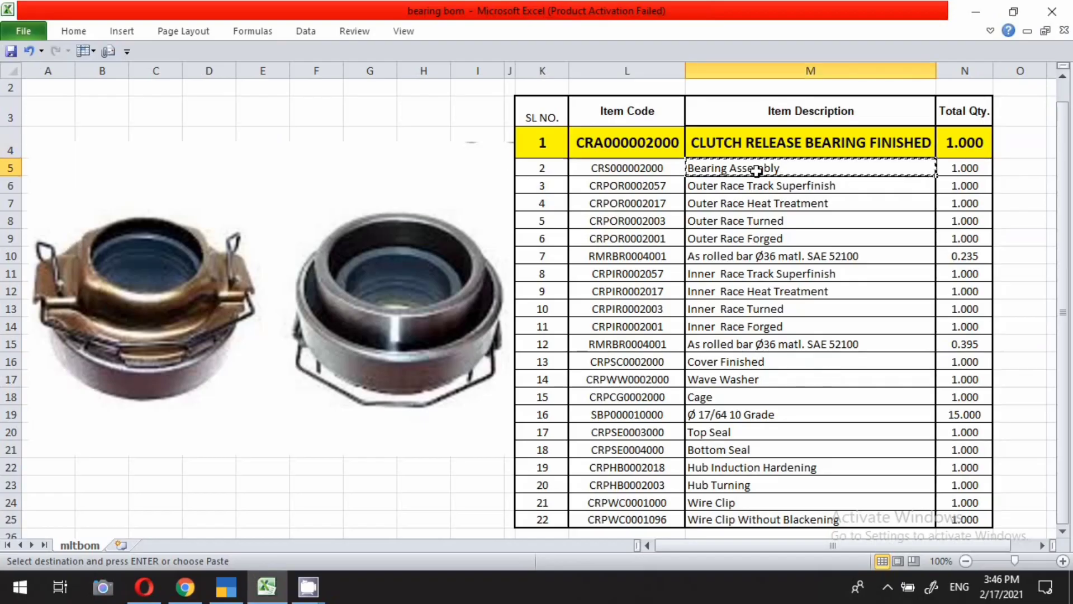
key(alt+Tab)
key(ctrl+alt+v)
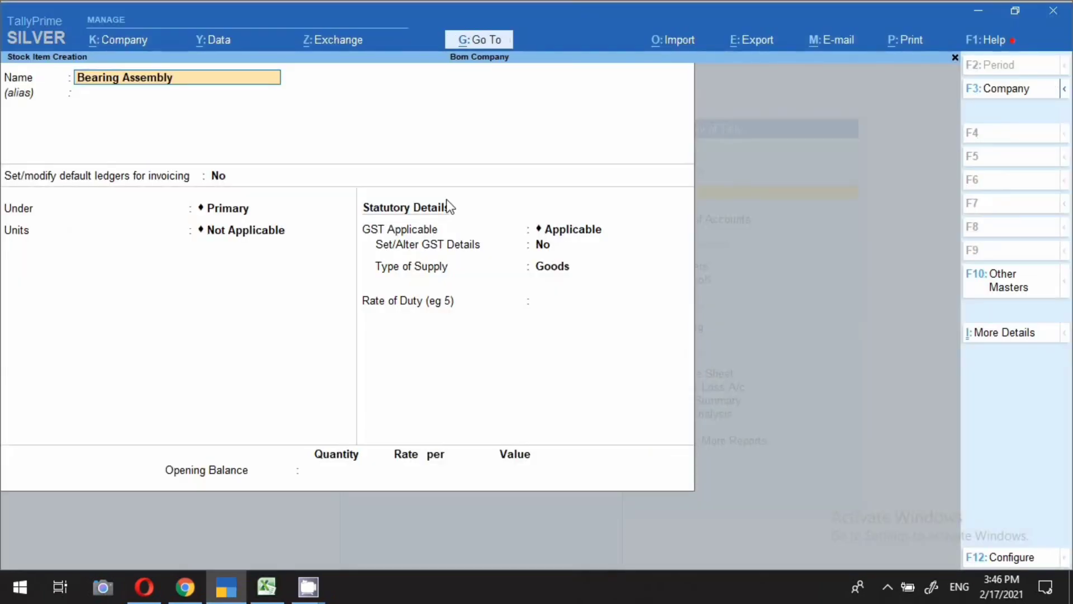
key(Return)
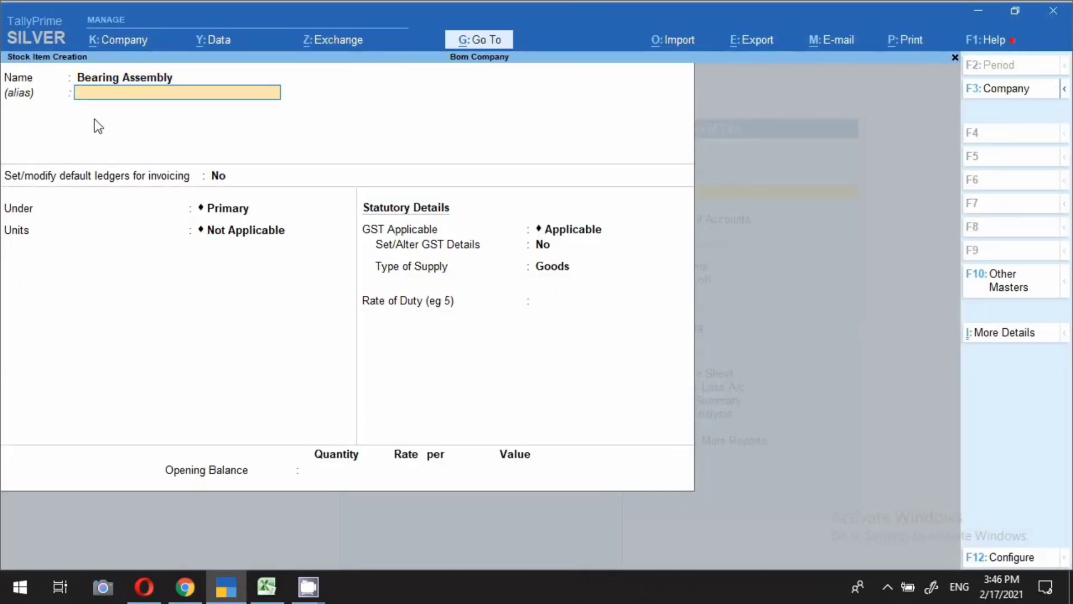
Step: Copy the item code CRS000002000 from the Excel parts list into the Bearing Assembly item's alias
key(alt+Tab)
click(636, 164)
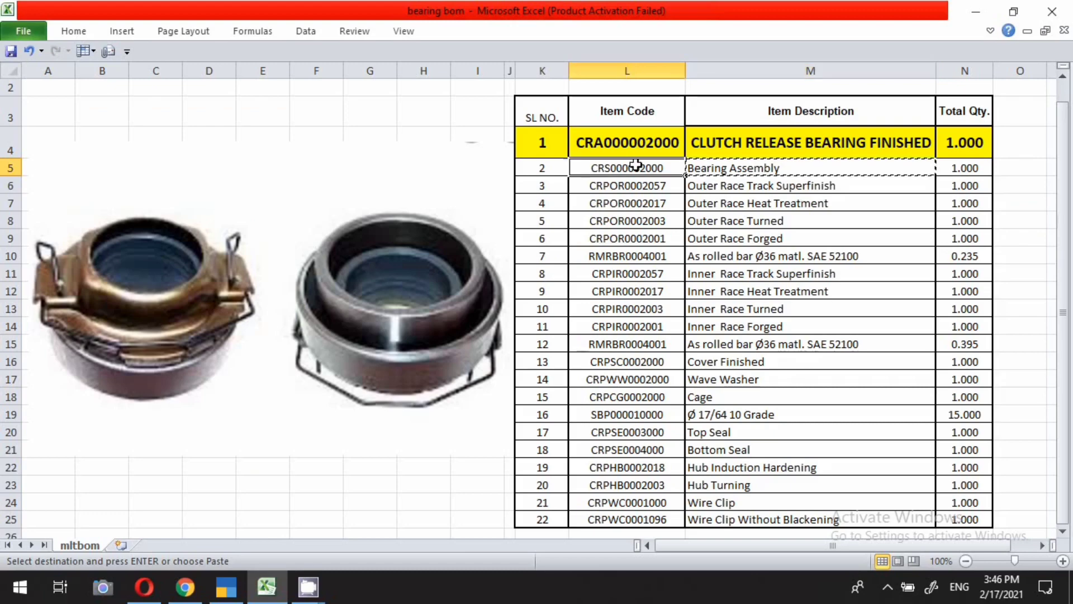
key(ctrl+c)
key(alt+Tab)
key(ctrl+alt+v)
key(Return)
key(Return)
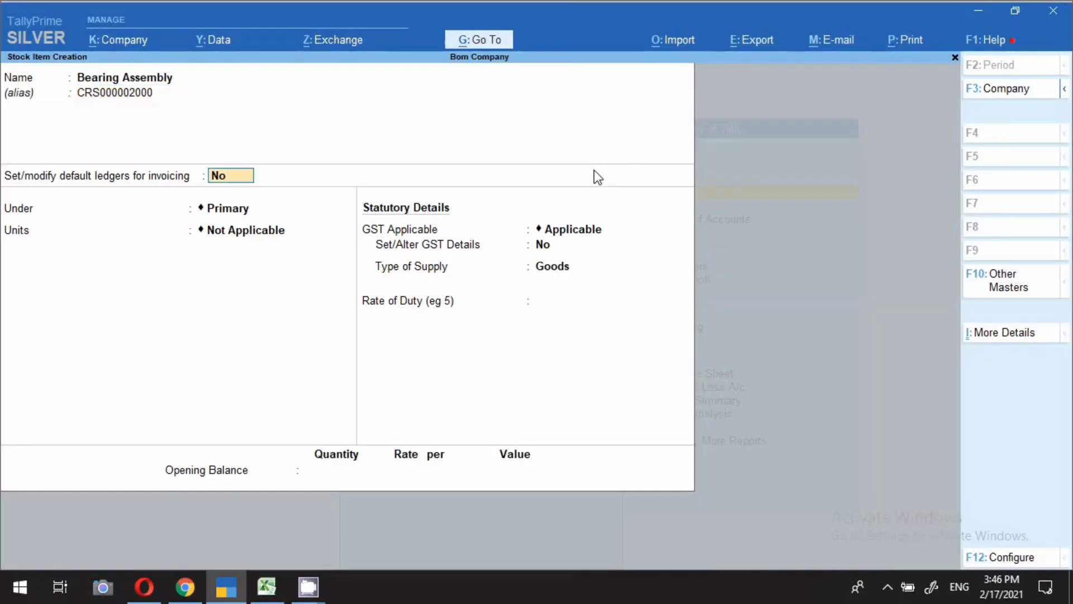
Step: Place the Bearing Assembly item under the Bearing group with pcs as its unit
key(Return)
text(Be)
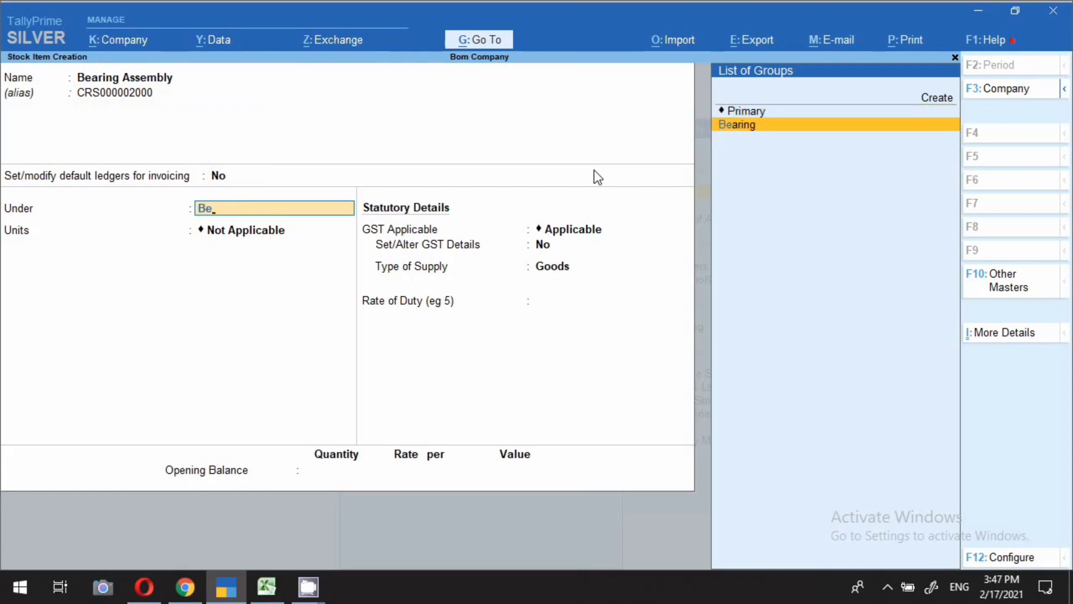
key(Return)
text(pcs)
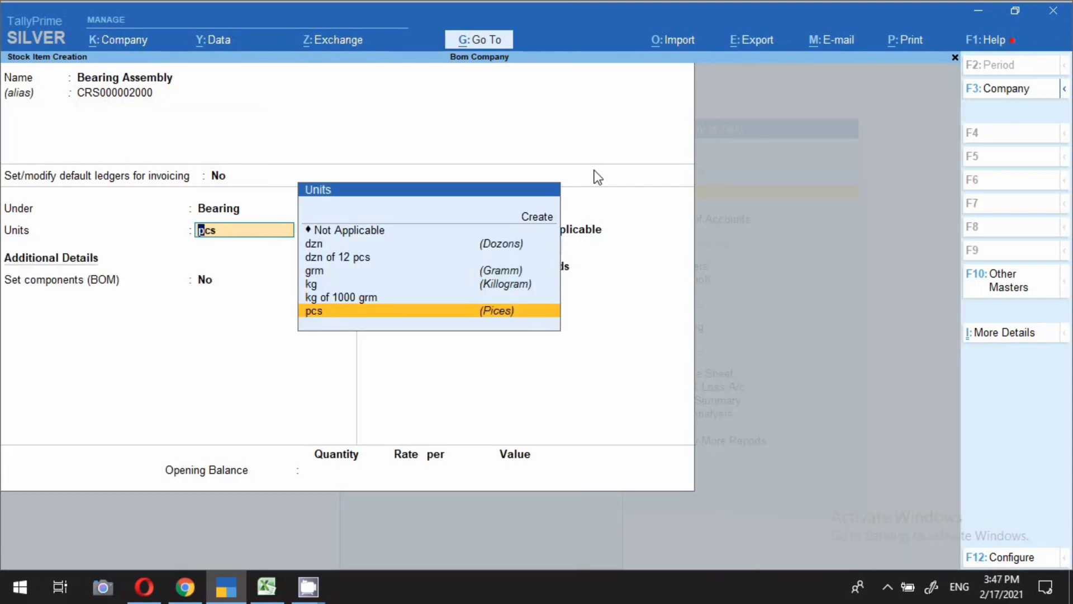
key(Return)
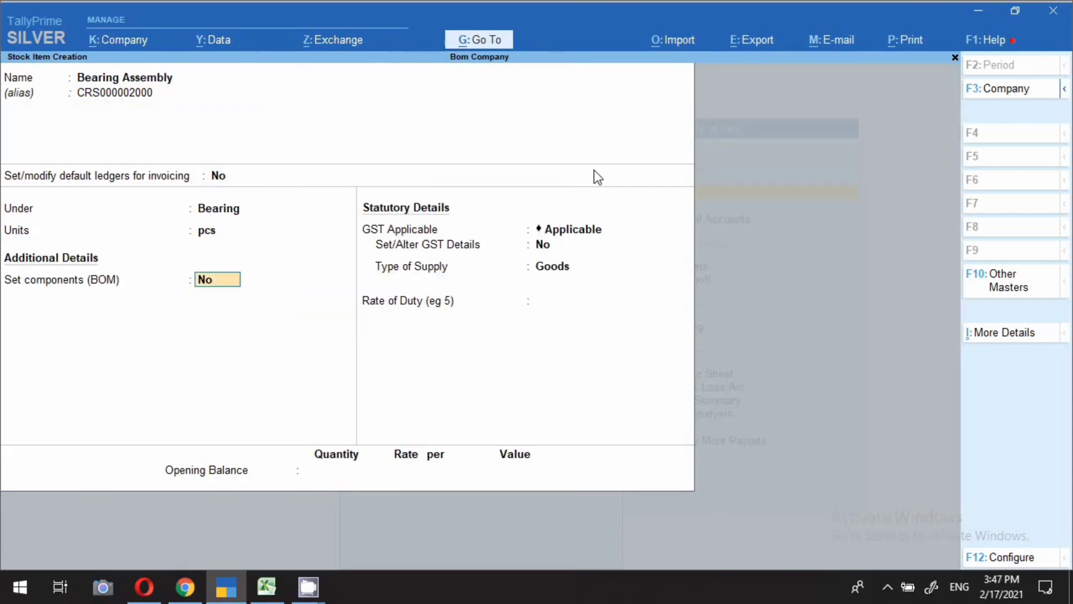
Step: Leave BOM off for Bearing Assembly, enable its GST details and enter HSN/SAC 6547
key(Return)
key(Return)
text(y)
key(Return)
key(Return)
text(6547)
key(Return)
key(Return)
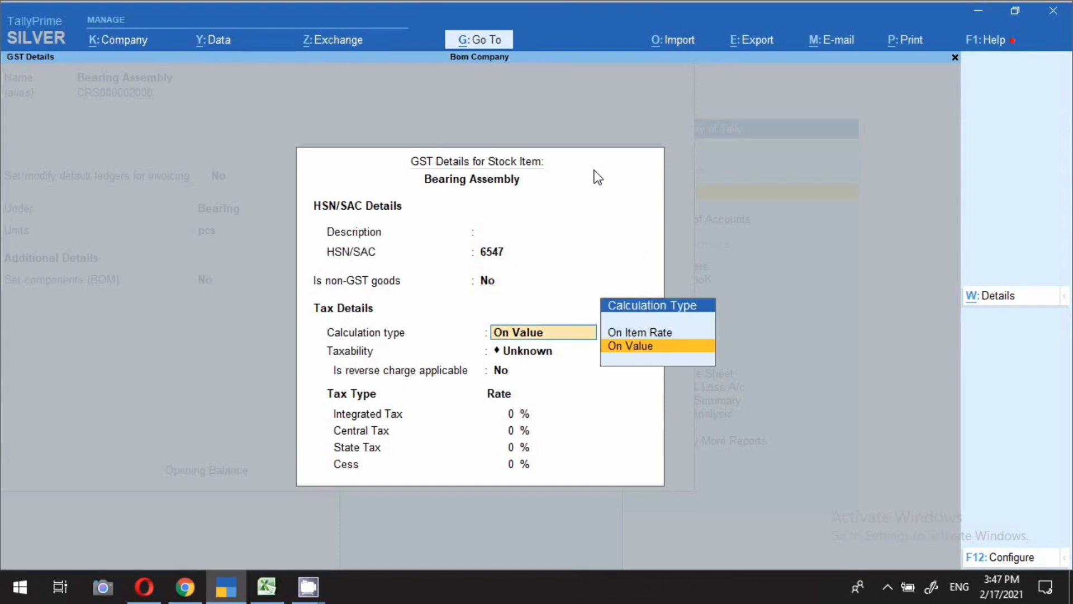
Step: Make Bearing Assembly Taxable at 18% integrated tax, calculated on value, and save the stock item
key(Return)
key(Down)
key(Down)
key(Down)
key(Return)
key(Return)
text(18)
key(Return)
key(ctrl+a)
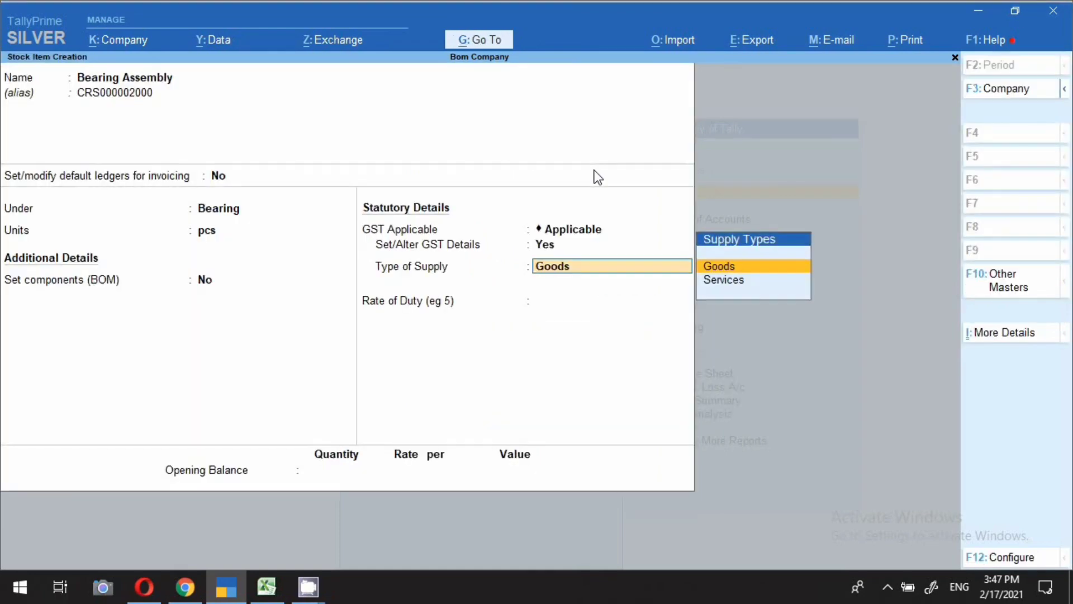
key(ctrl+a)
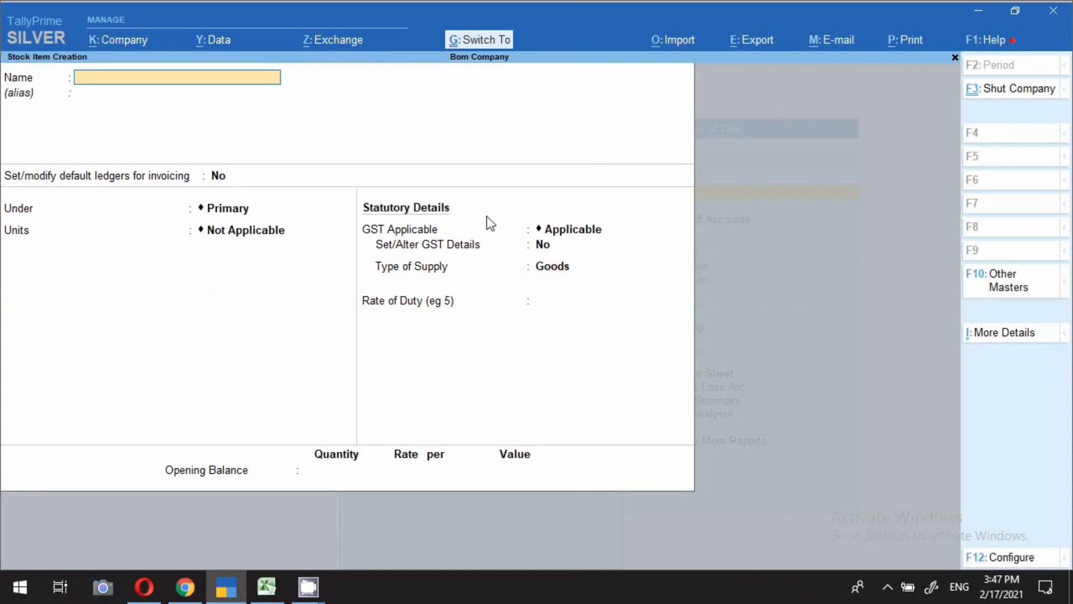
Step: Copy the description Outer Race Track Superfinish from the Excel parts list into the next stock item's name
click(268, 593)
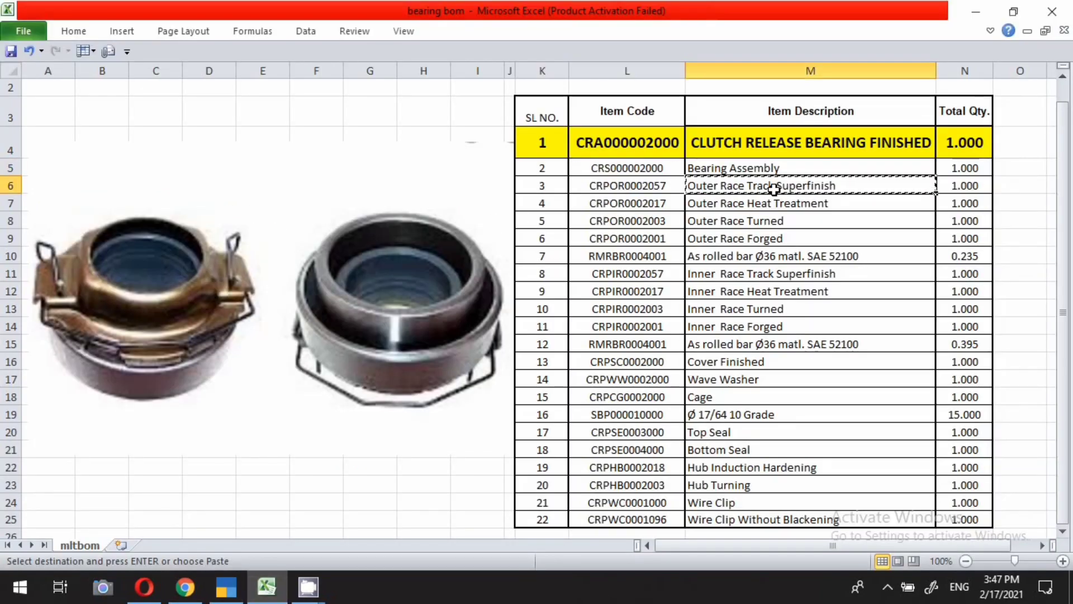
click(773, 187)
key(ctrl+c)
key(alt+Tab)
key(ctrl+alt+v)
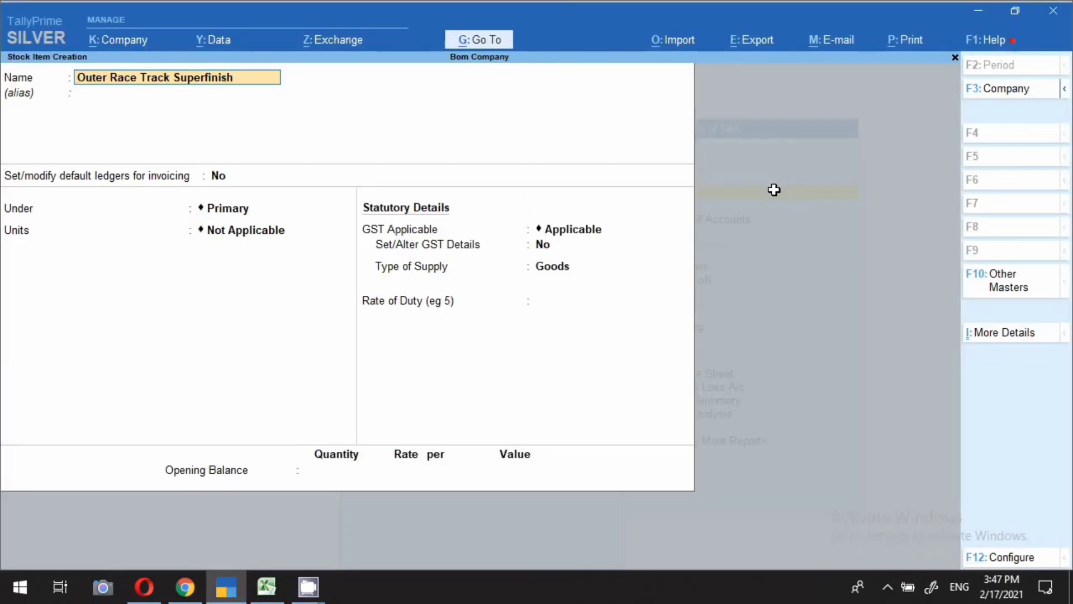
Step: Copy the item code CRPOR0002057 from the Excel parts list into the alias of Outer Race Track Superfinish
key(Return)
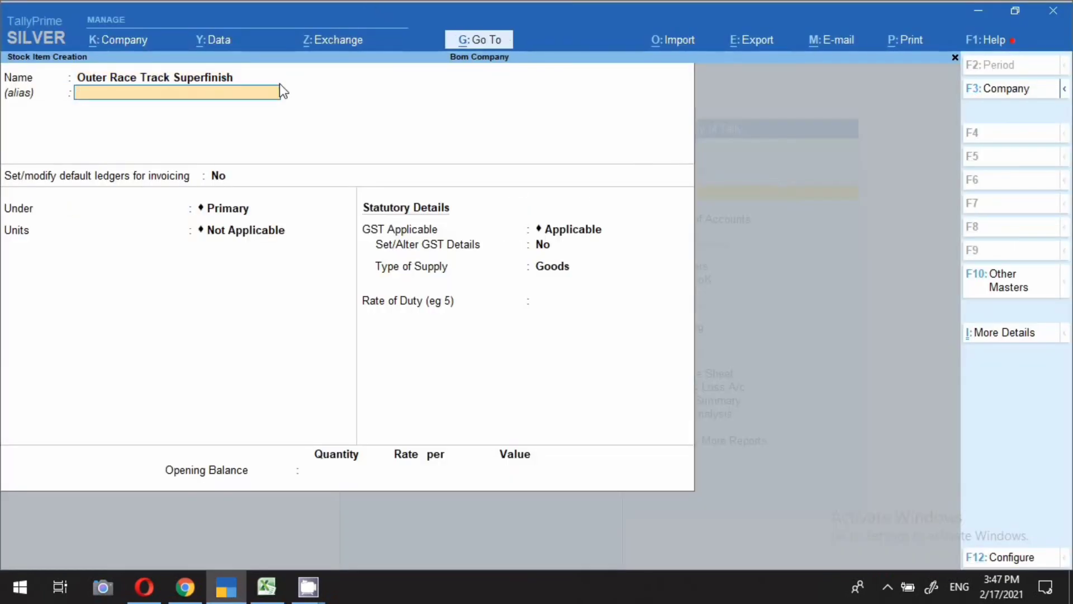
key(alt+Tab)
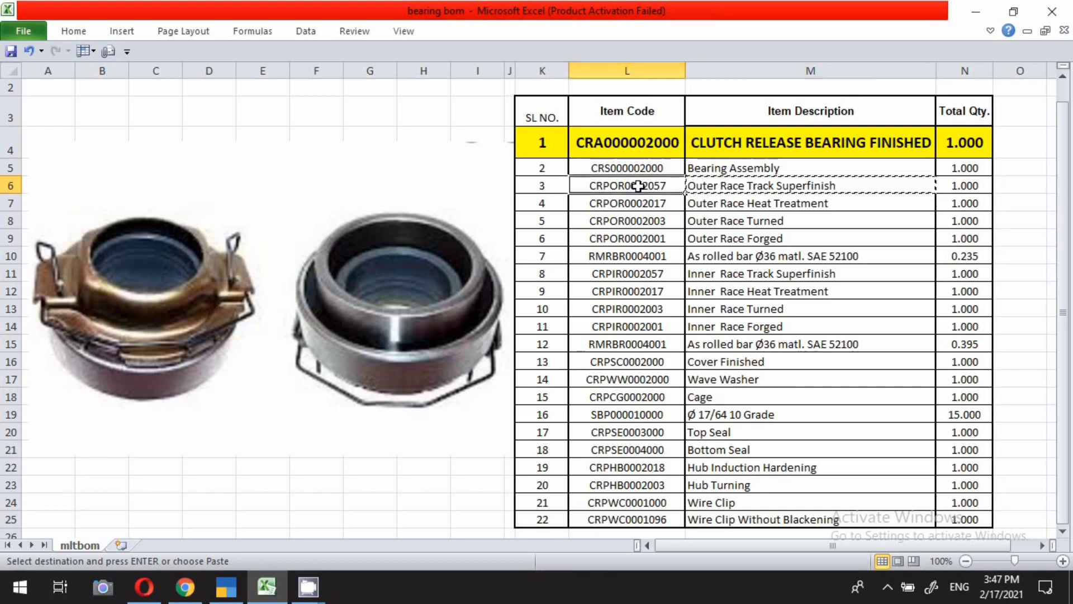
key(ctrl+c)
key(alt+Tab)
key(ctrl+alt+v)
key(Return)
key(Return)
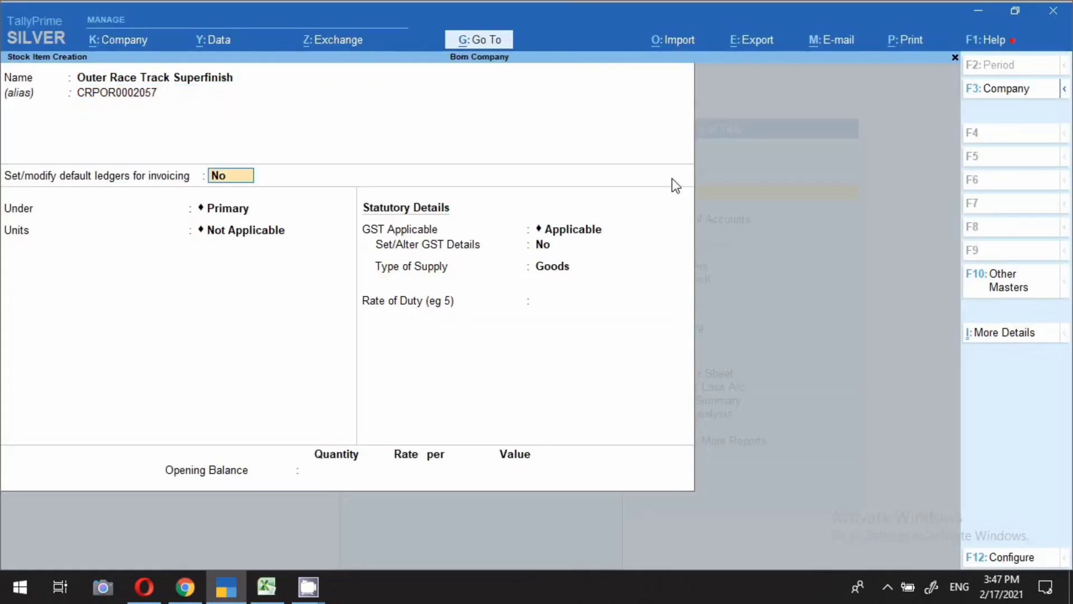
Step: Place Outer Race Track Superfinish under the Bearing group with pcs as its unit and leave BOM off
key(Return)
text(Be)
key(Return)
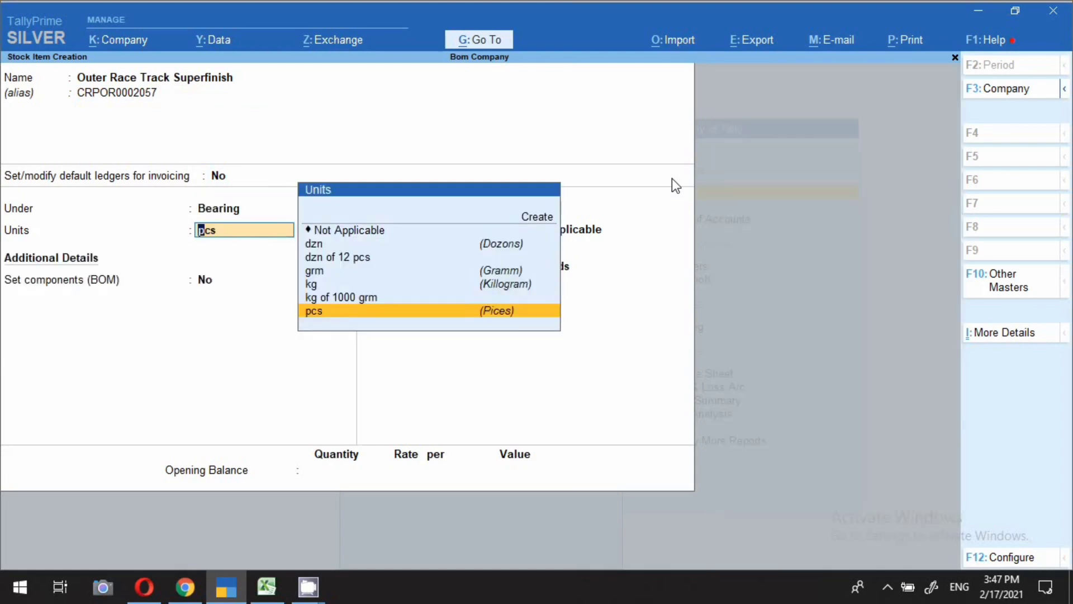
key(Return)
key(Return)
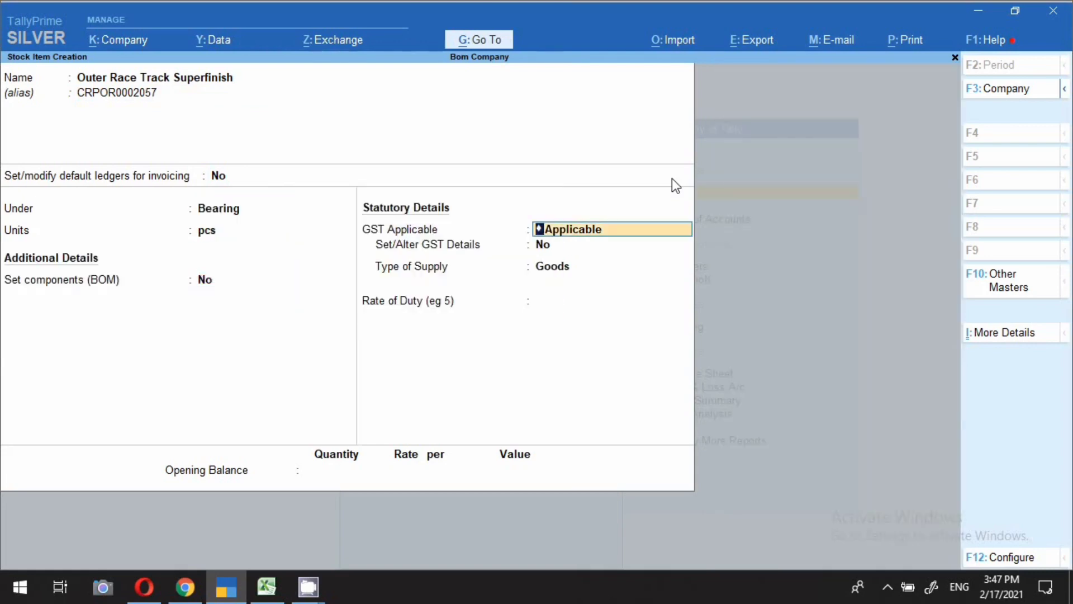
Step: Enable GST details for Outer Race Track Superfinish and enter HSN/SAC 6547
key(Return)
key(y)
key(Return)
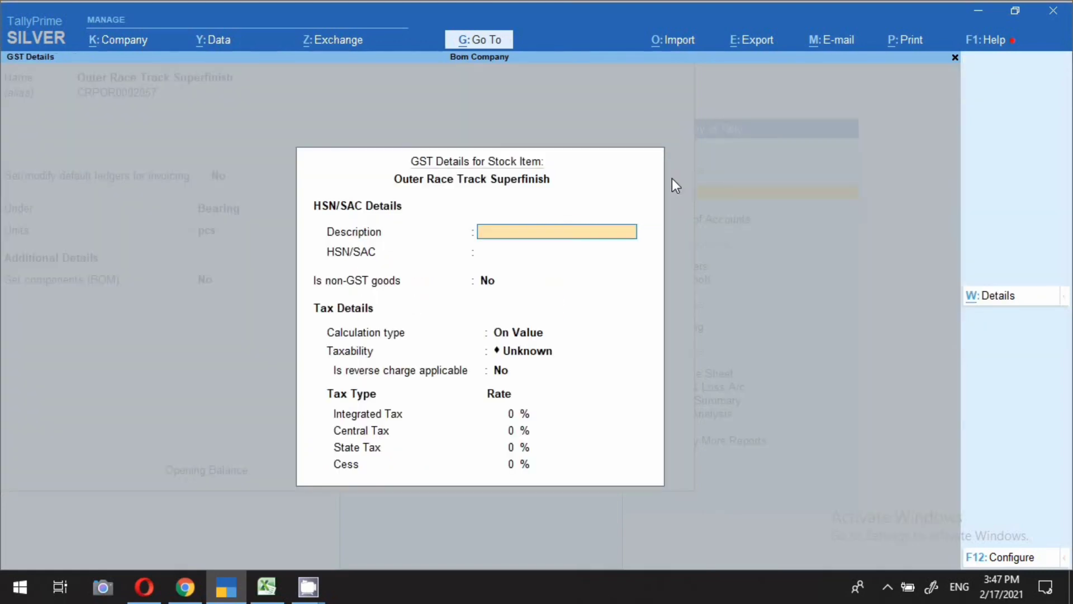
key(Return)
text(6547)
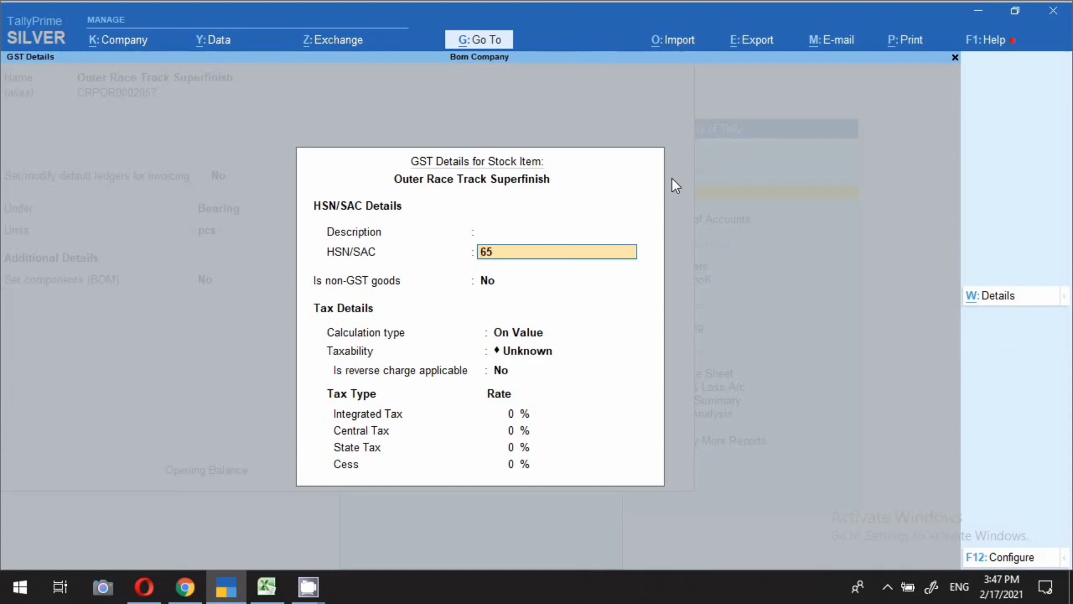
key(Return)
Step: Make Outer Race Track Superfinish Taxable at 18% integrated tax, calculated on value, and save the stock item
key(Return)
key(Return)
key(Down)
key(Down)
key(Down)
key(Return)
text(118)
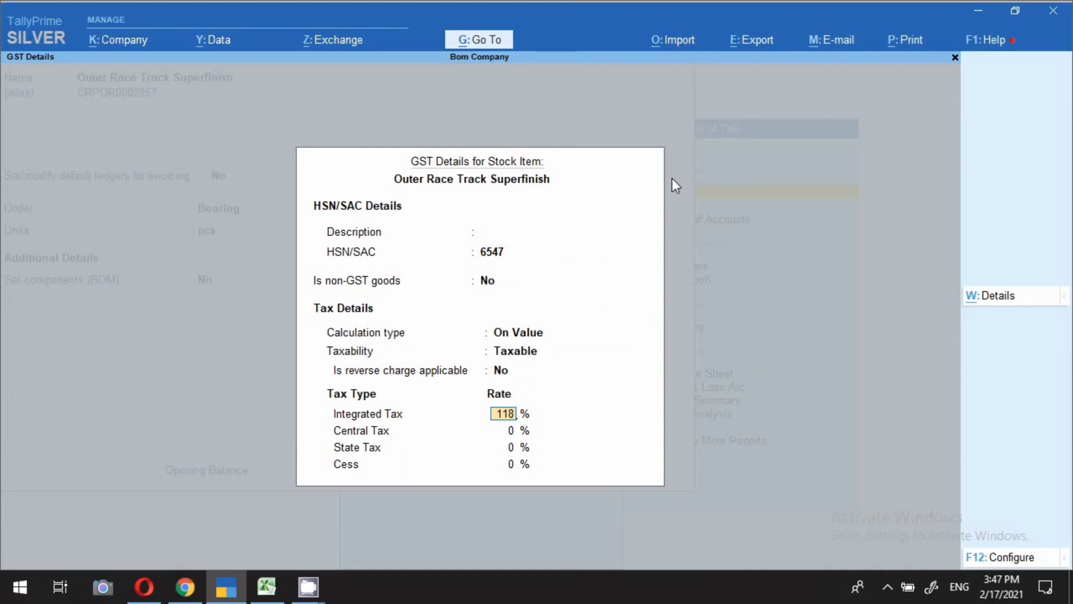
key(BackSpace)
key(BackSpace)
text(8)
key(Return)
key(ctrl+a)
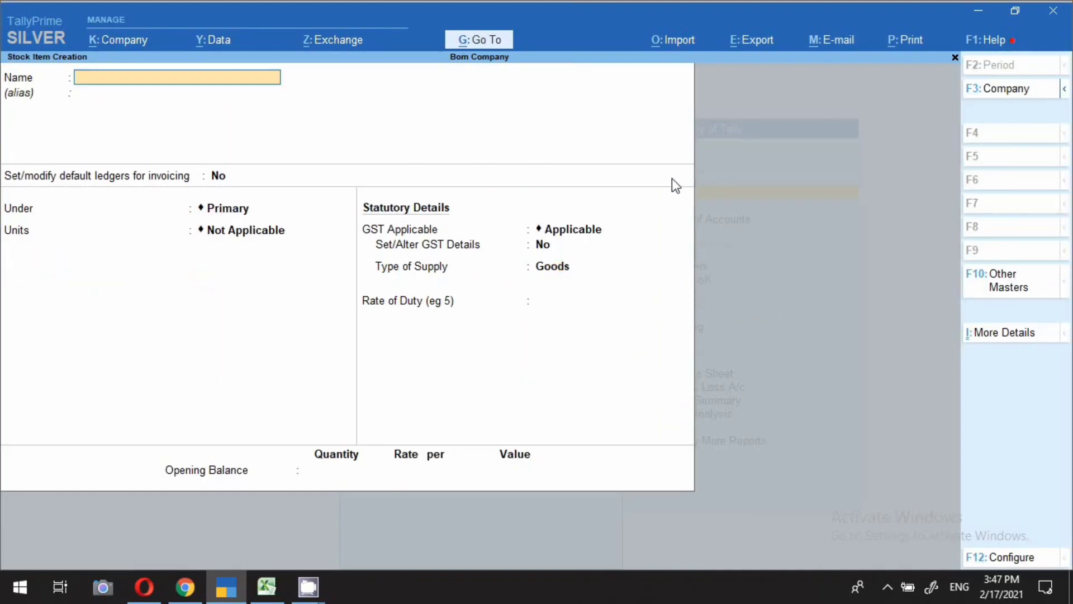
Step: Copy the description Outer Race Heat Treatment from the Excel parts list into the new stock item's name
key(alt+Tab)
click(738, 207)
key(ctrl+c)
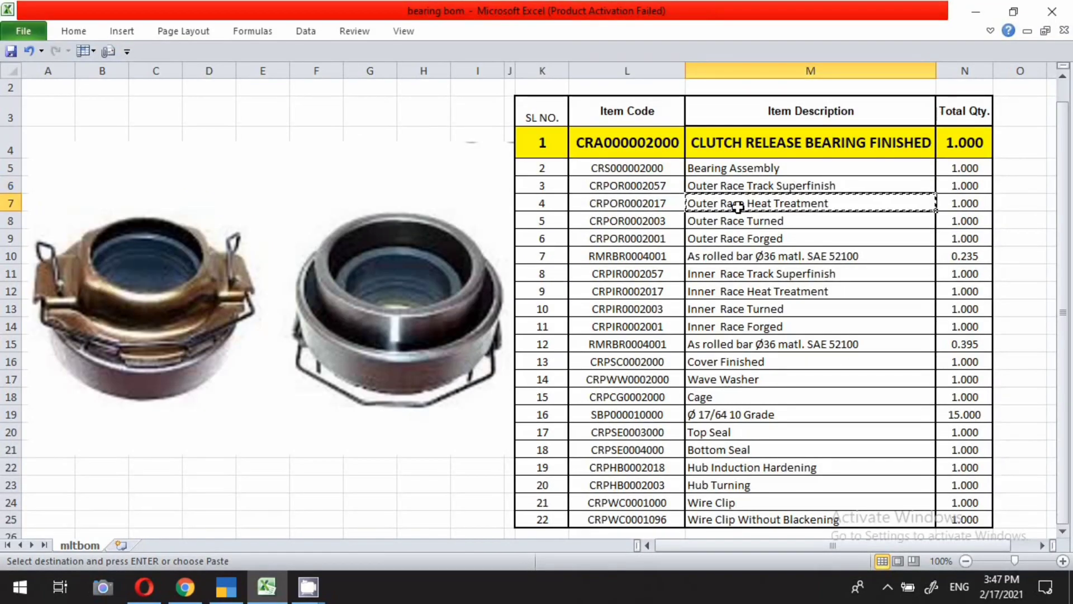
key(alt+Tab)
key(ctrl+alt+v)
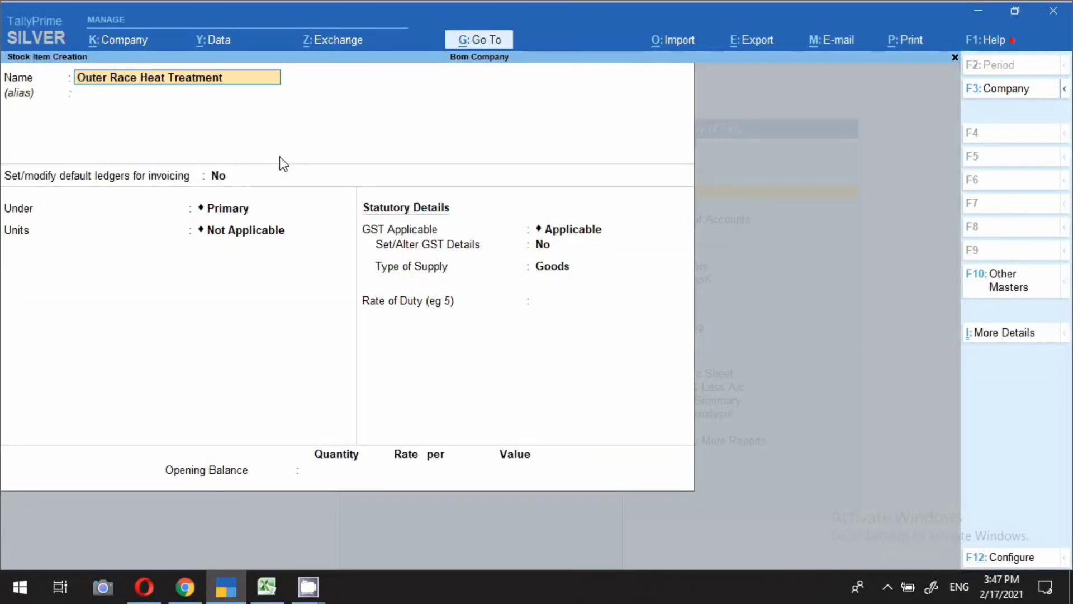
Step: Copy the item code CRPOR0002017 from the Excel parts list into the alias of Outer Race Heat Treatment
key(Return)
key(alt+Tab)
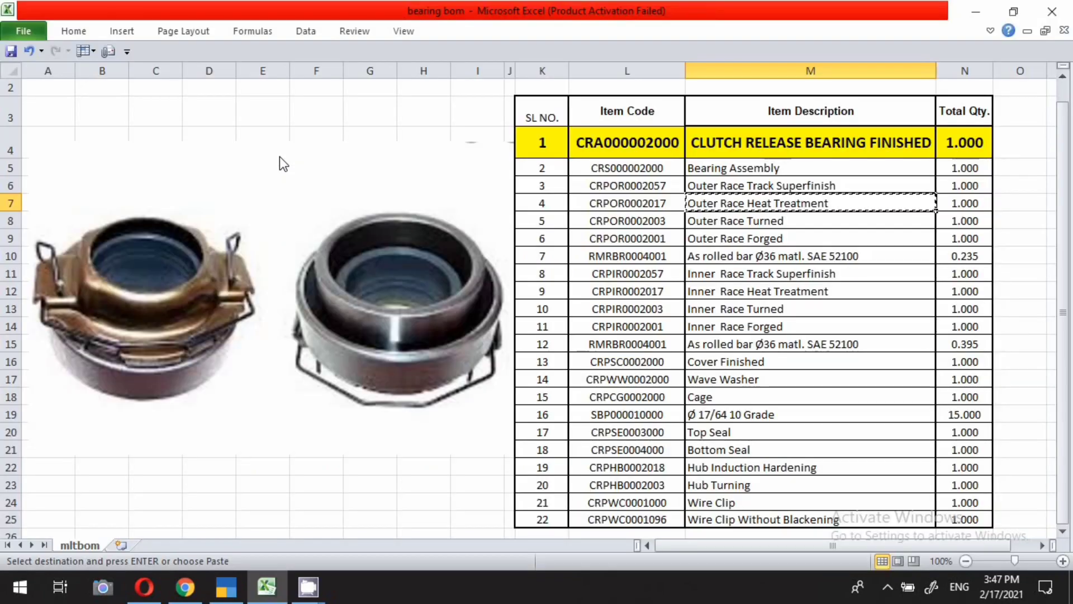
click(609, 206)
key(ctrl+c)
key(alt+Tab)
key(ctrl+alt+v)
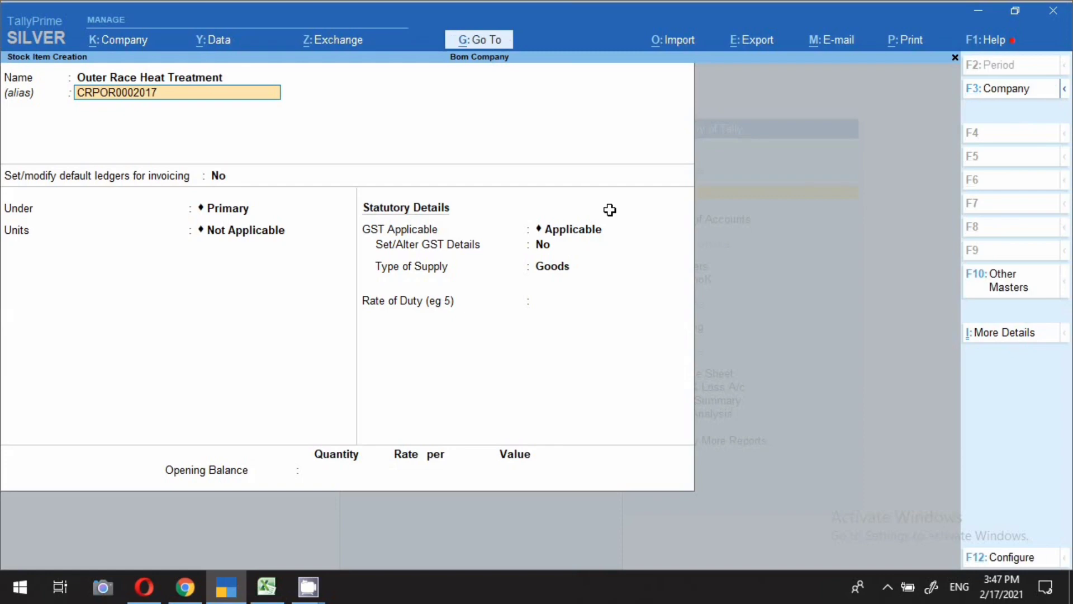
key(Return)
key(Return)
Step: Place Outer Race Heat Treatment under the Bearing group with pcs as its unit and leave BOM off
key(Return)
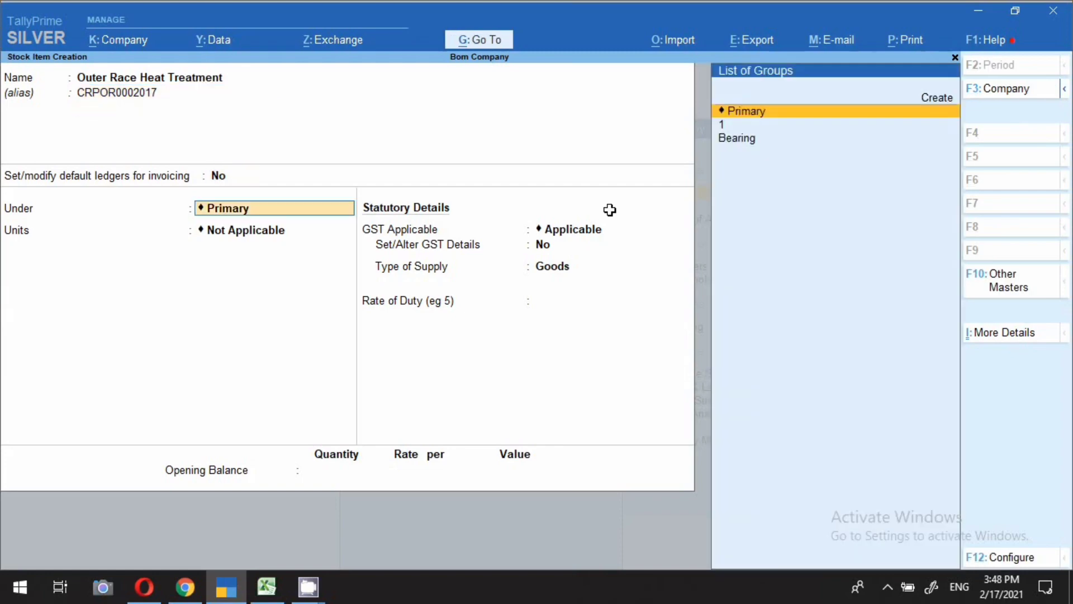
text(Be)
key(Return)
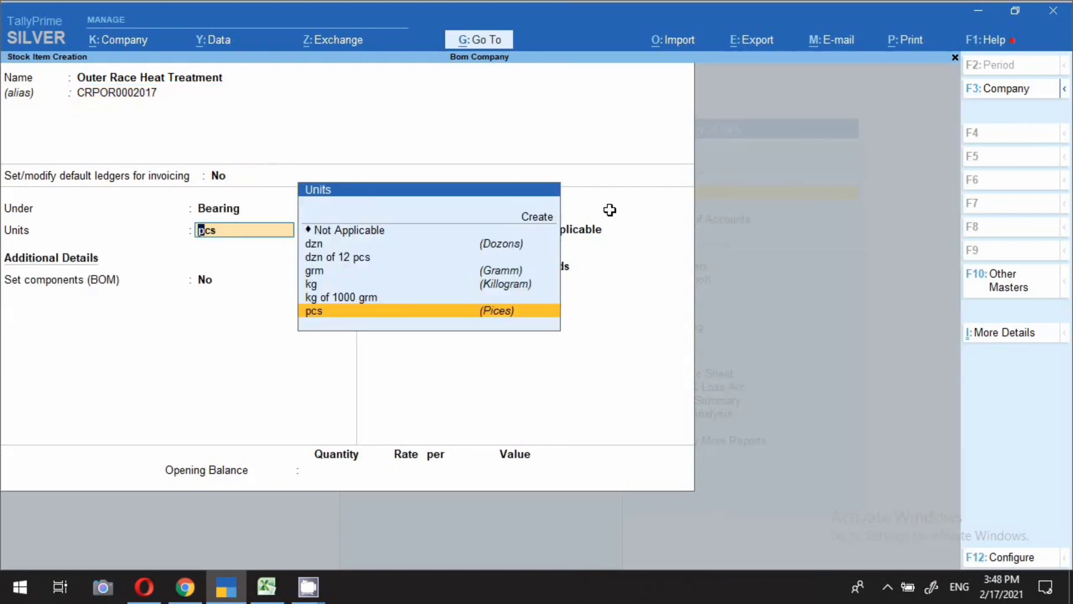
key(Return)
key(Return)
Step: Enable GST details for Outer Race Heat Treatment and enter HSN/SAC 999
text(y)
key(Return)
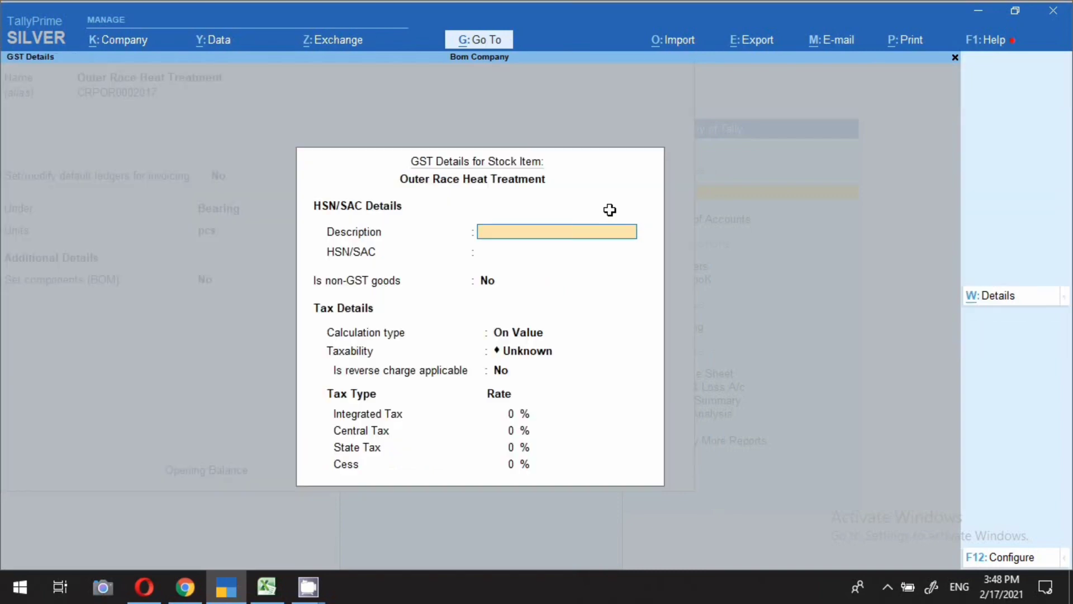
key(Return)
text(999)
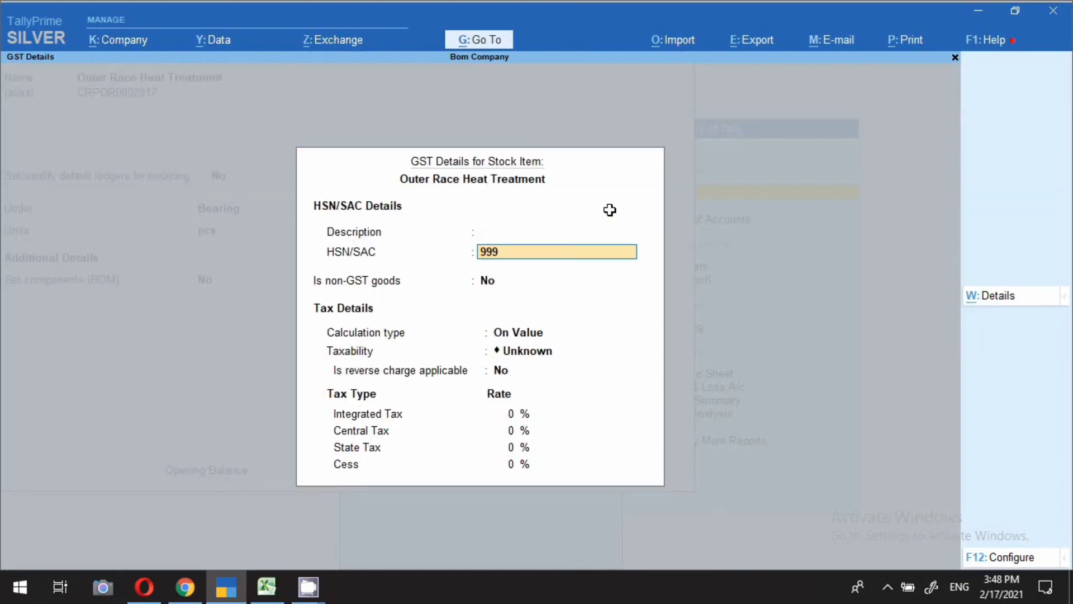
key(Return)
Step: Make Outer Race Heat Treatment Taxable at 18% integrated tax, calculated on value, and save the stock item
key(Return)
key(Down)
key(Down)
key(Down)
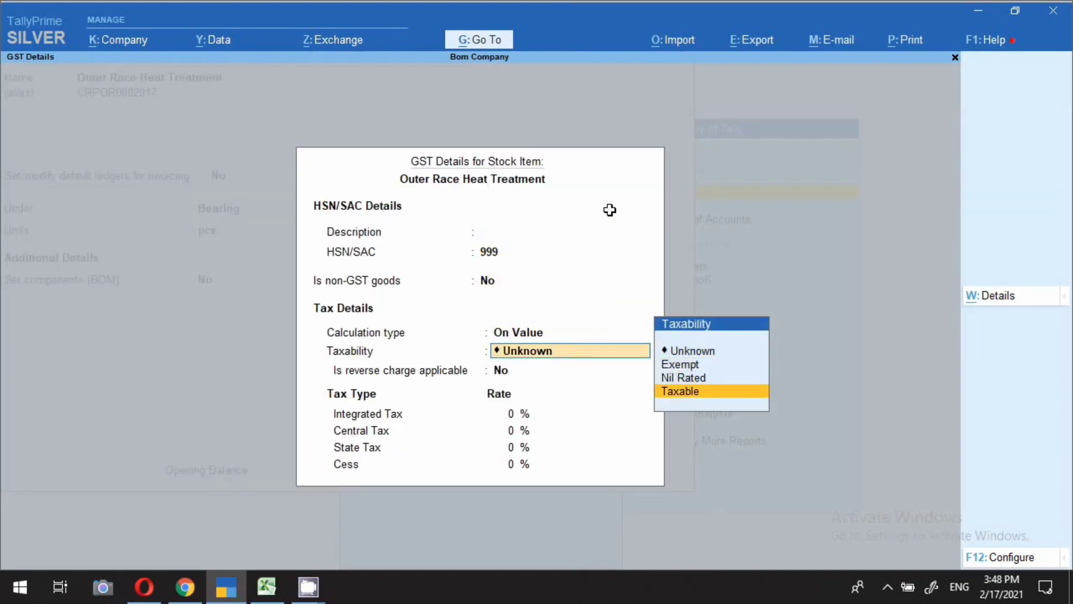
key(Return)
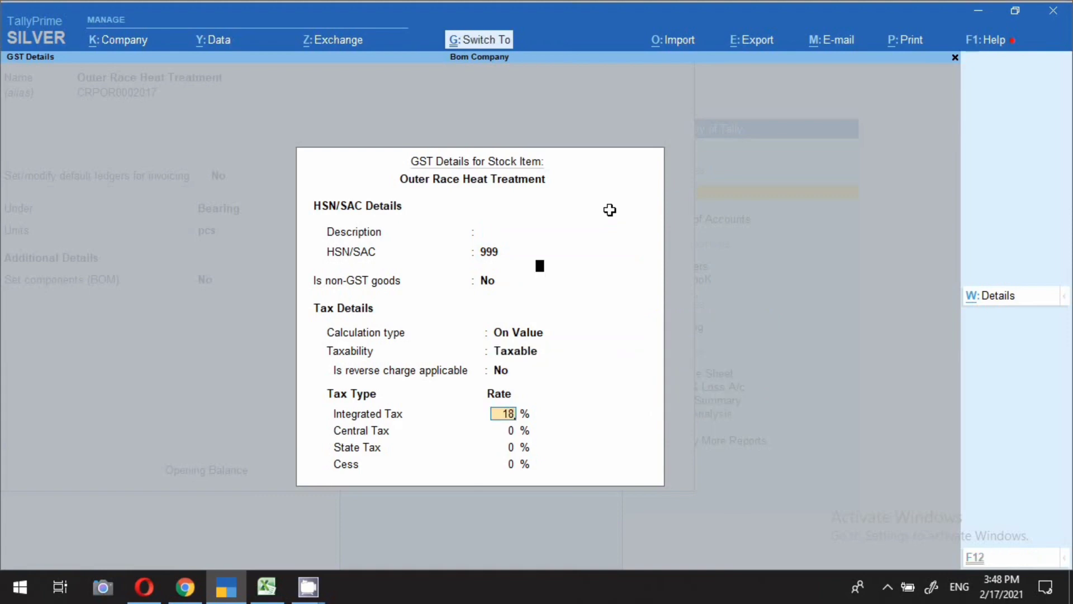
key(ctrl+a)
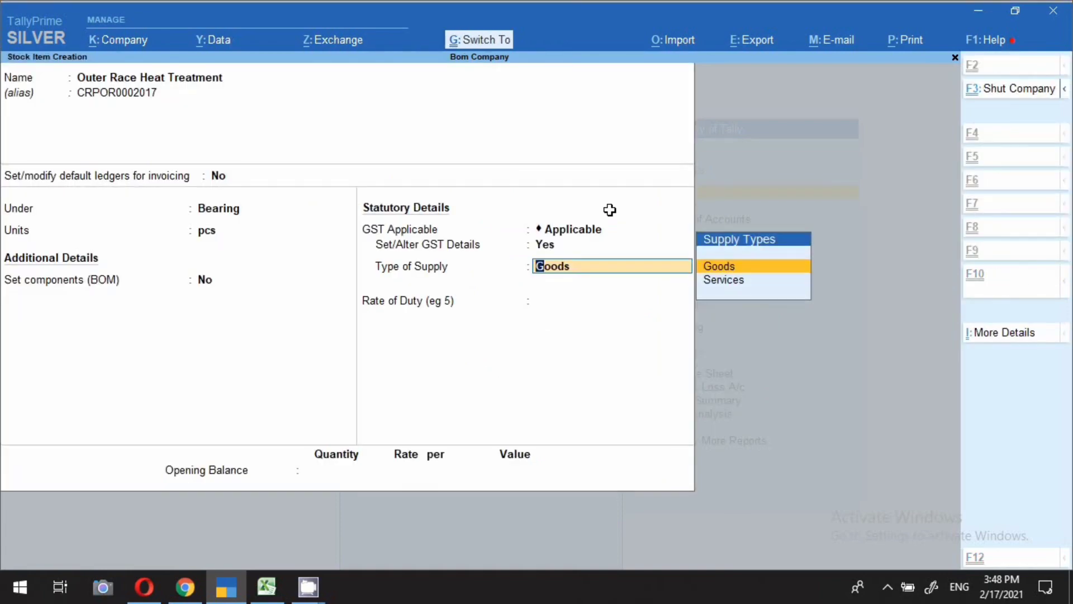
key(ctrl+a)
Step: Close the blank stock item form and return to the Gateway of Tally
key(alt+Tab)
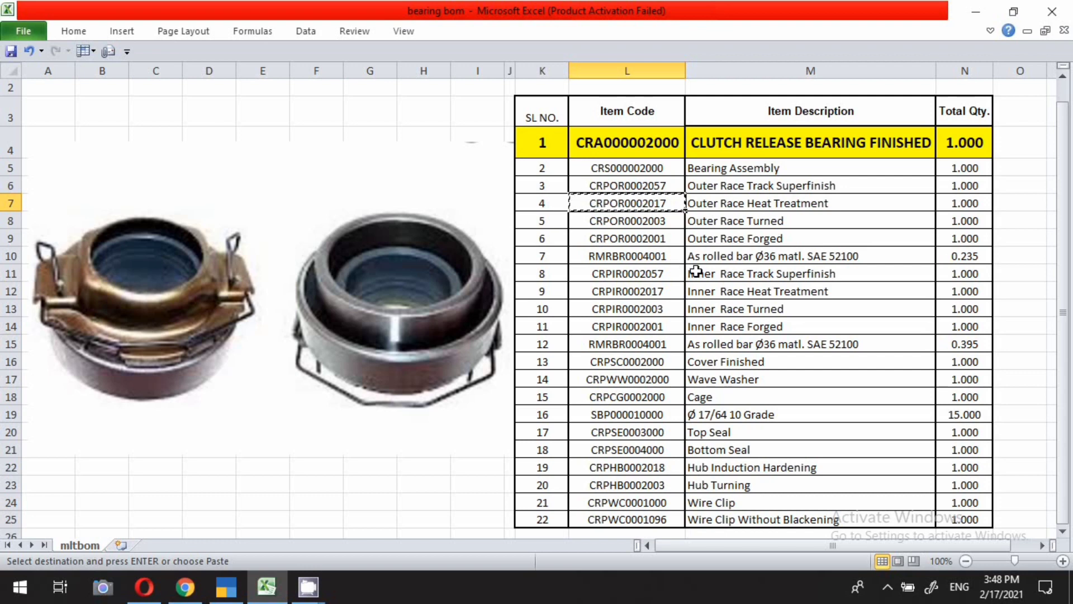
key(alt+Tab)
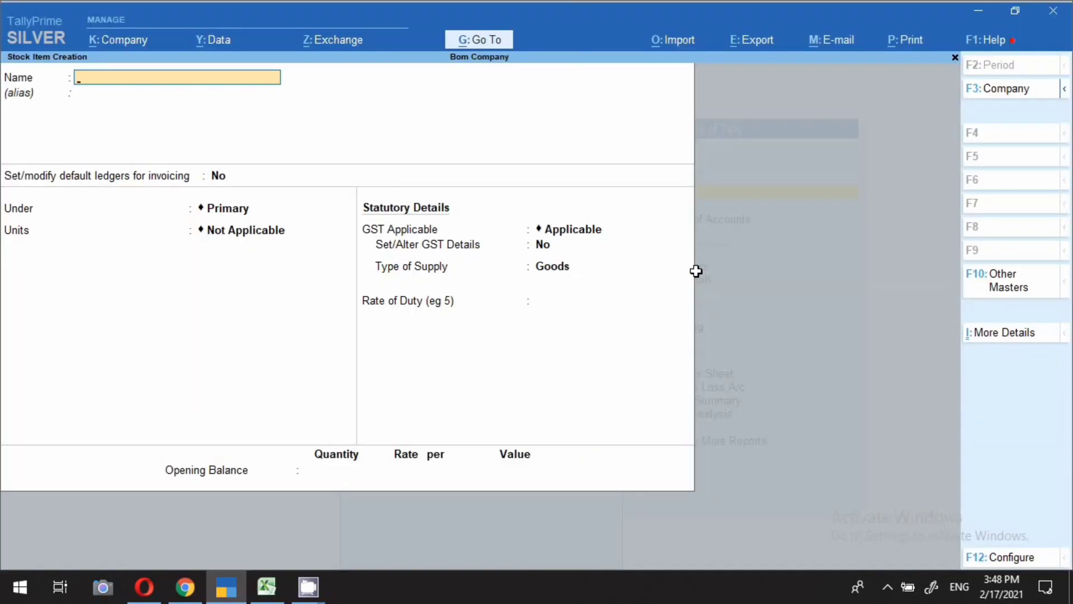
key(Escape)
key(Return)
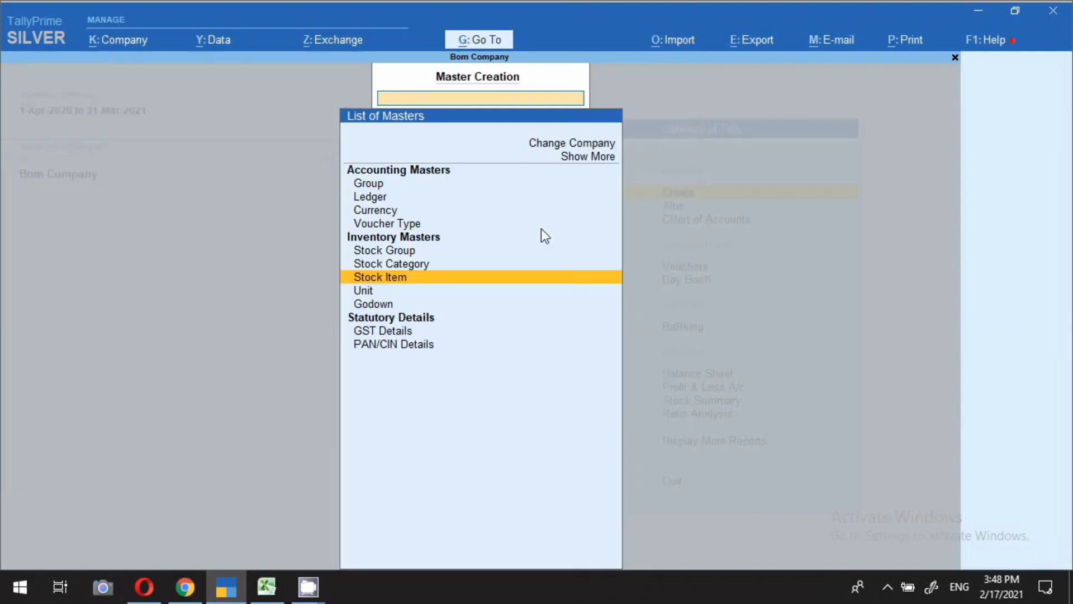
key(Escape)
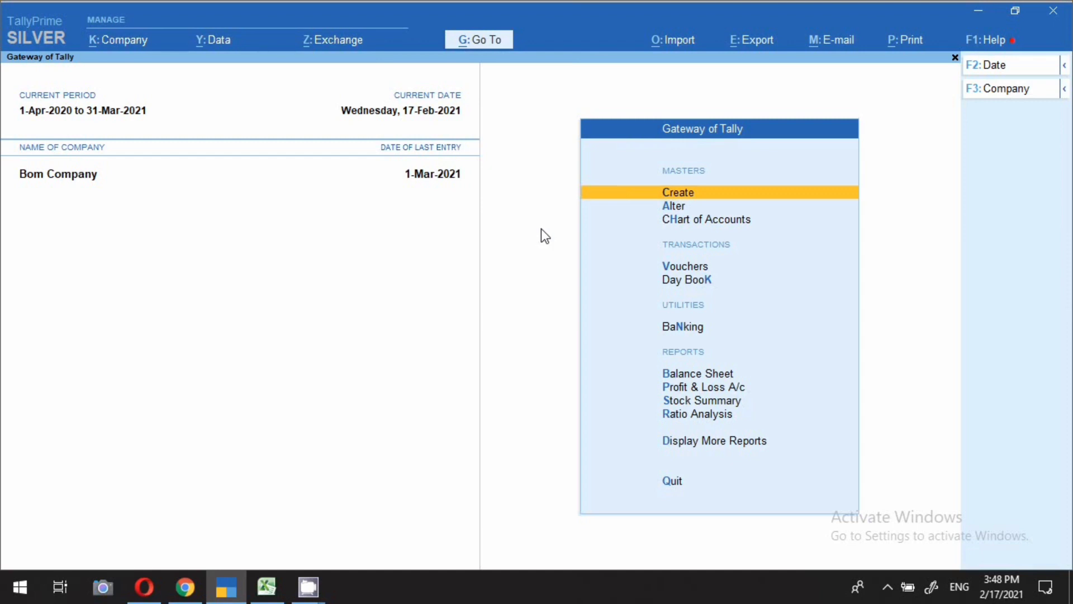
Step: Start creating a new stock item from the inventory masters
key(Return)
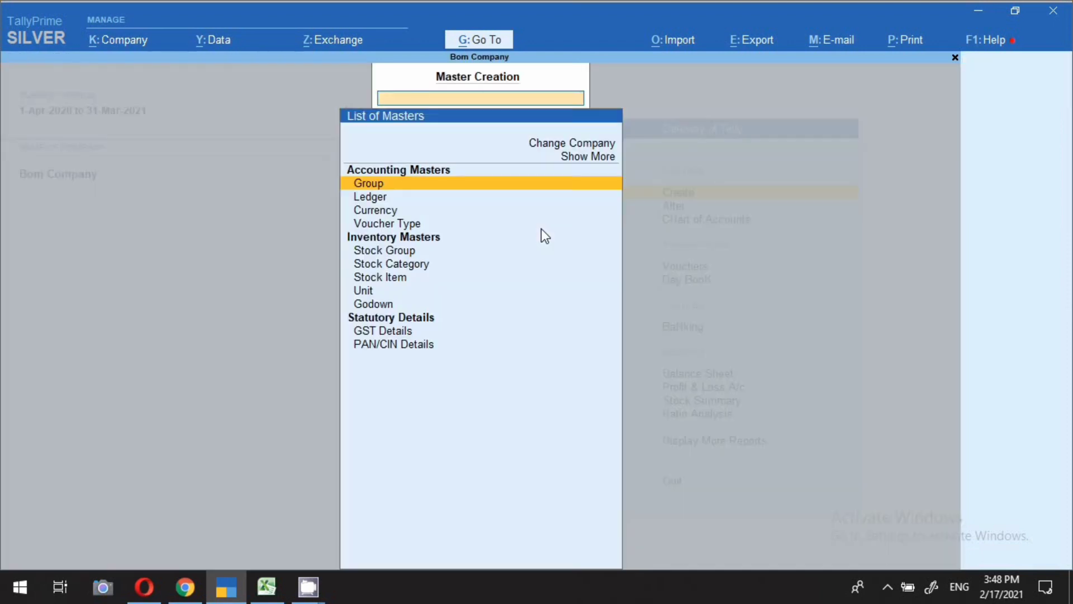
key(Down)
key(Down)
key(Down)
key(Down)
key(Down)
key(Down)
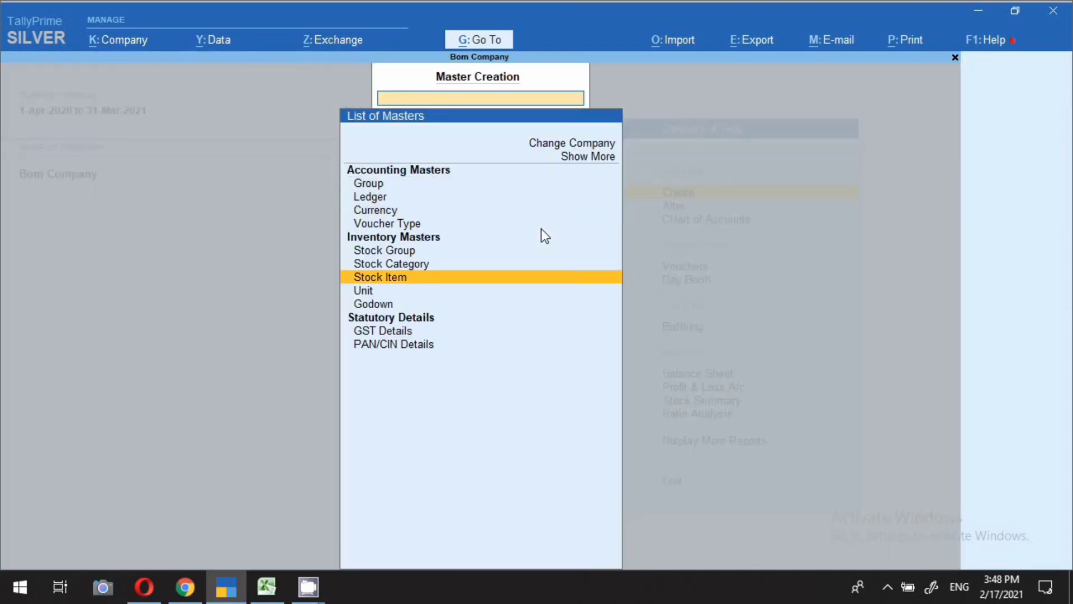
key(Return)
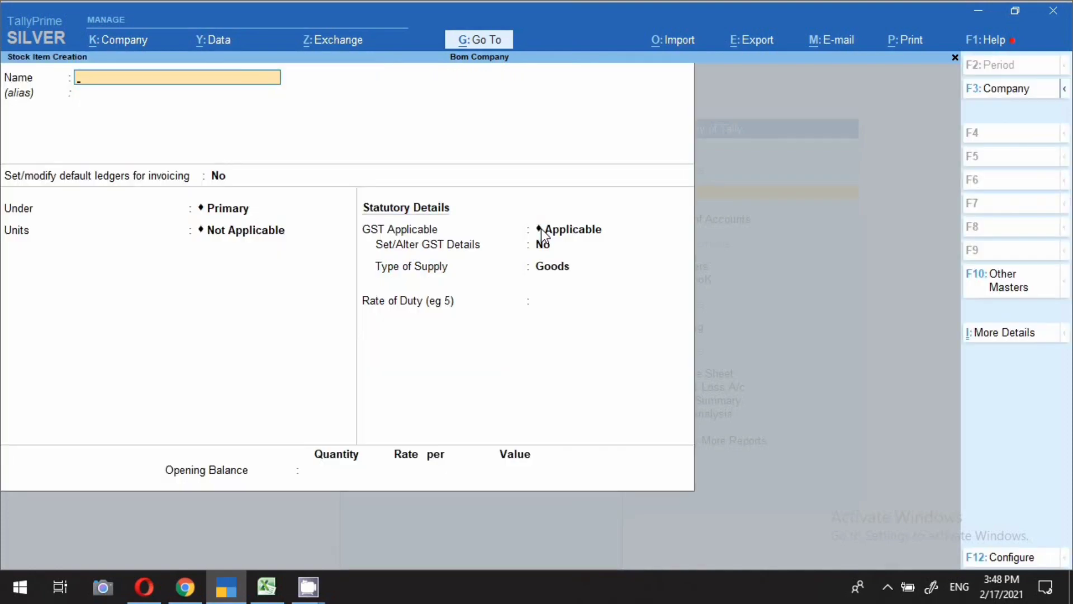
Step: Name the stock item Electrical Winch and give it the alias 8425, with default invoicing ledgers left unmodified
text(Electrical Winch)
key(Return)
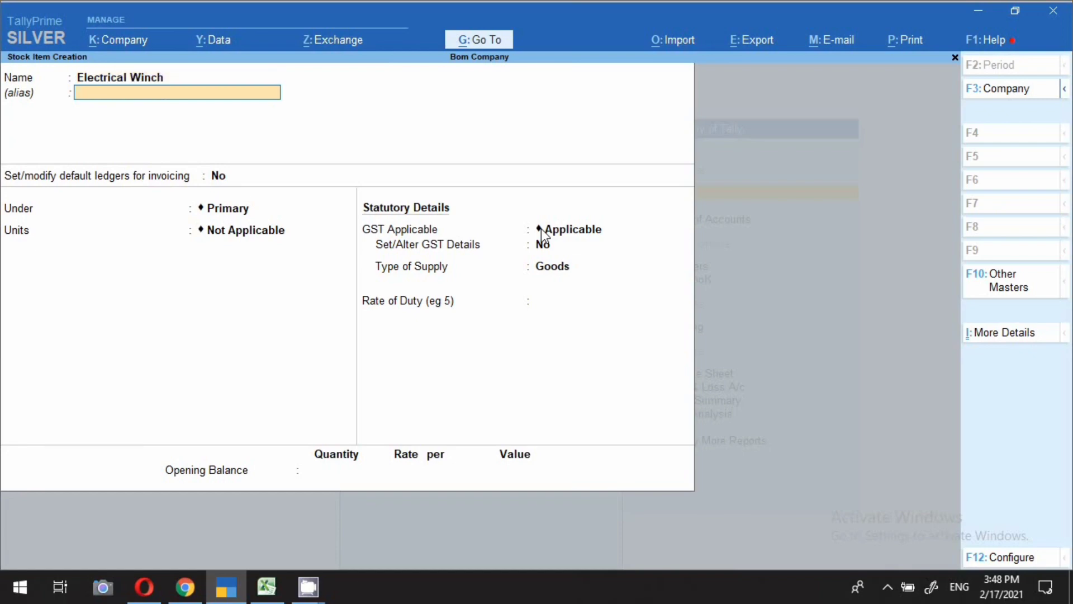
text(8425)
key(Return)
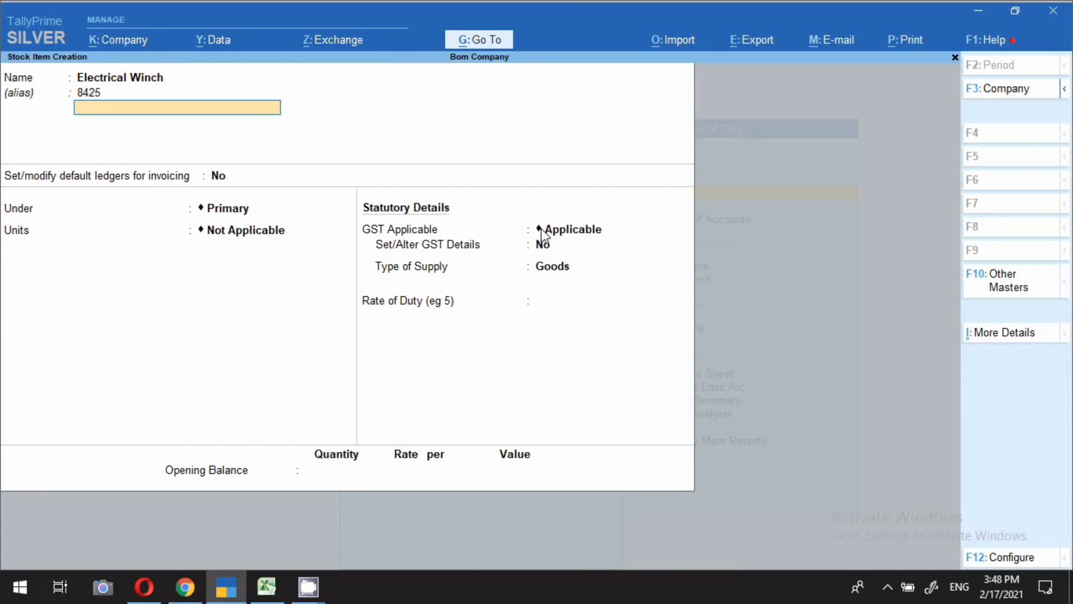
key(Return)
key(Return)
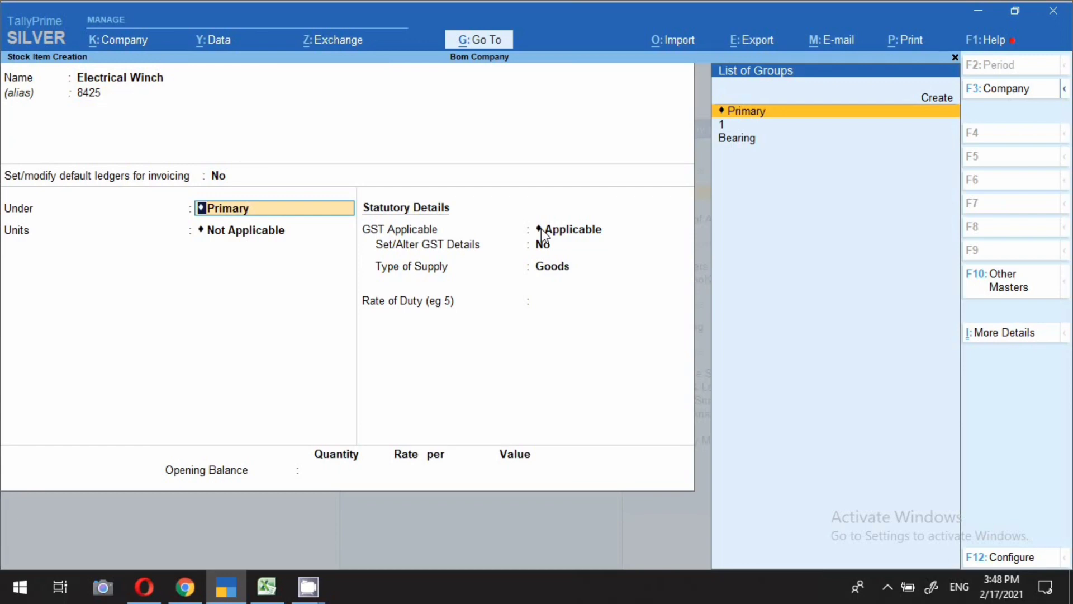
Step: Keep Electrical Winch under the Primary group, set its unit to pcs and leave BOM off
key(Return)
key(Down)
key(Down)
key(Down)
key(Down)
key(Down)
key(Down)
key(Return)
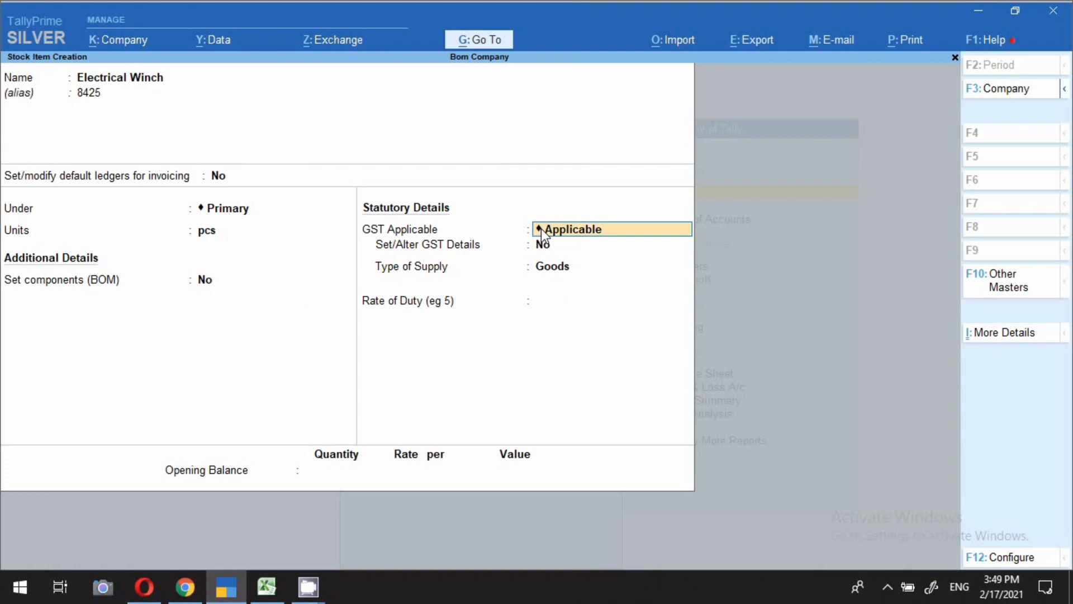
Step: Enable GST details for Electrical Winch and enter HSN/SAC 8425
key(Return)
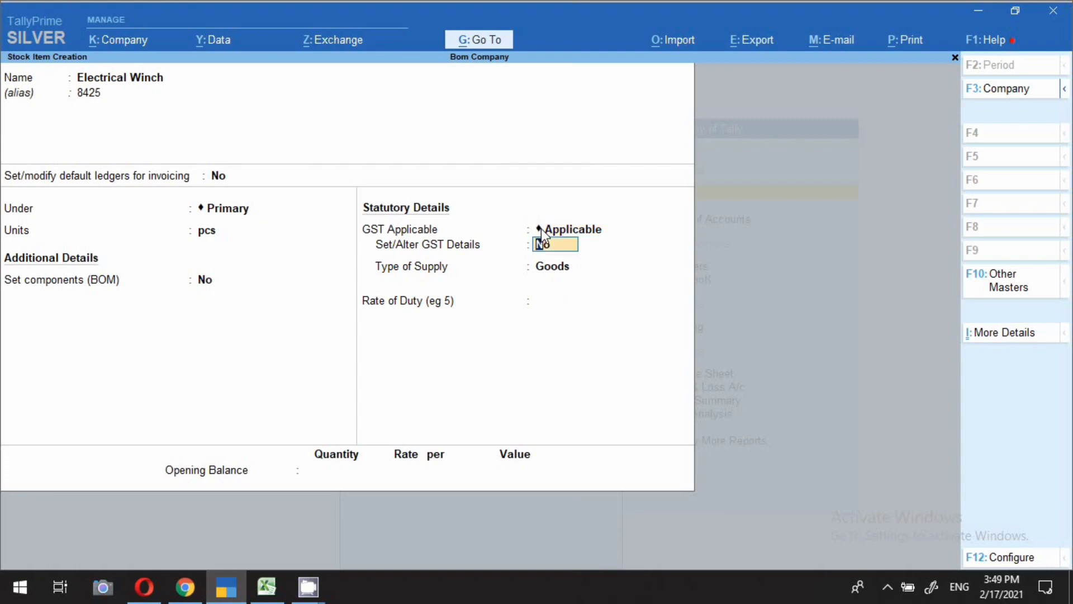
key(y)
key(Return)
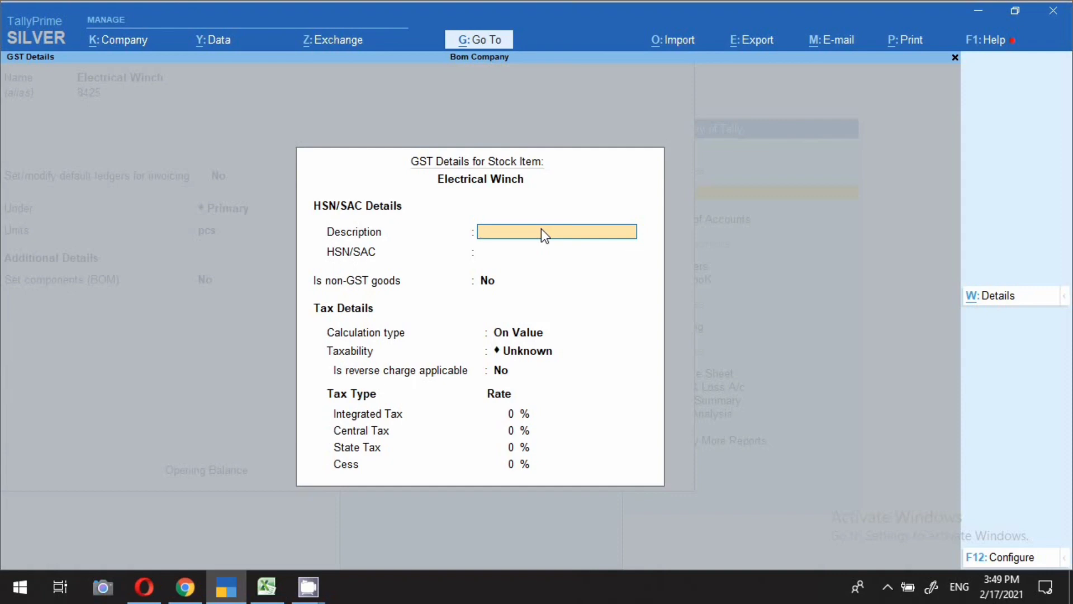
key(Return)
text(8425)
key(Return)
Step: Make Electrical Winch Taxable without reverse charge and set its integrated tax rate to 18%
key(Return)
key(Return)
key(Down)
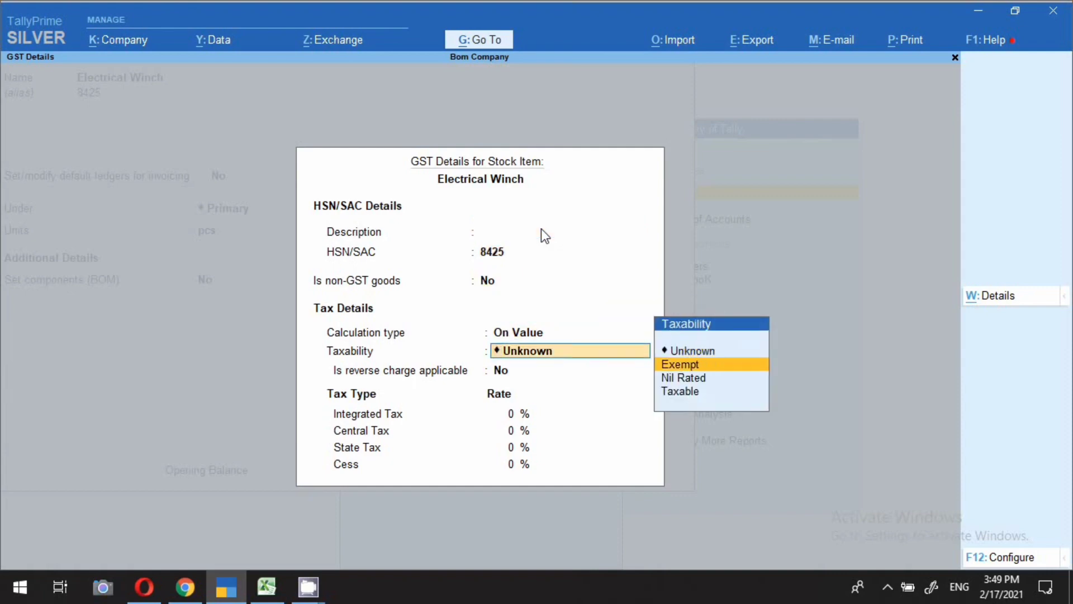
key(Down)
key(Down)
key(Return)
key(Return)
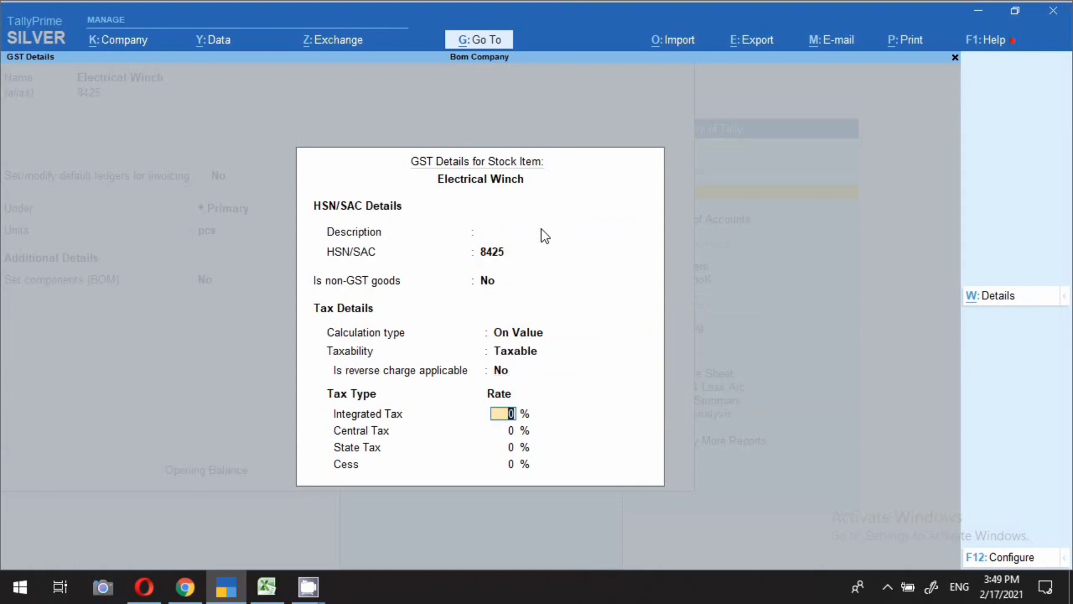
text(18)
key(Return)
Step: Accept the GST details, save the Electrical Winch stock item and return to the Gateway of Tally
key(ctrl)
key(ctrl+a)
key(ctrl+a)
key(Escape)
key(y)
key(Escape)
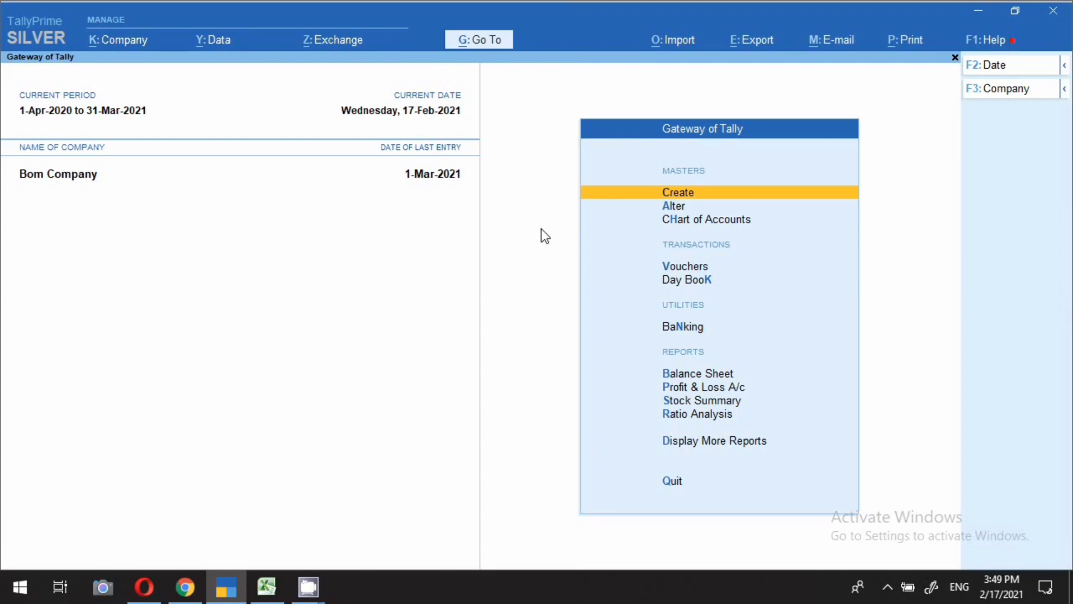
Step: Examine the item names and aliases in the Inventory Books list of stock items
key(d)
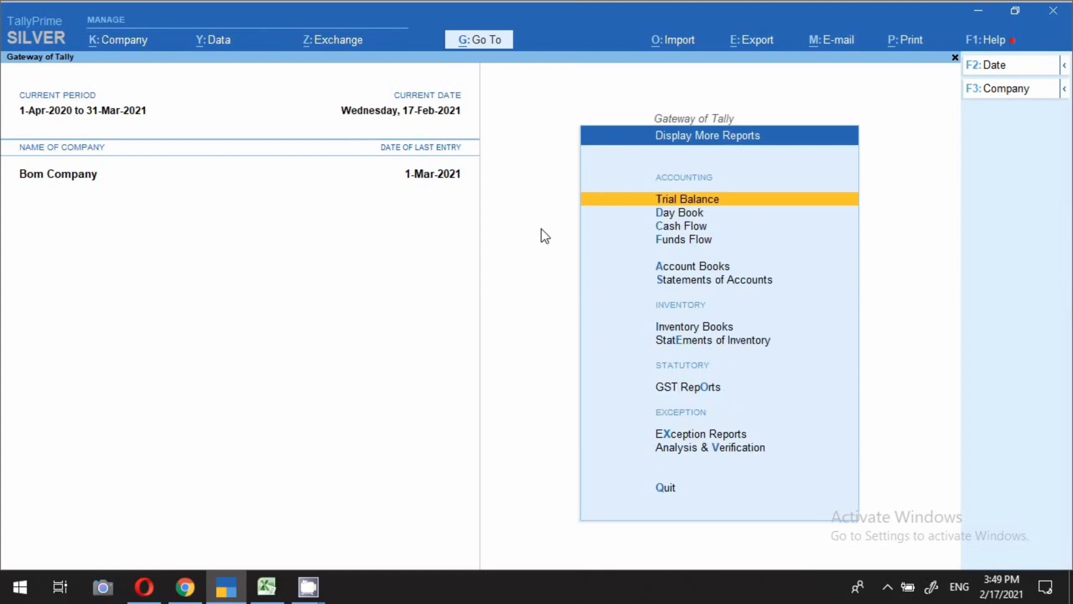
key(i)
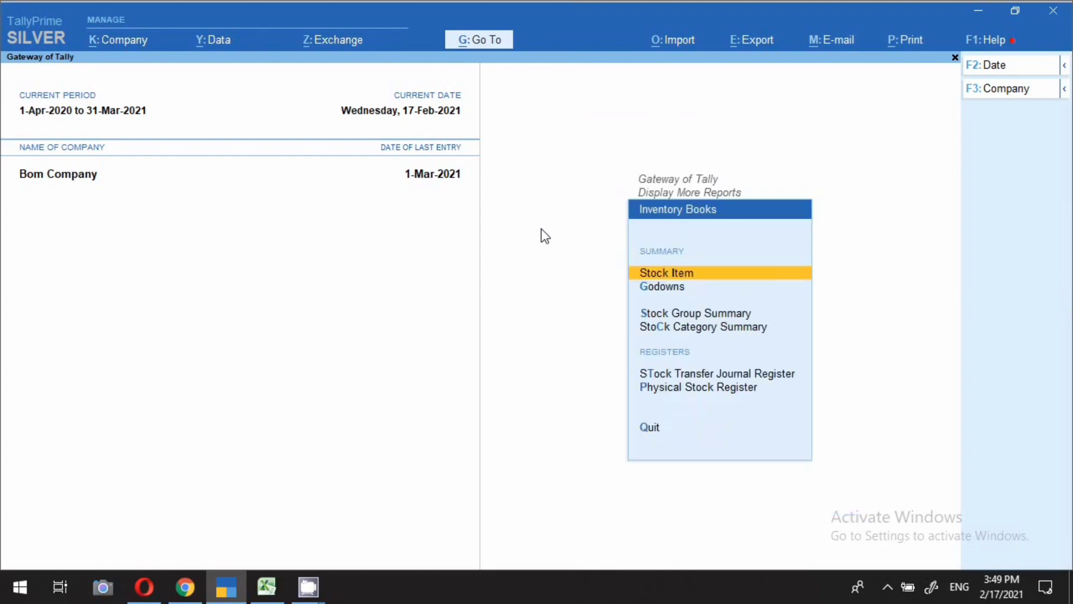
key(Return)
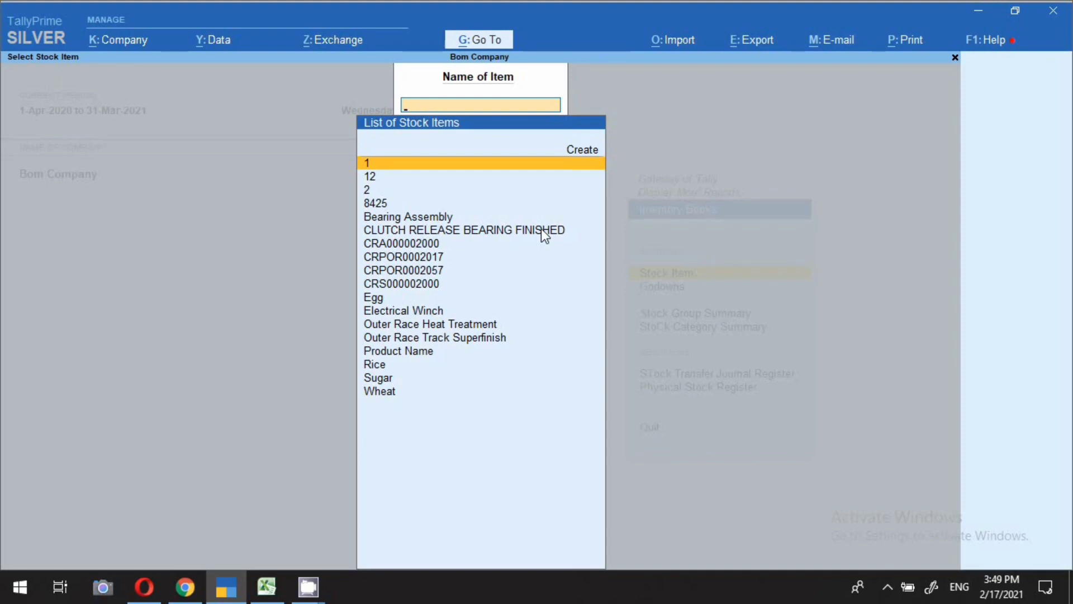
key(Down)
key(Down)
key(Down)
key(Down)
key(Down)
key(Down)
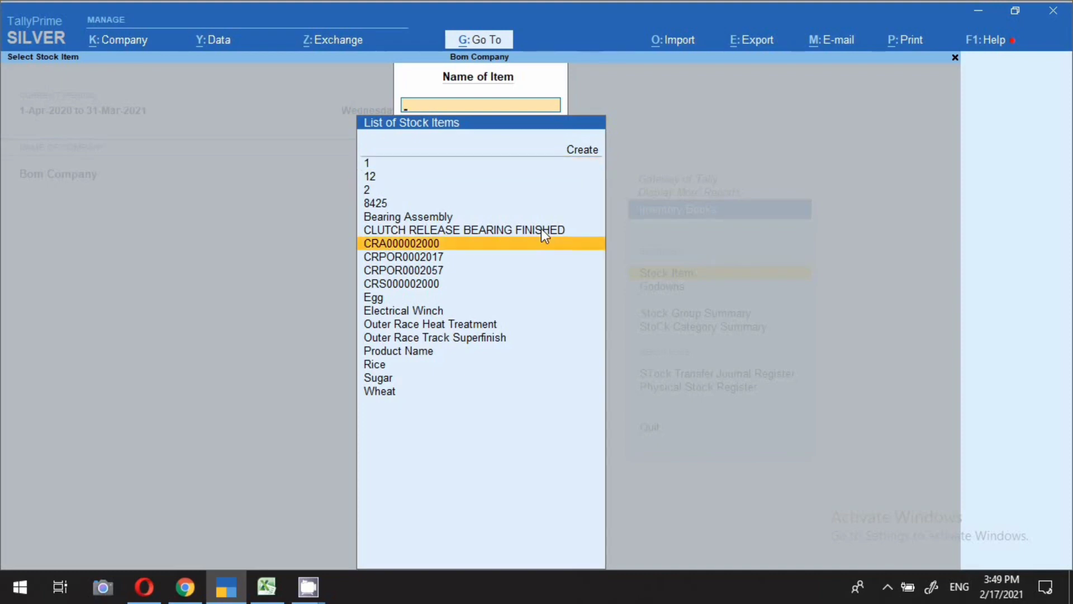
key(Down)
key(Down)
key(Down)
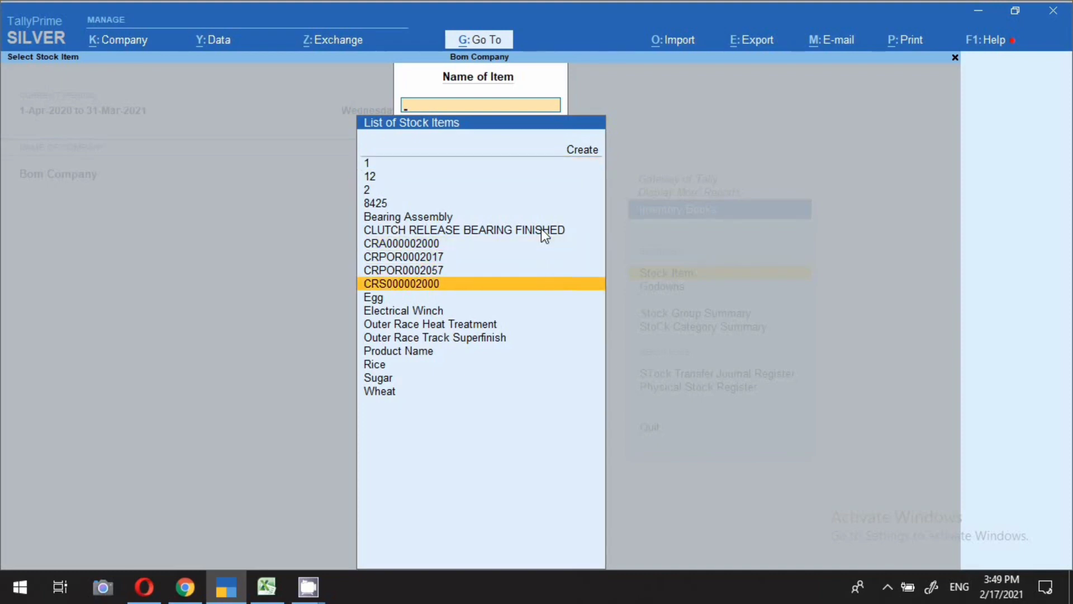
key(Up)
key(Up)
key(Up)
key(Up)
key(Up)
key(Up)
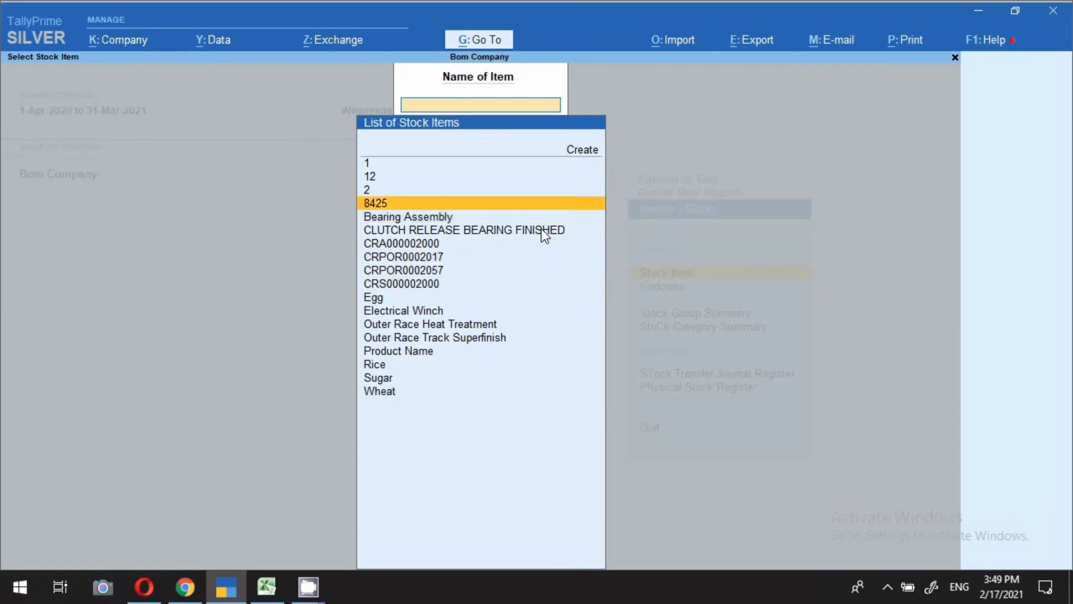
key(Escape)
key(Escape)
key(Escape)
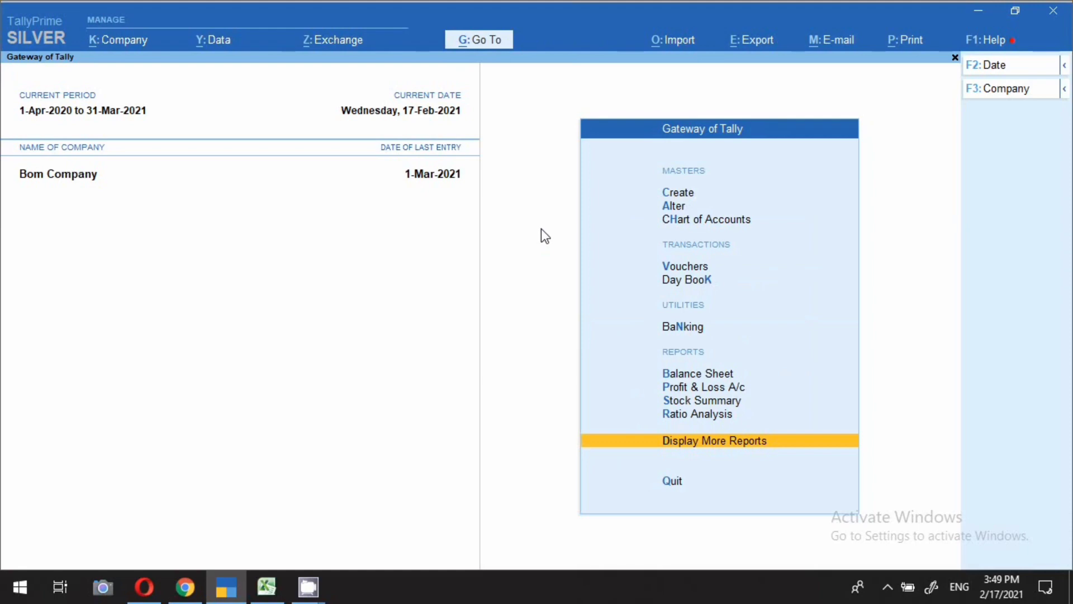
Step: Open the Stock Summary report and drill down into the Bearing stock group
key(s)
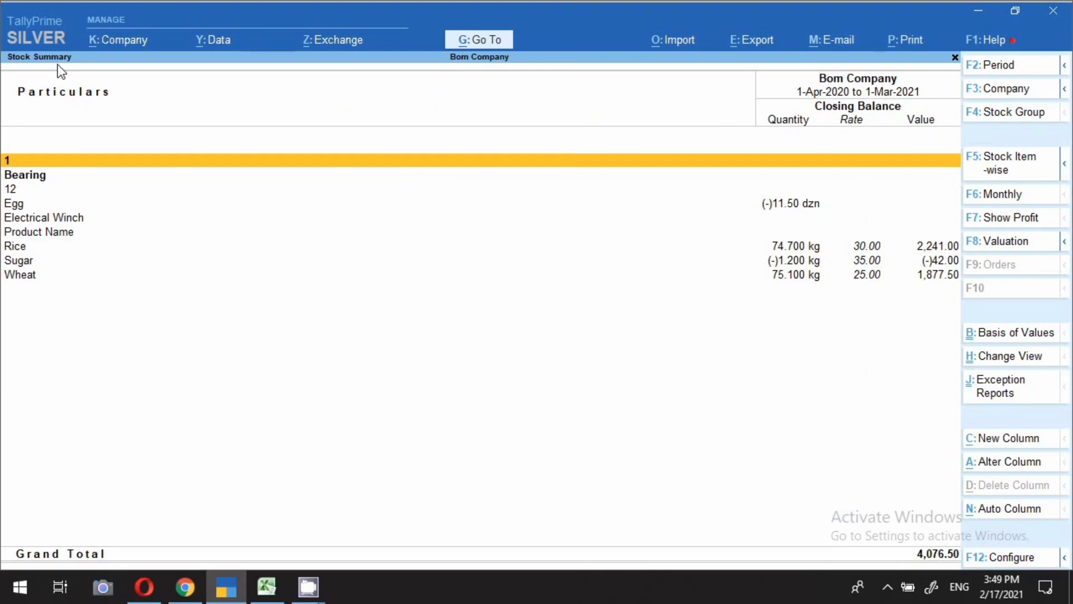
click(29, 179)
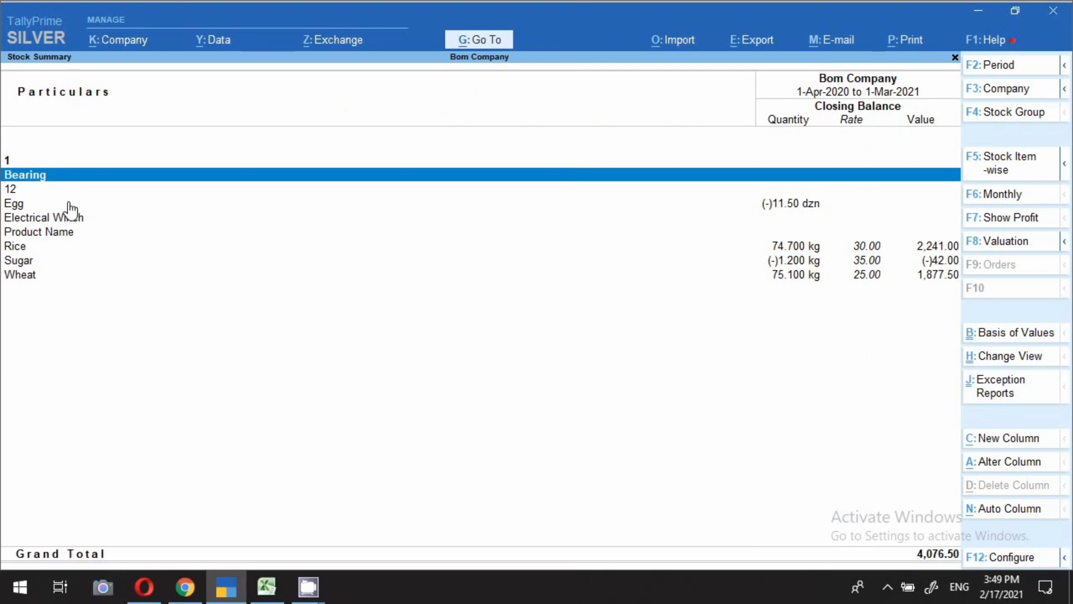
key(Return)
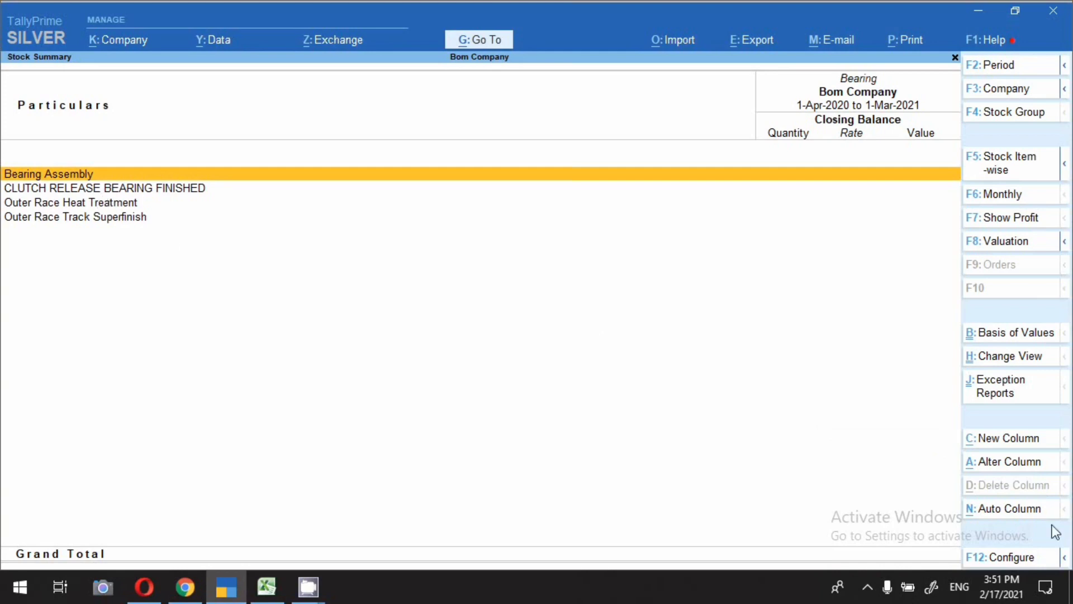
Step: Review the display name options for stock items in the Stock Summary configuration
click(992, 558)
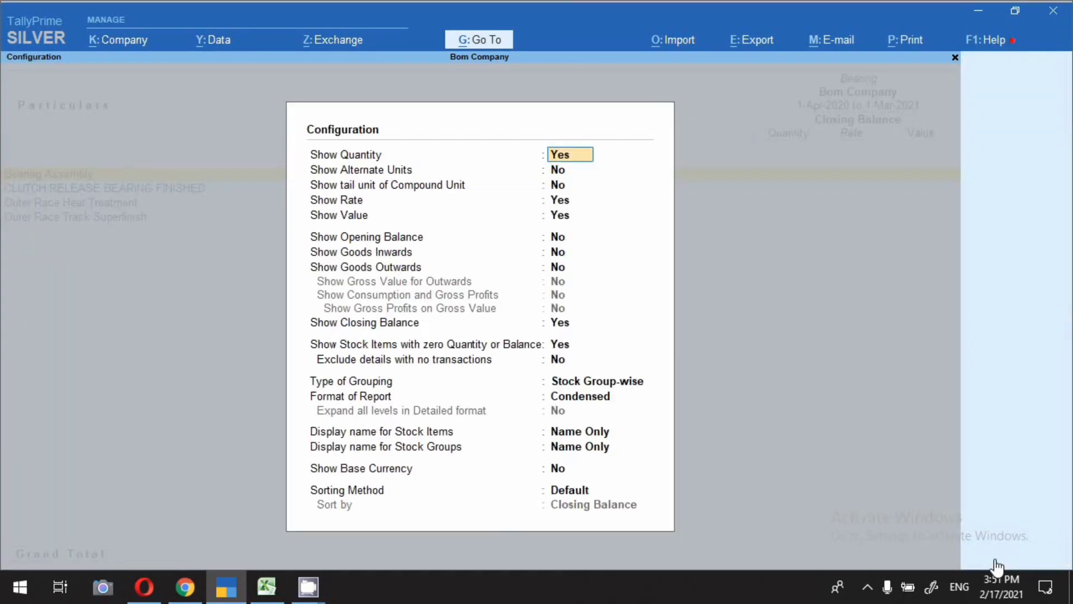
click(550, 431)
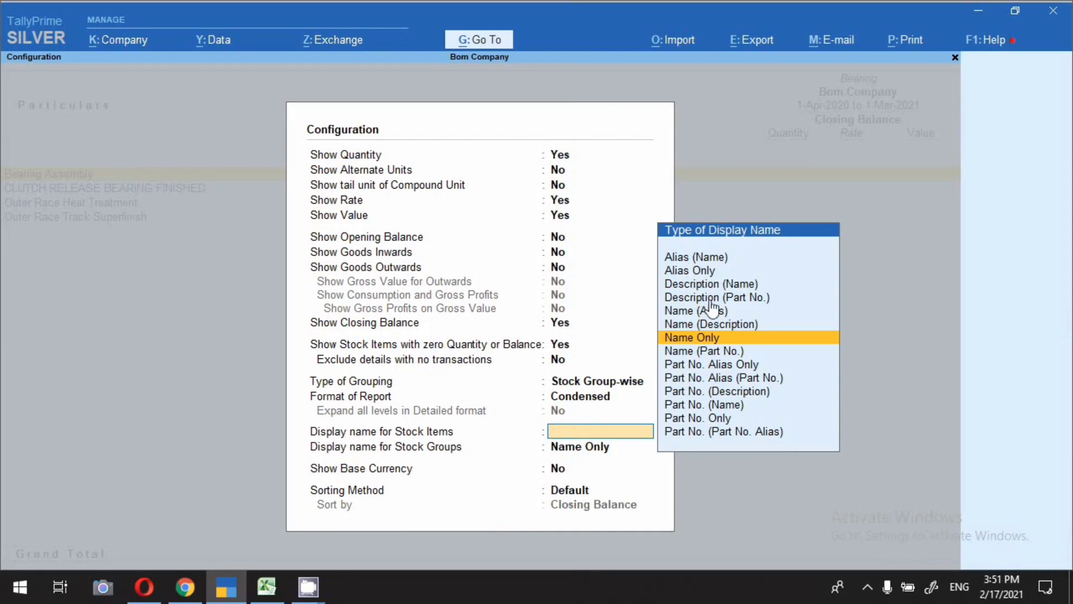
key(ctrl+a)
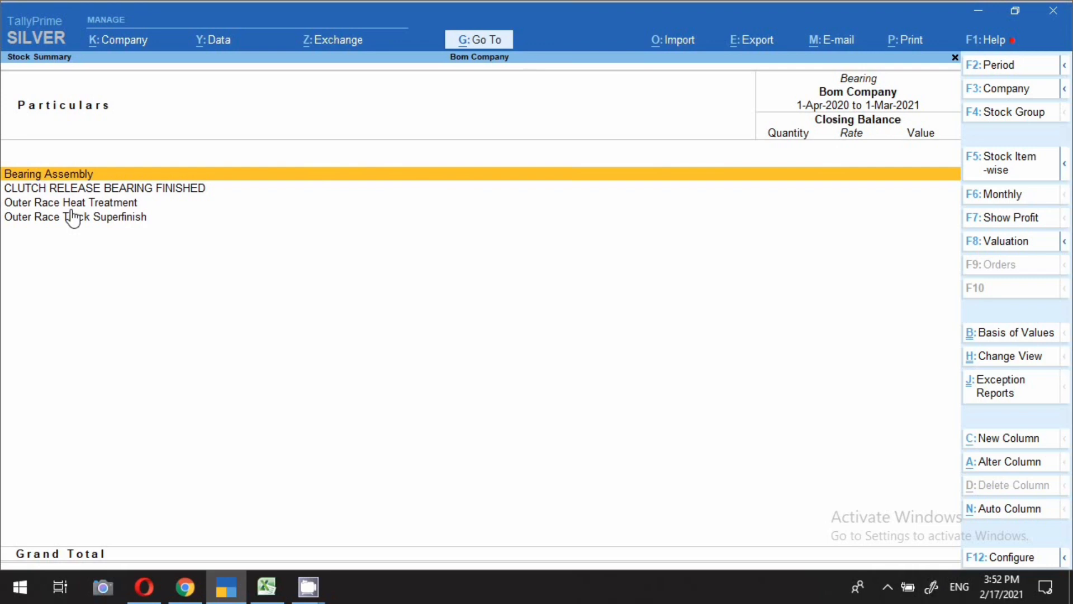
Step: Configure the Stock Summary to display stock items as Alias (Name)
click(997, 560)
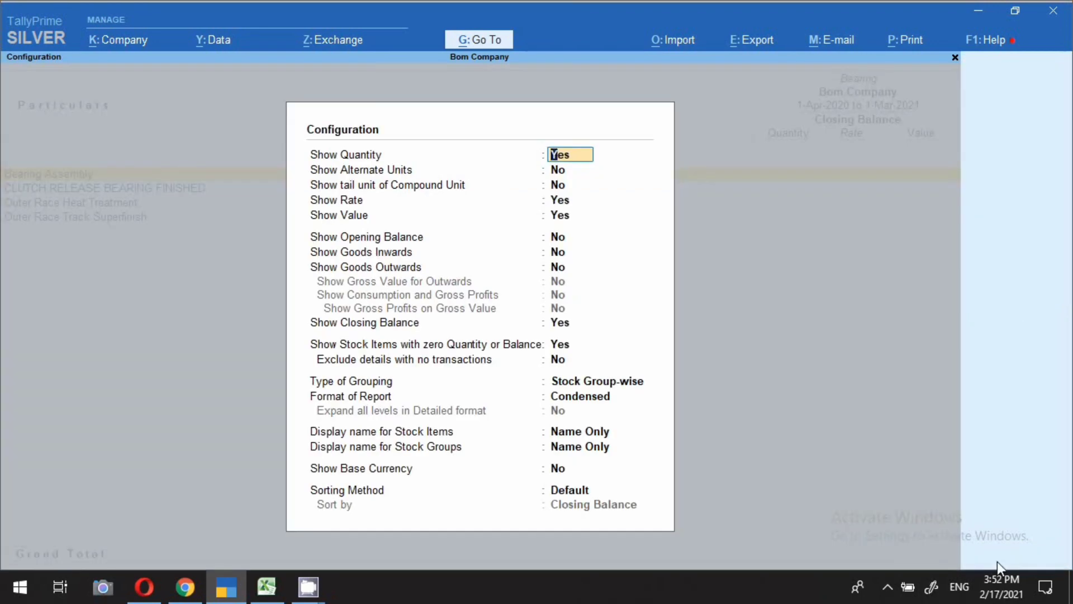
click(370, 433)
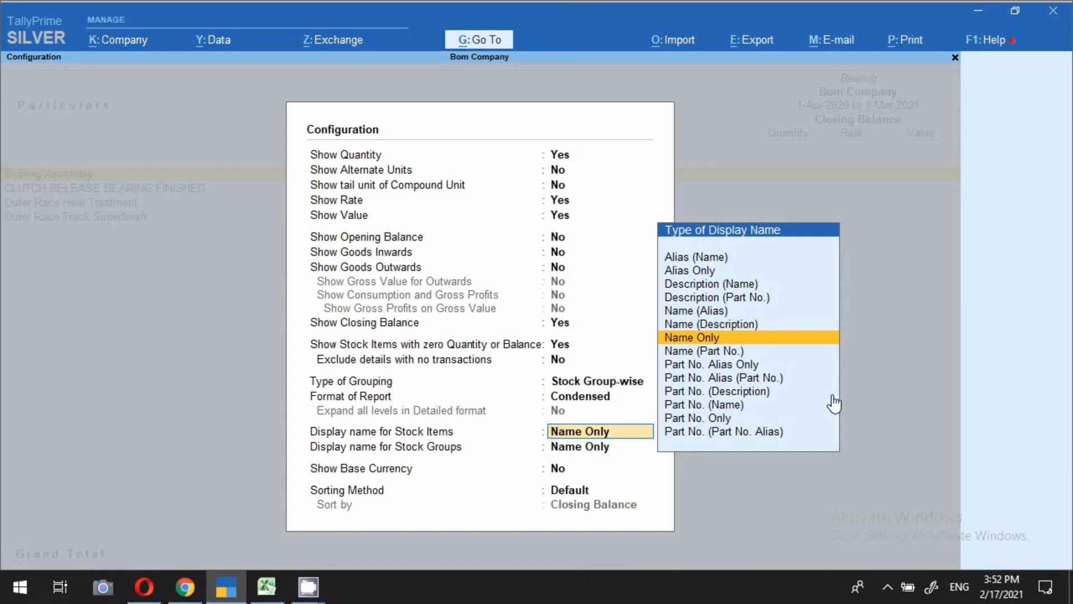
key(Up)
key(Up)
key(Up)
key(Up)
key(Up)
key(Up)
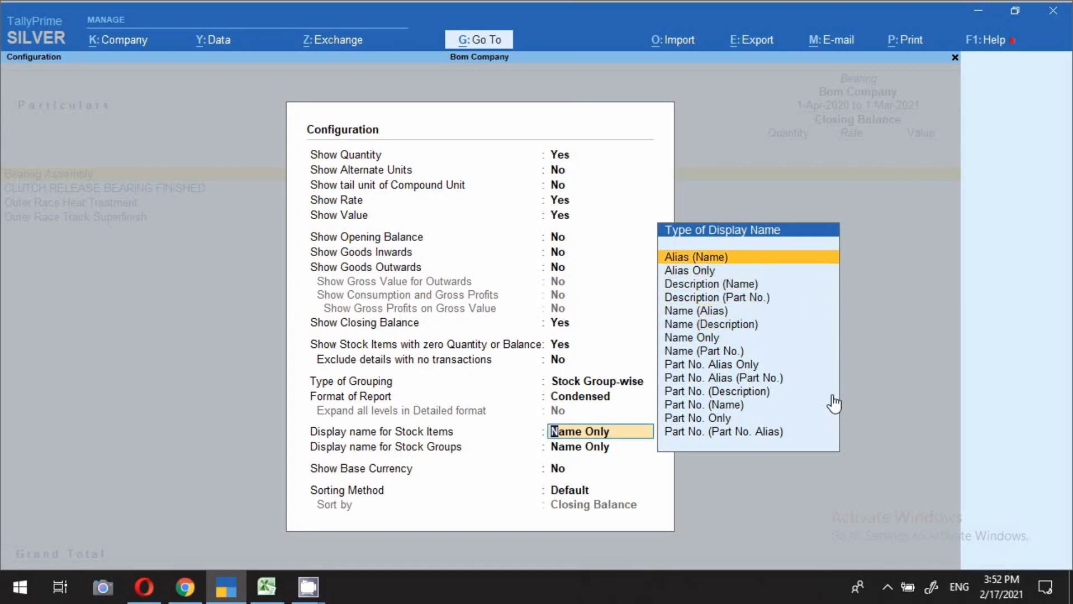
click(701, 259)
key(Return)
key(Return)
key(Return)
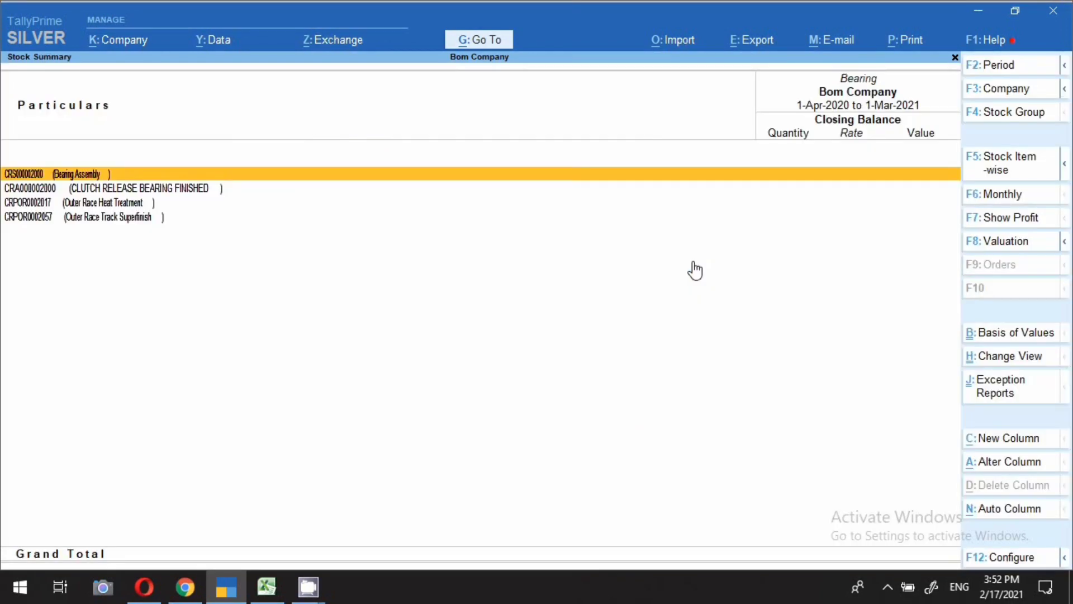
key(Down)
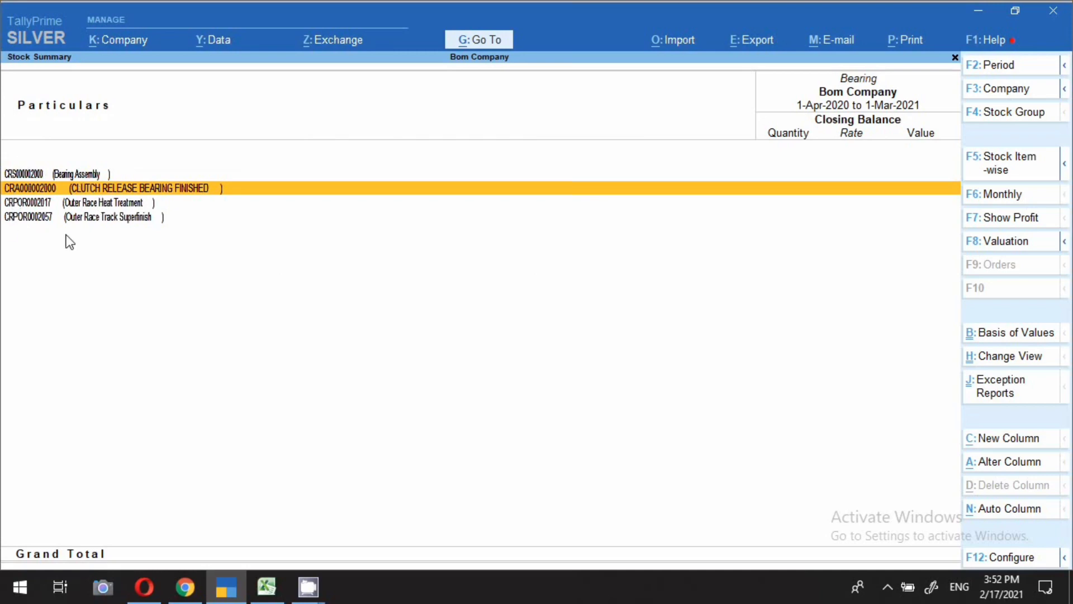
Step: Change the Stock Summary's display name for stock items to Alias Only
click(988, 559)
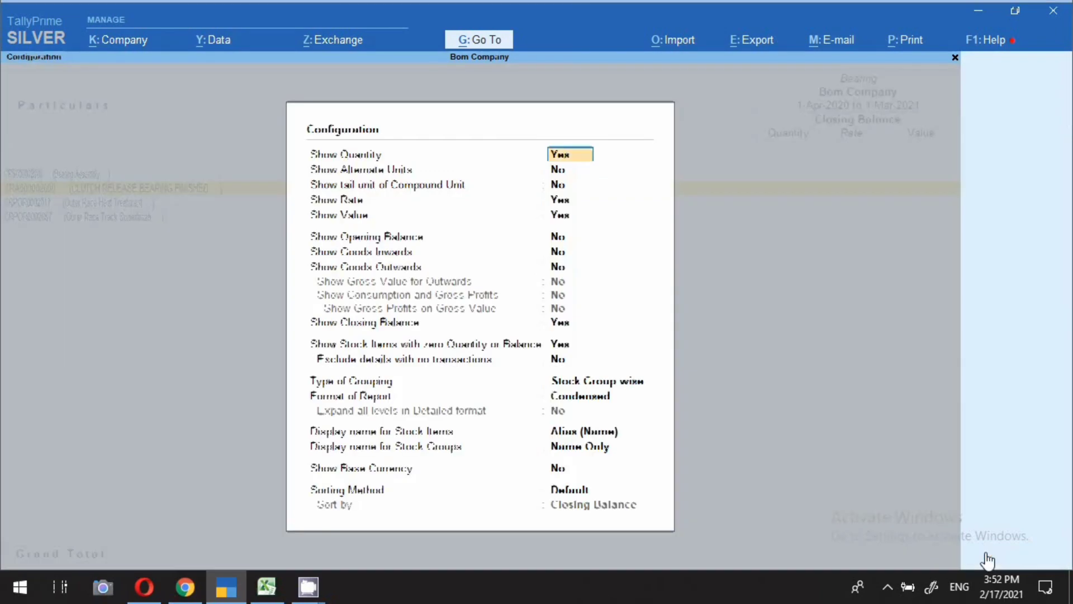
click(580, 436)
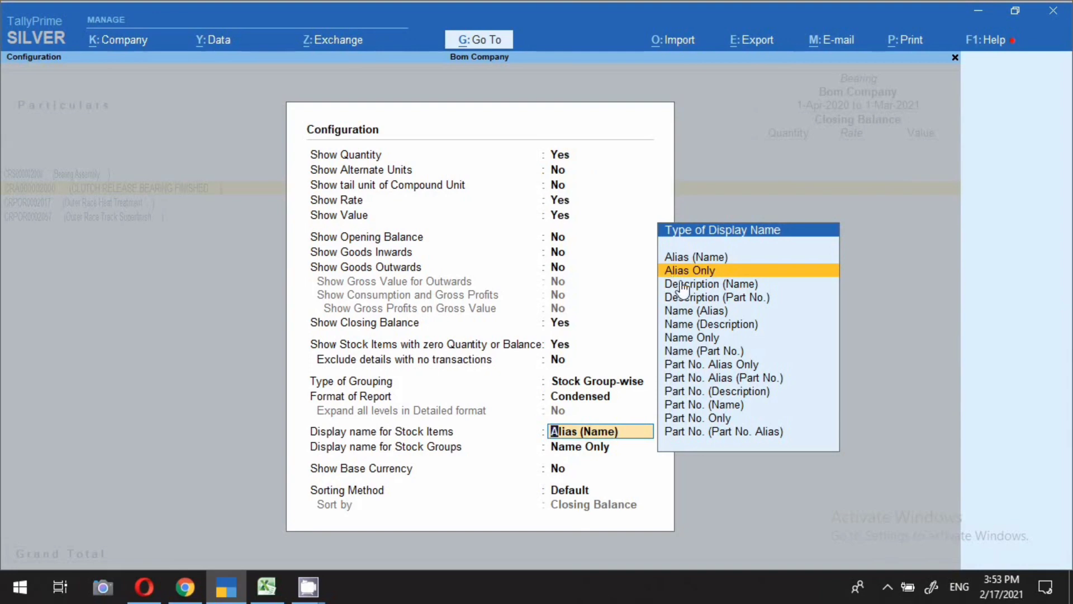
key(Return)
key(ctrl+a)
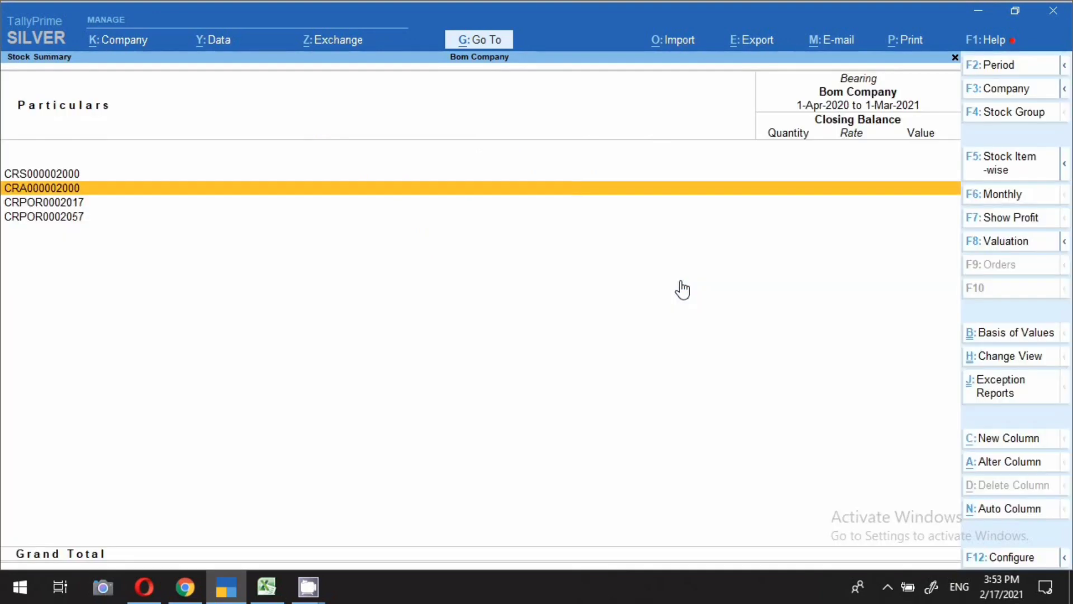
Step: Examine how the Bearing group's stock items are listed by alias in the Stock Summary
key(Up)
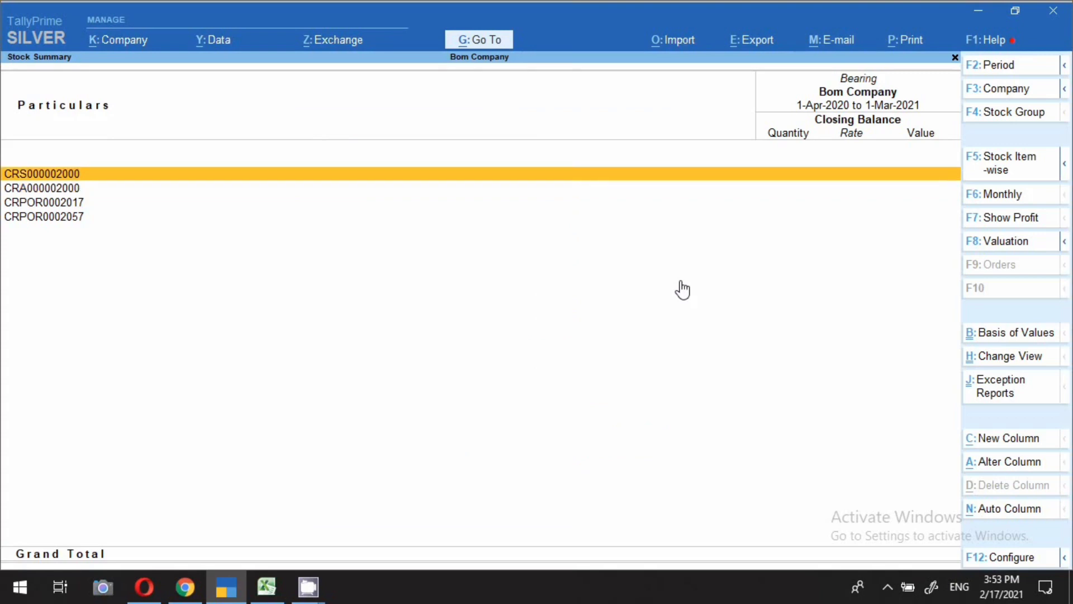
key(Down)
key(Down)
key(Up)
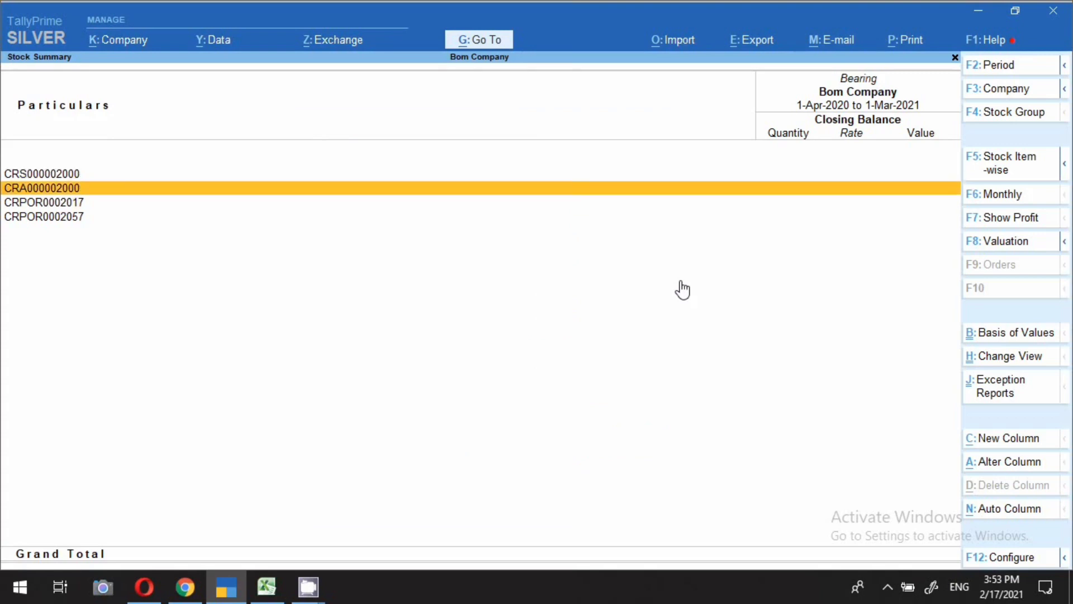
key(Down)
key(Down)
key(Up)
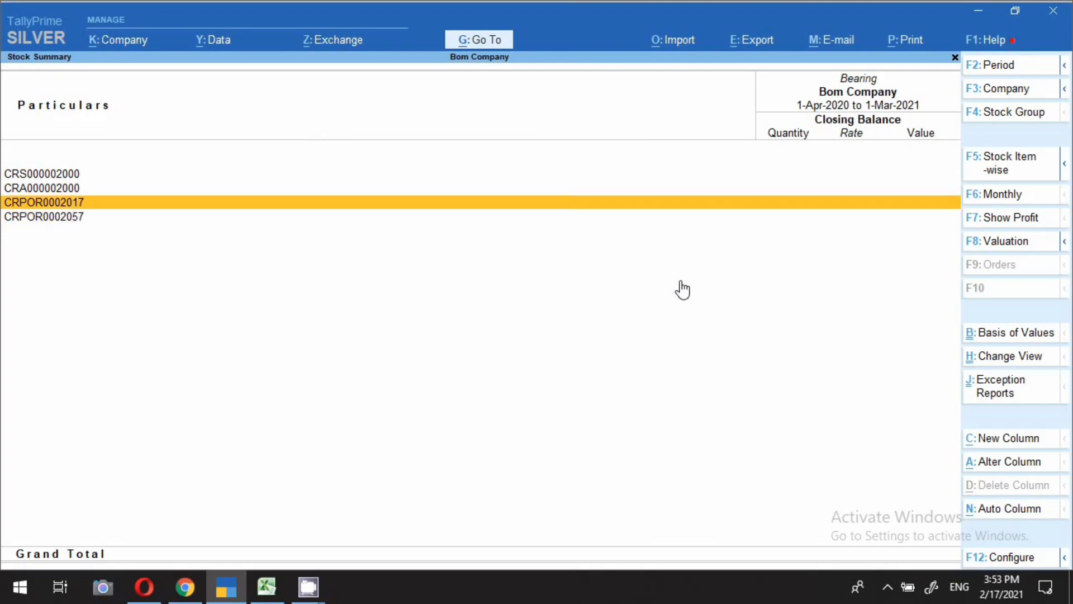
key(Up)
key(Up)
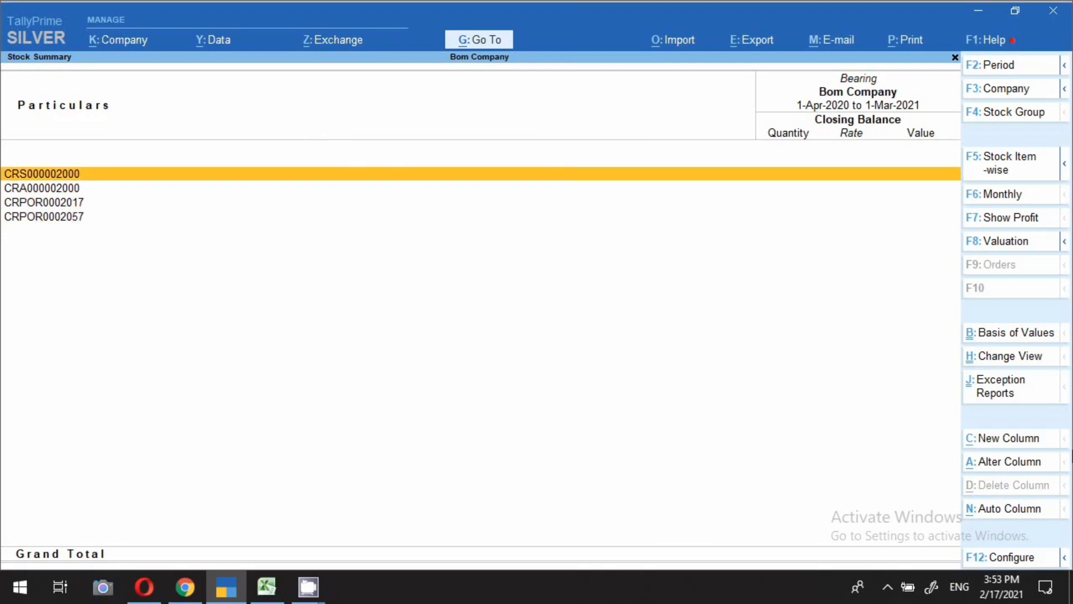
Step: Set the Stock Summary's display name for stock items to Name (Alias) and apply the configuration
click(1014, 557)
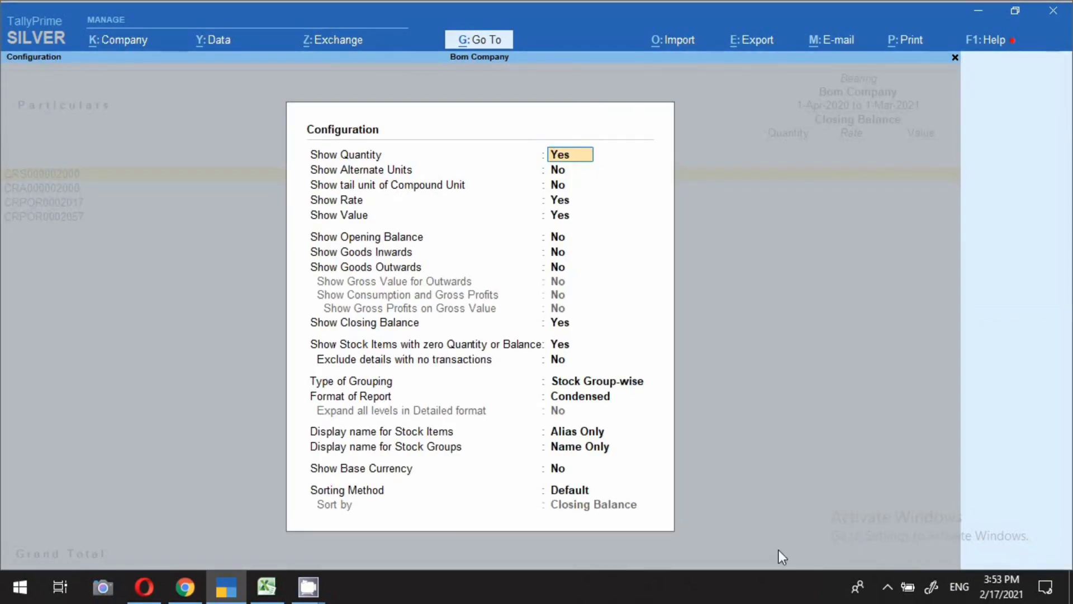
click(580, 432)
click(565, 431)
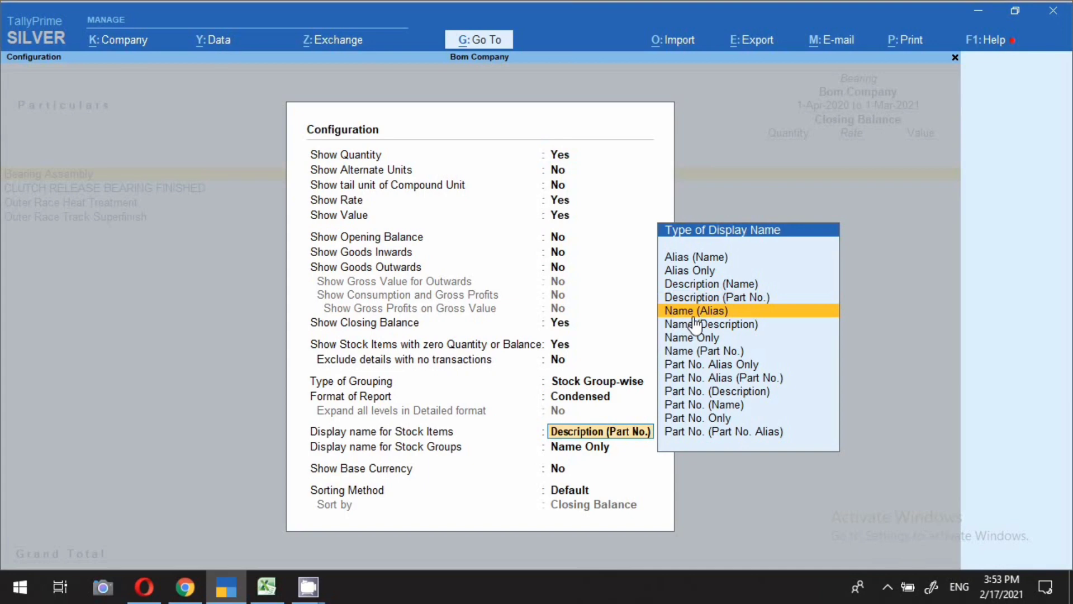
key(Return)
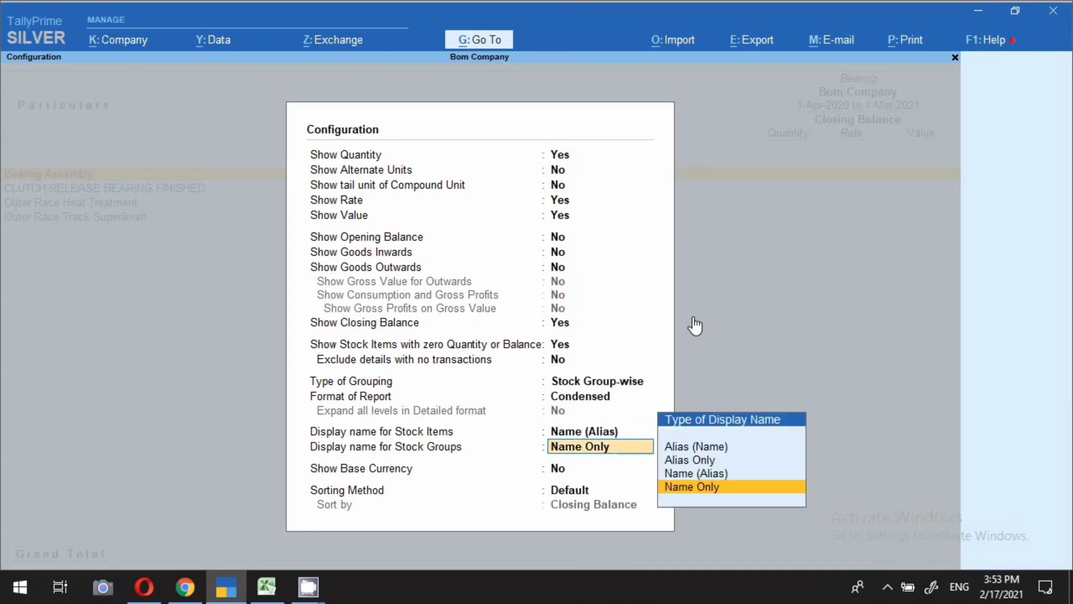
key(ctrl+a)
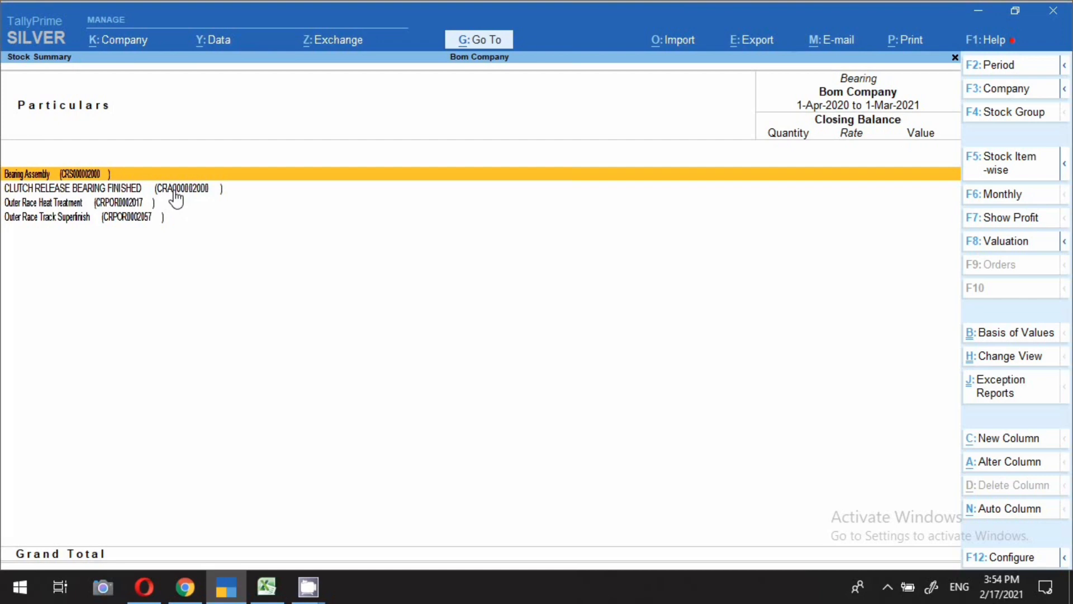
Step: Leave the Stock Summary without applying the Name (Part No.) display option, and open accounting voucher creation
click(1012, 562)
click(567, 429)
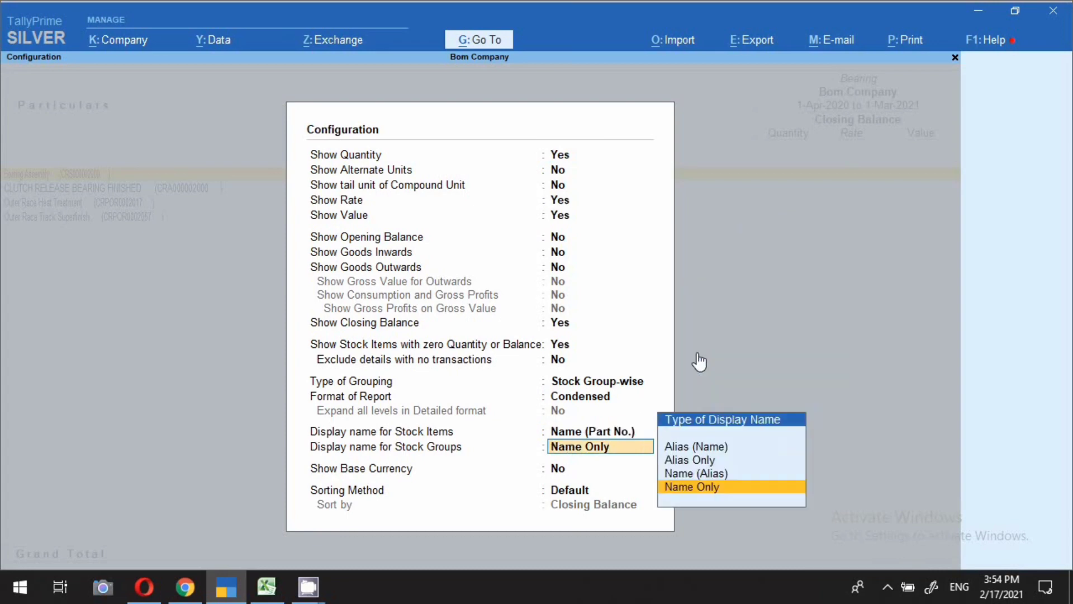
key(Escape)
key(Escape)
key(Escape)
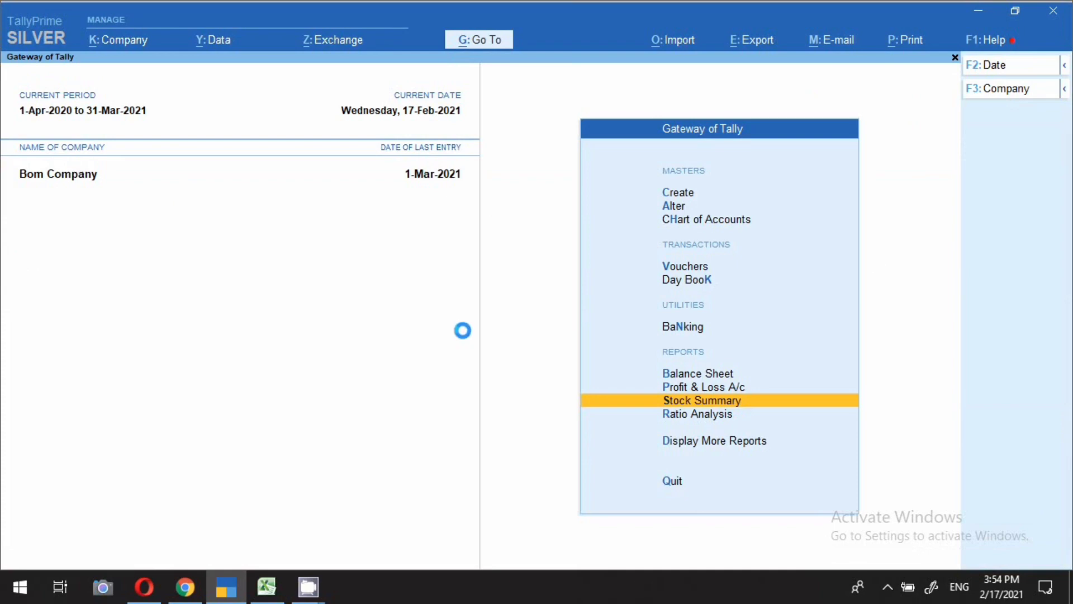
key(v)
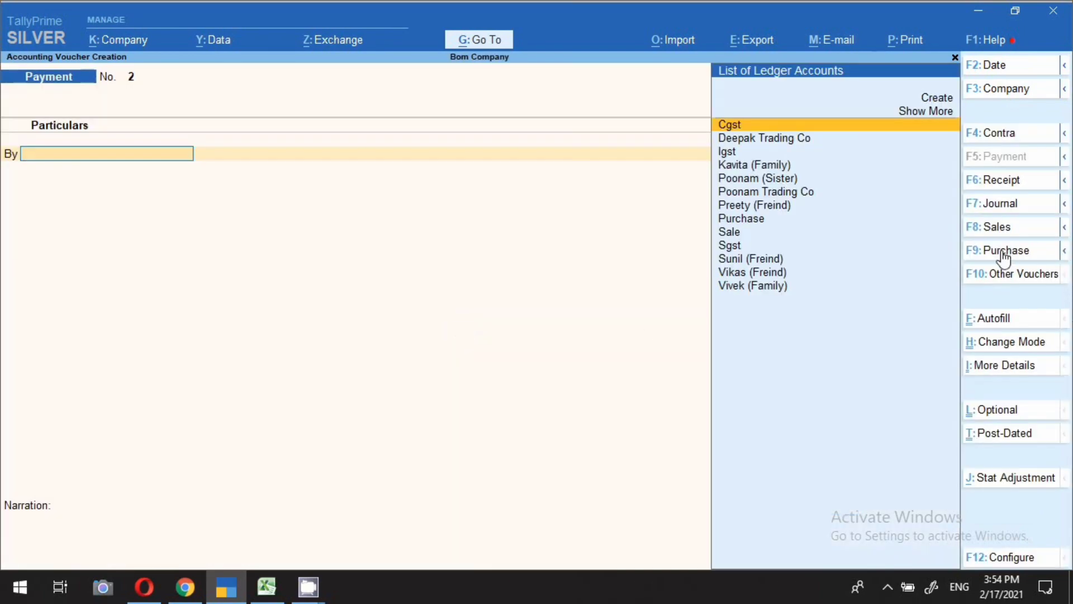
Step: Start a purchase voucher dated 17-2-2021 and enter supplier invoice number 123654, keeping the same invoice date
key(F9)
key(F2)
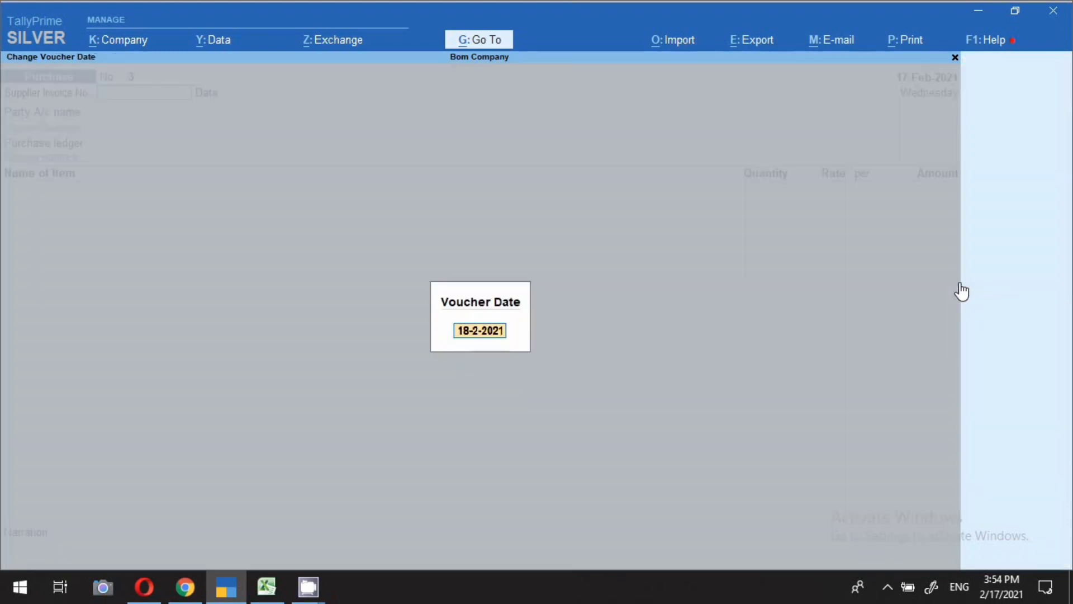
text(17.2)
key(Return)
text(123654)
key(Return)
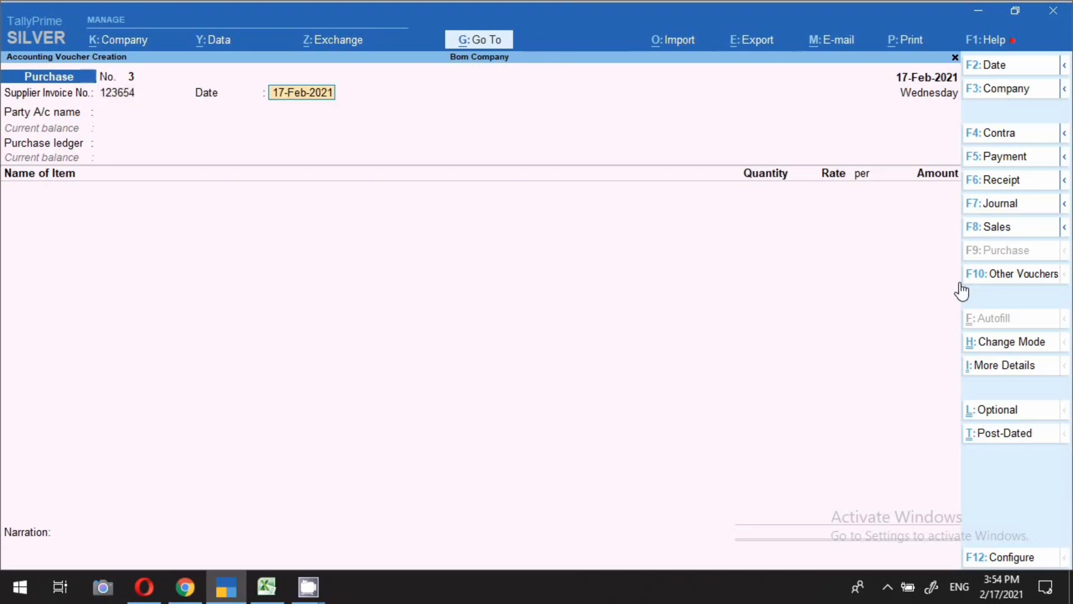
key(Return)
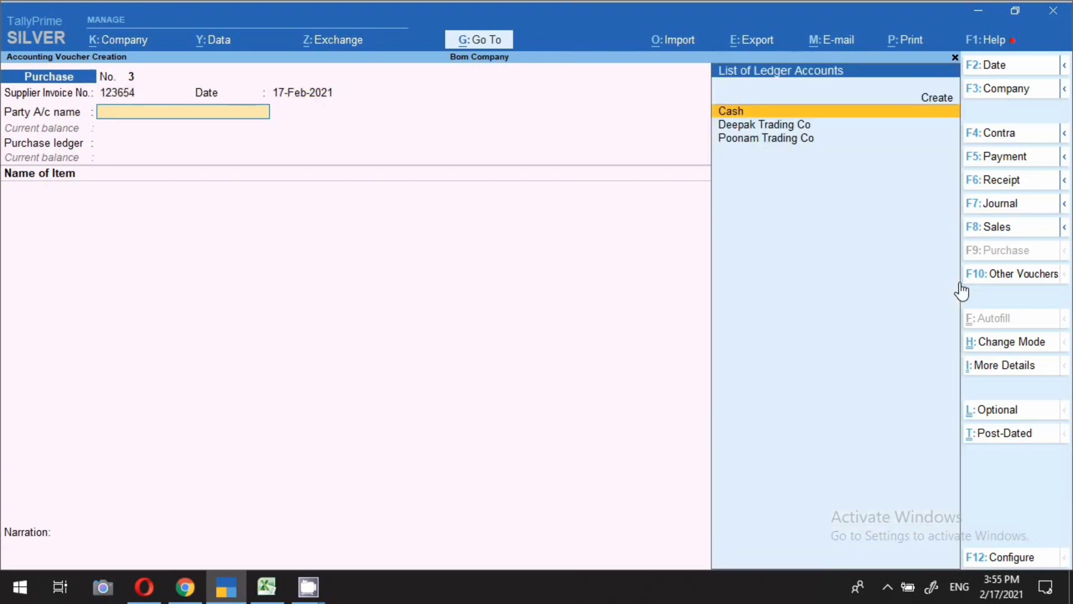
Step: Choose Poonam Trading Co as the party account, accept its receipt and party details, and use the Purchase ledger
key(Down)
key(Down)
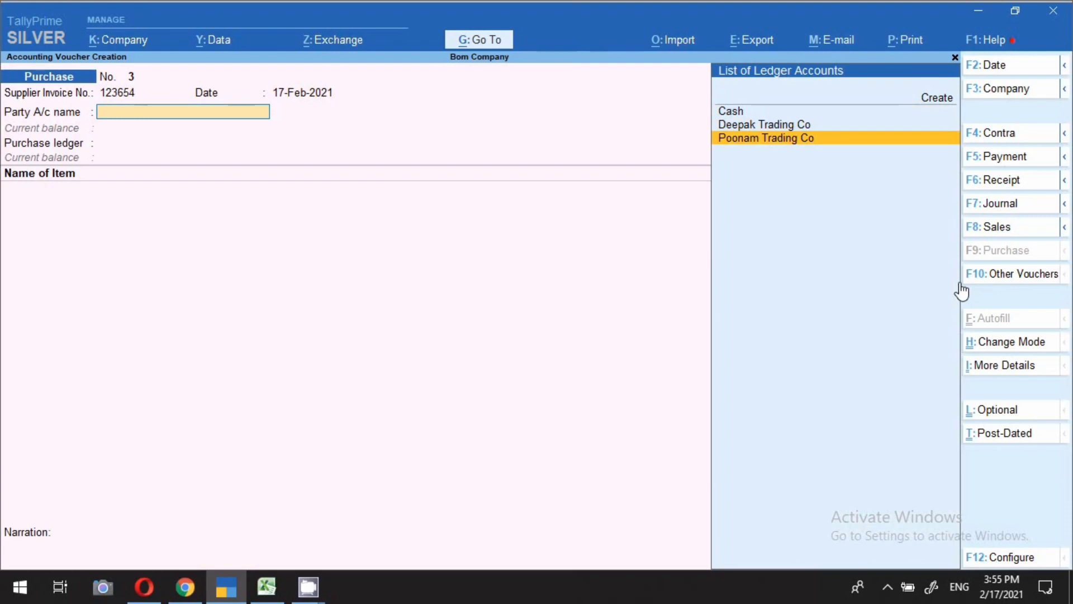
key(Return)
key(Return)
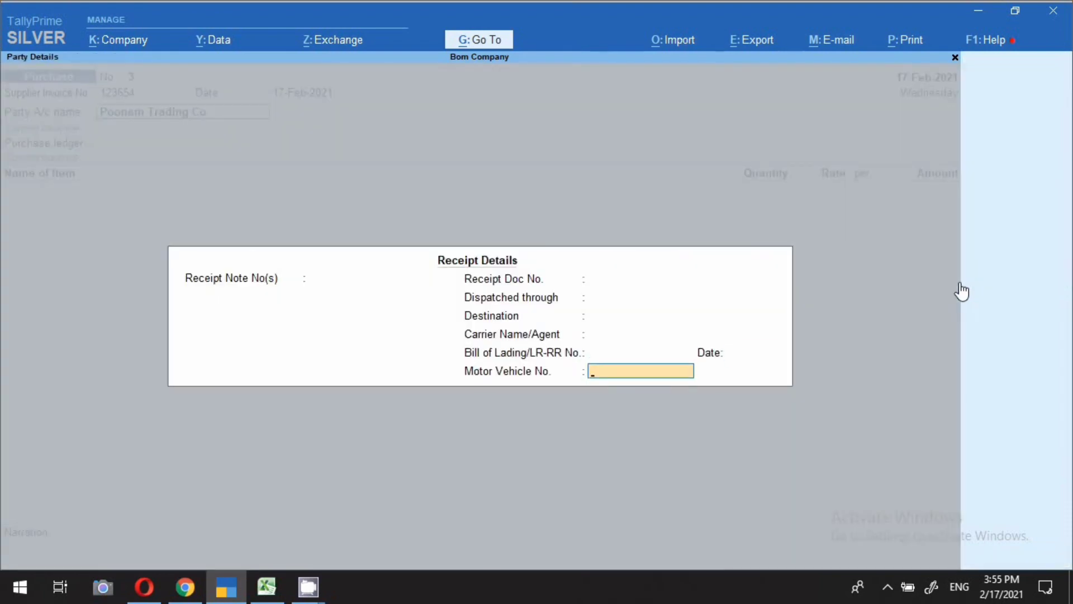
key(Return)
key(Return)
key(Return)
key(Return)
key(Return)
key(Return)
key(Return)
key(Return)
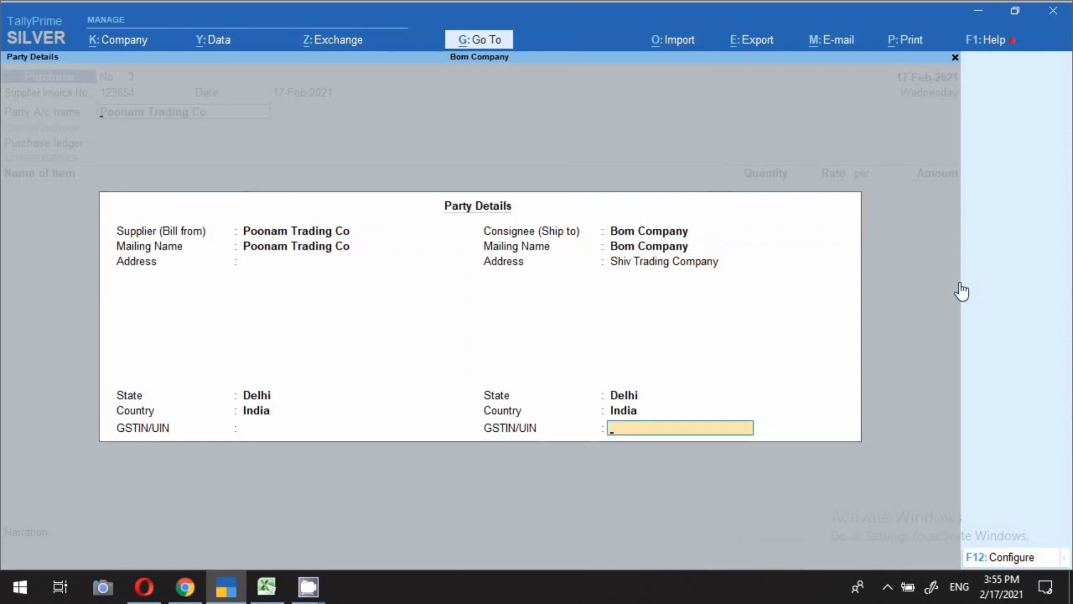
key(Return)
key(Return)
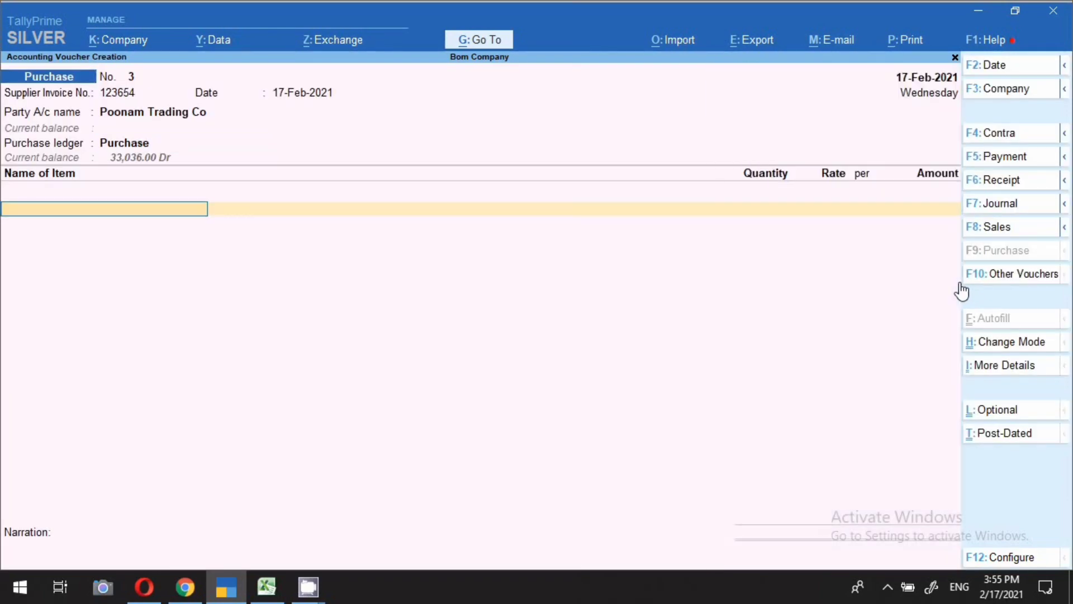
Step: Add the stock item Bearing Assembly to the purchase voucher with quantity 1 pcs at a rate of 100
text(Be)
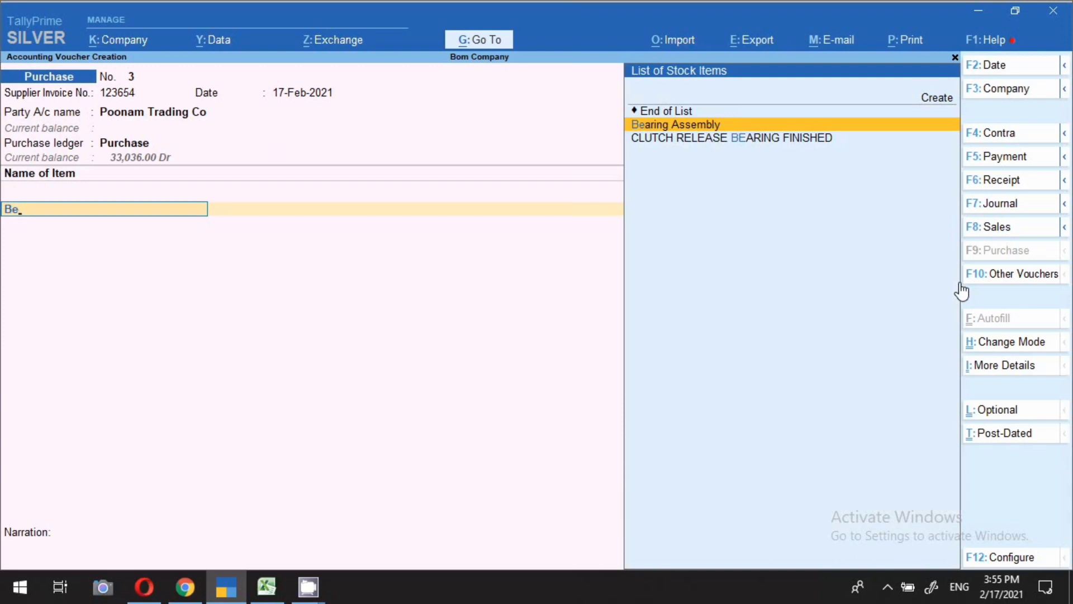
key(Return)
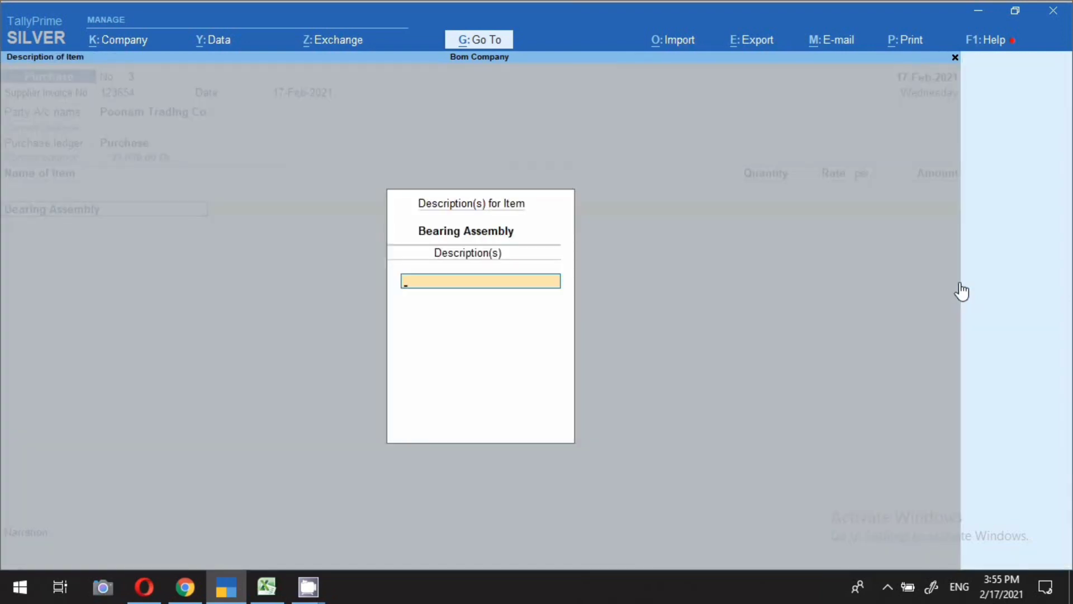
key(Return)
text(1)
key(Return)
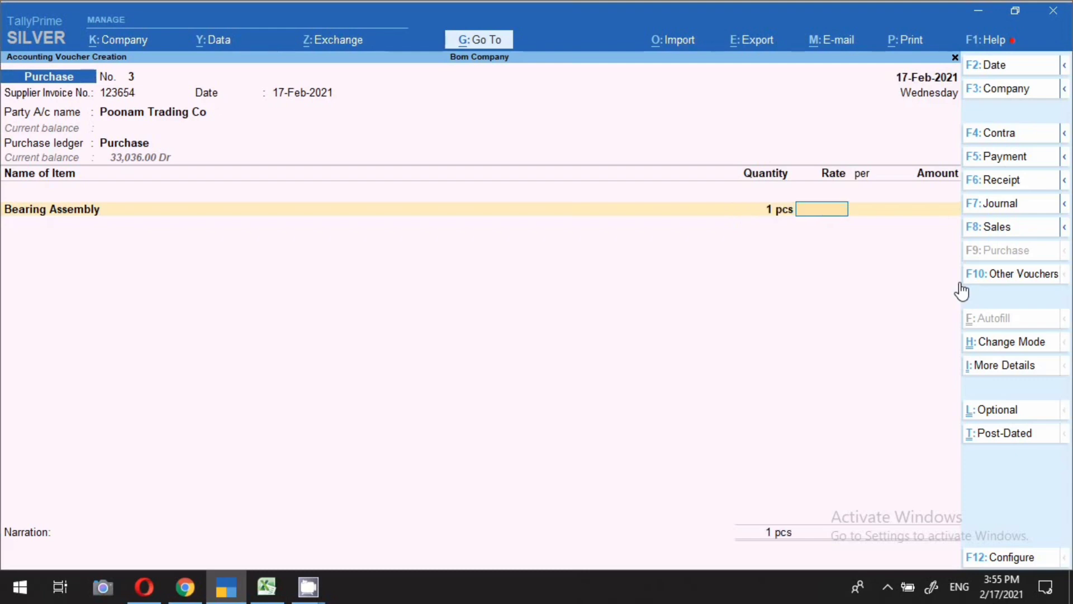
text(100)
key(Return)
key(Return)
key(Return)
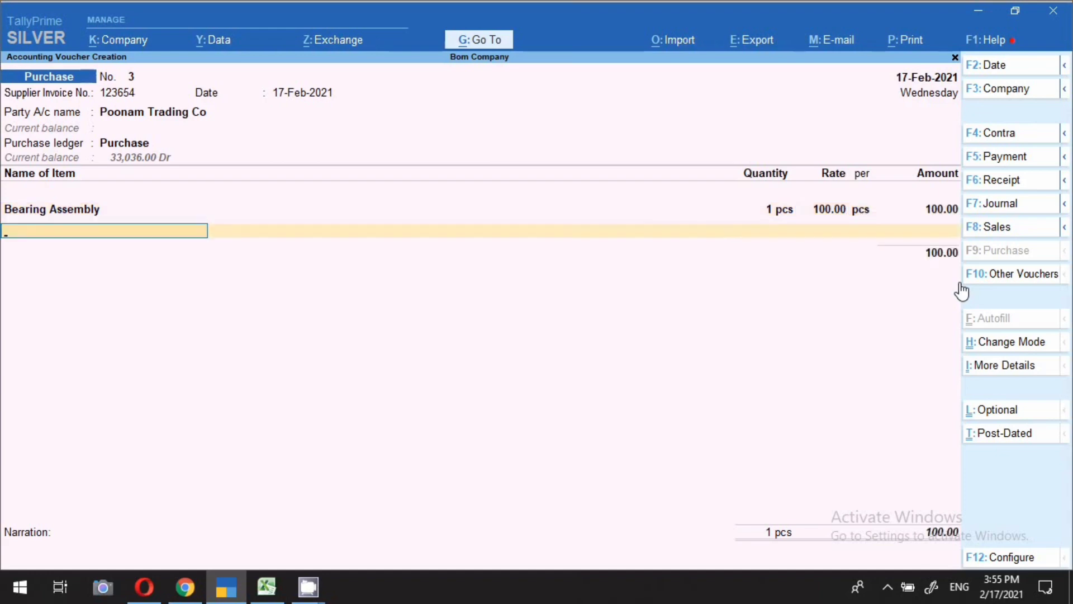
Step: Add CLUTCH RELEASE BEARING FINISHED as the second item with quantity 12 pcs at a rate of 700, and end the item list
text(B)
key(Down)
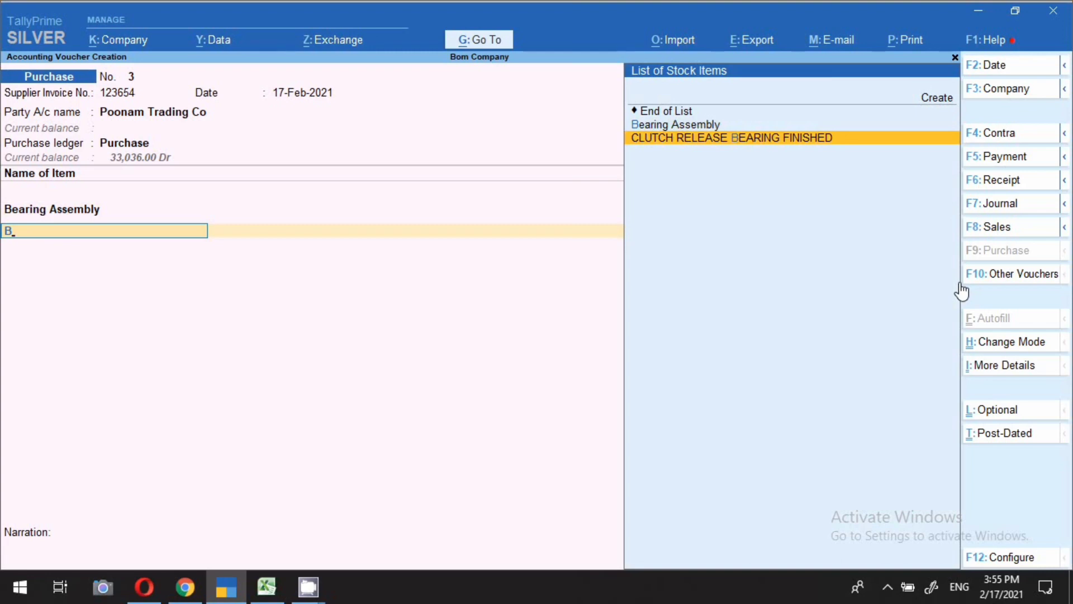
key(Return)
key(Return)
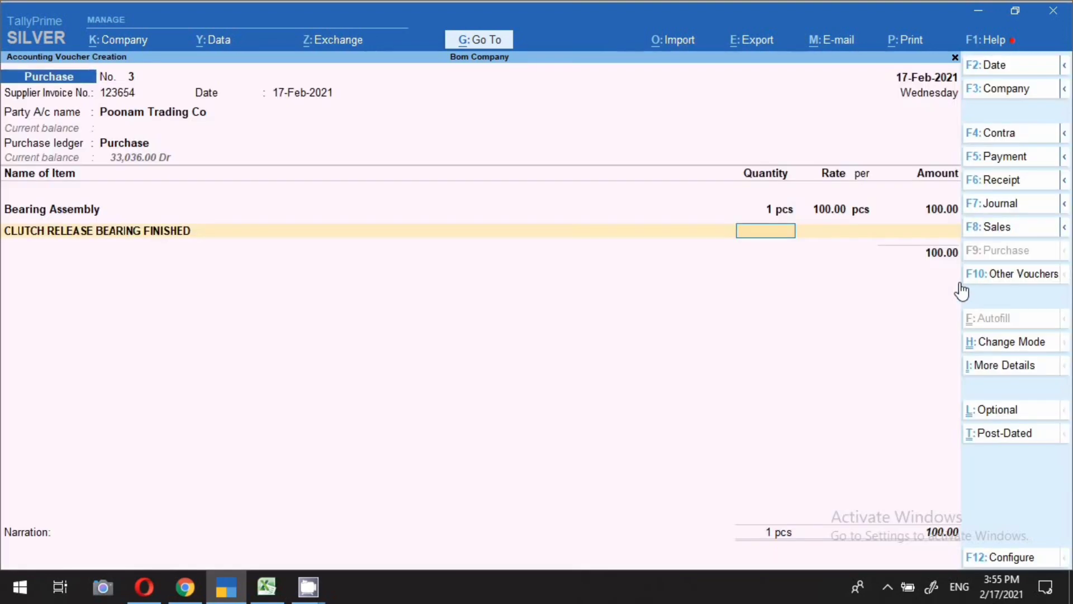
text(12)
key(Return)
text(700)
key(Return)
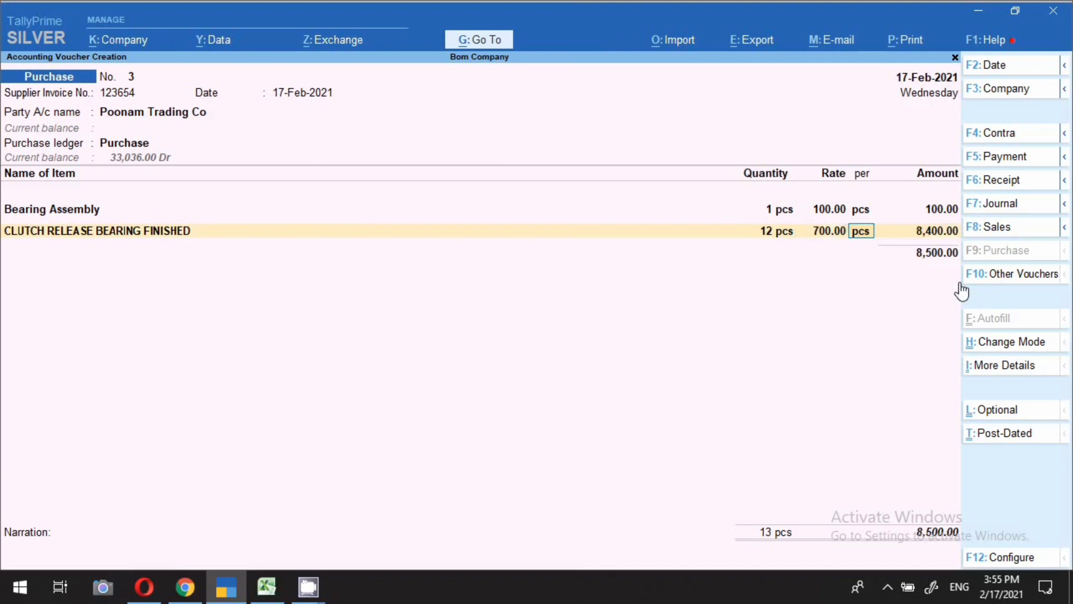
key(Return)
key(Return)
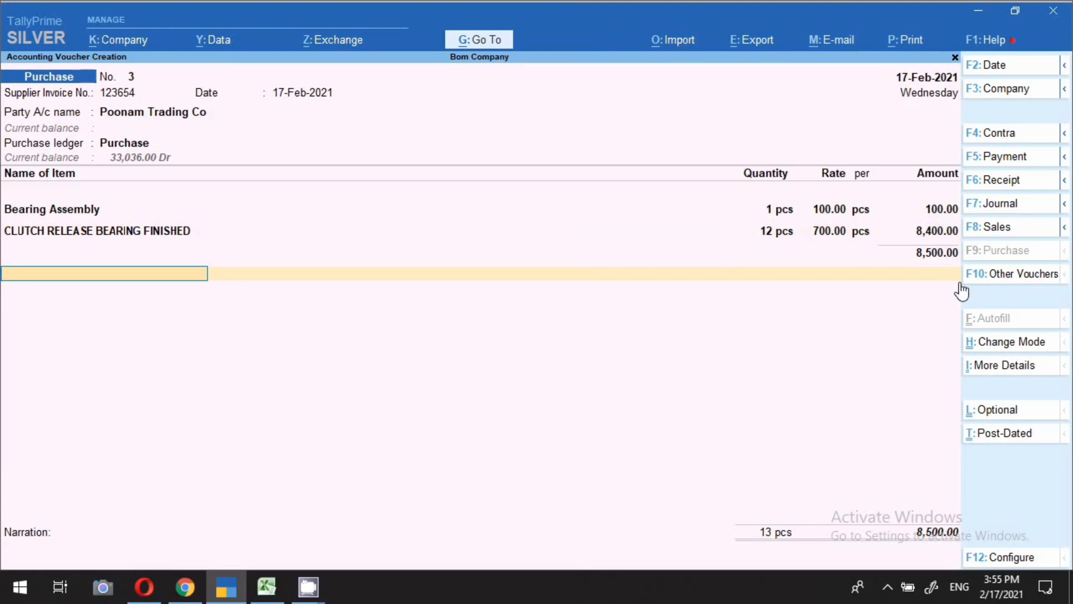
Step: Add the Cgst and Sgst tax ledgers below the items, accepting their calculated amounts
text(Cgs)
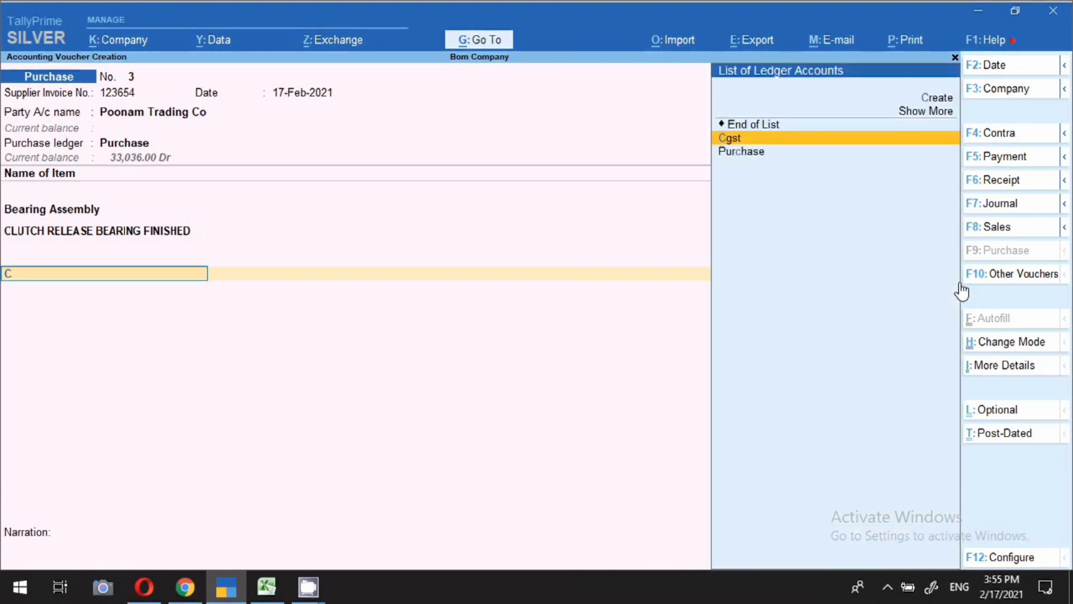
key(Return)
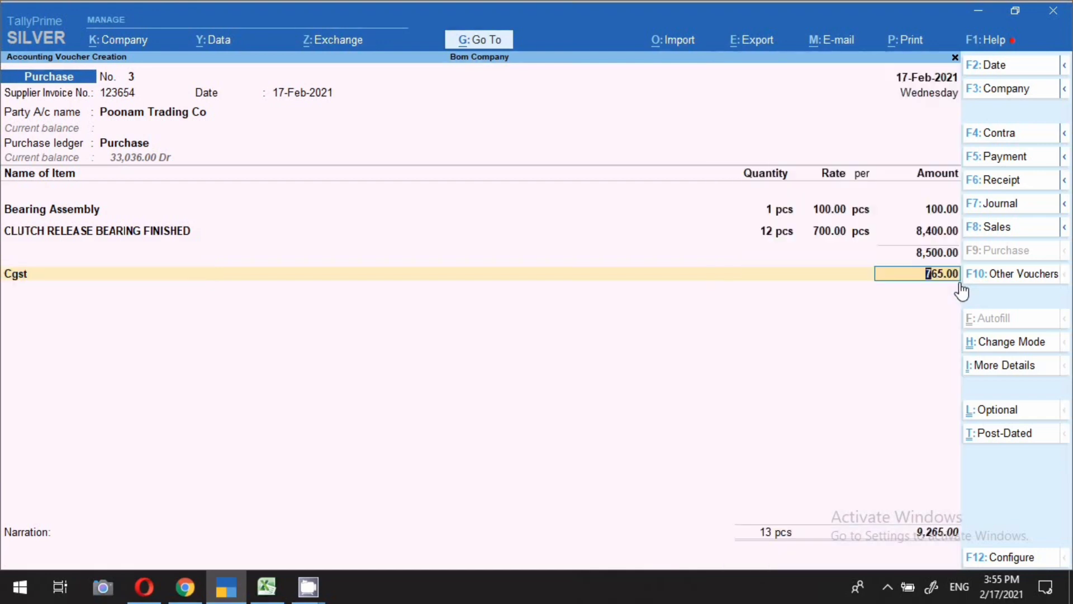
key(Return)
text(Sgs)
key(Return)
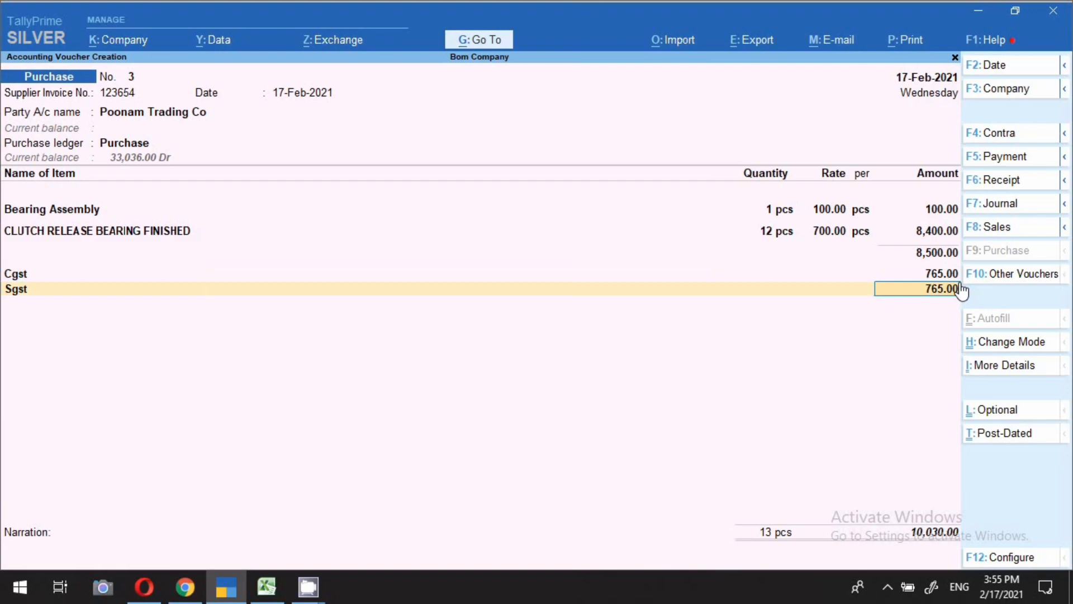
key(Return)
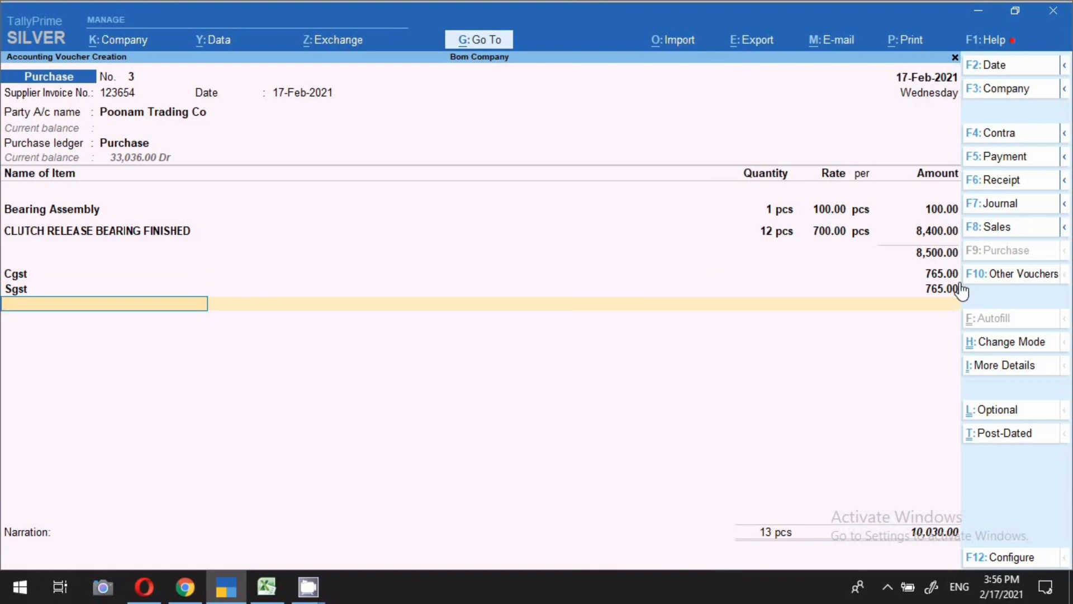
Step: Preview the current voucher's printed invoice, zoom in on how the goods are described, and return to the print settings
click(905, 45)
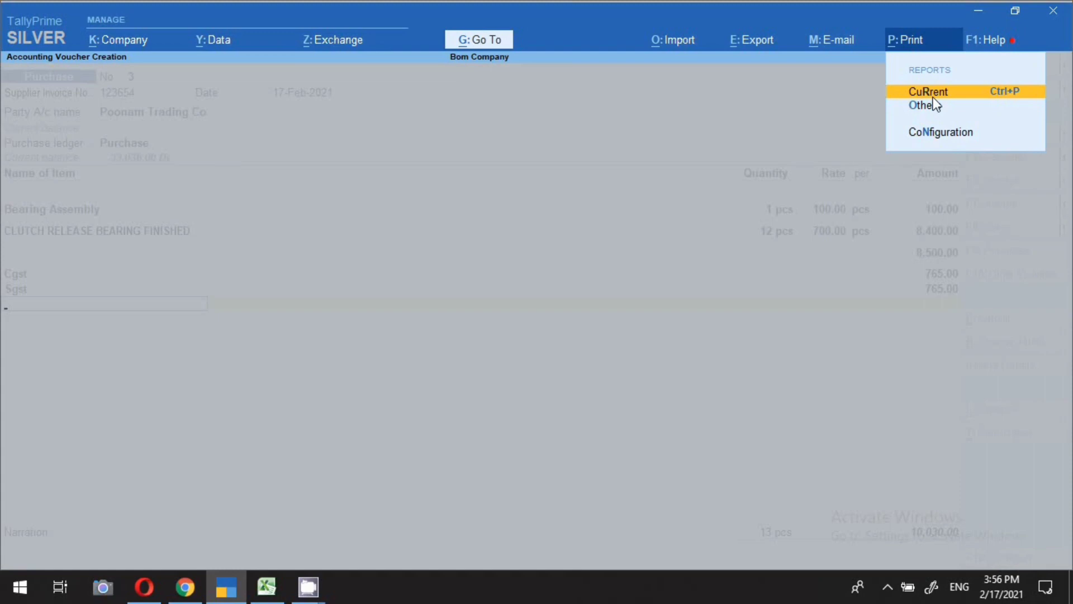
click(918, 91)
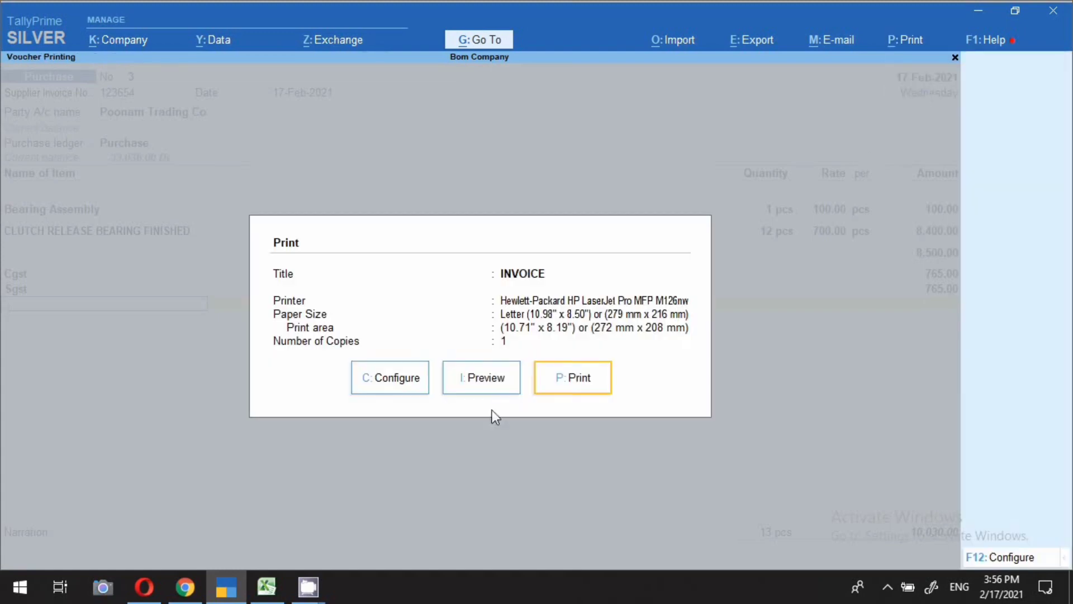
click(487, 386)
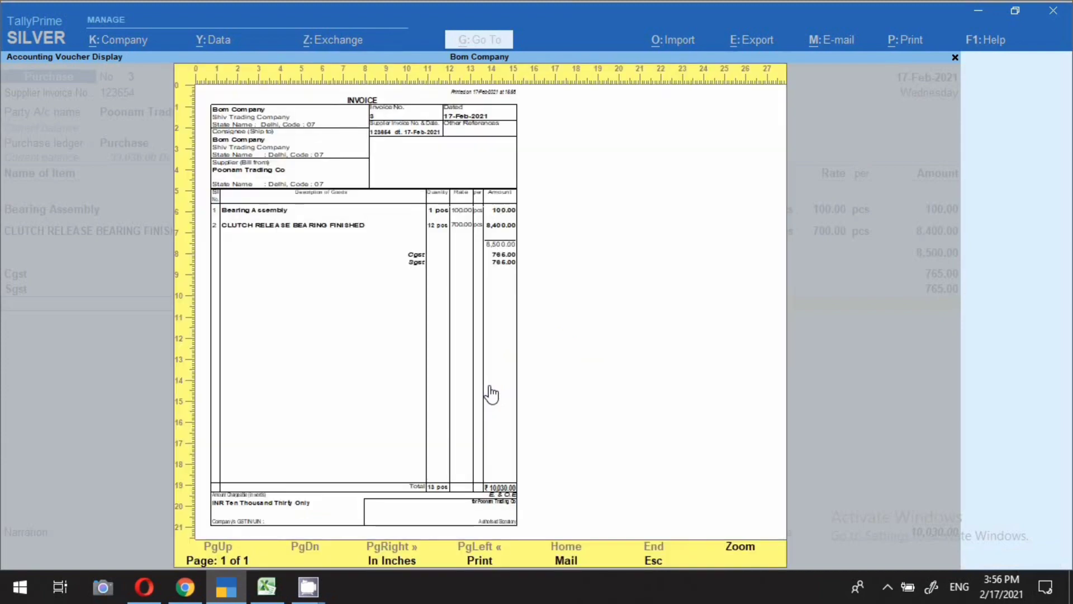
click(490, 394)
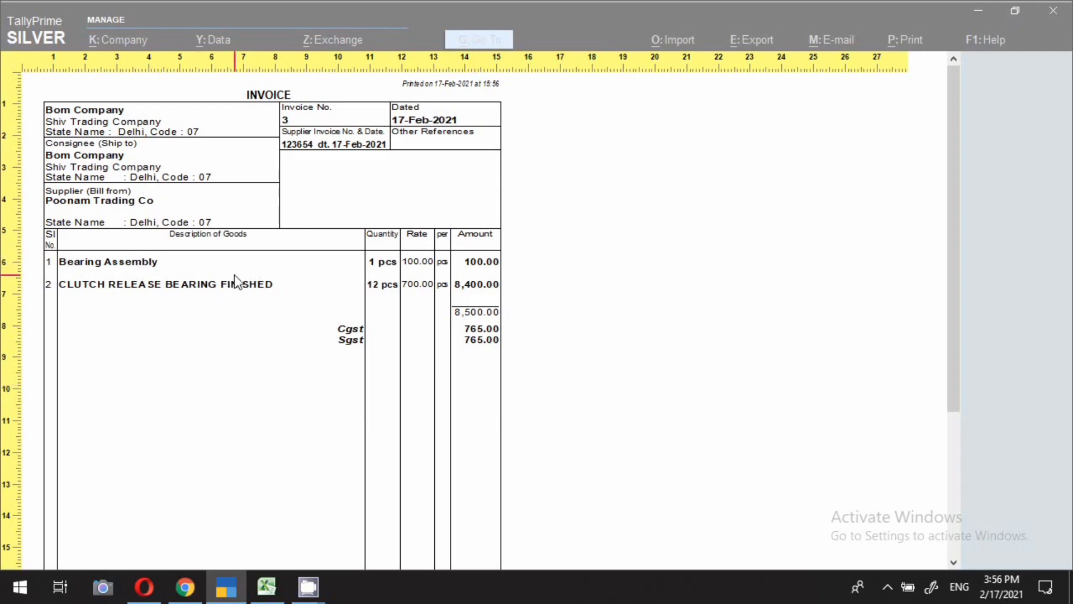
key(alt+z)
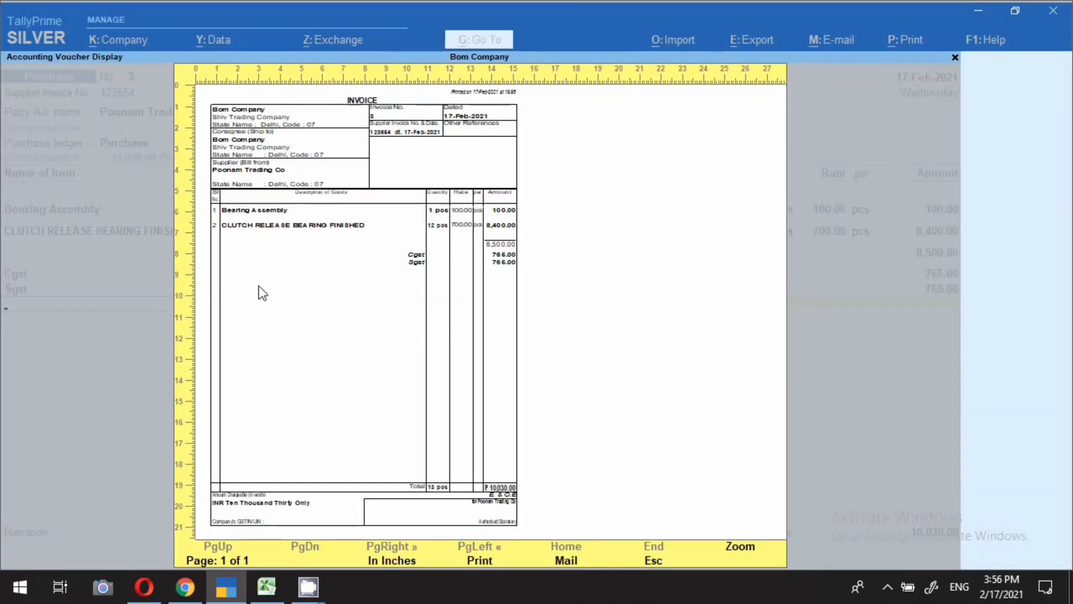
key(Escape)
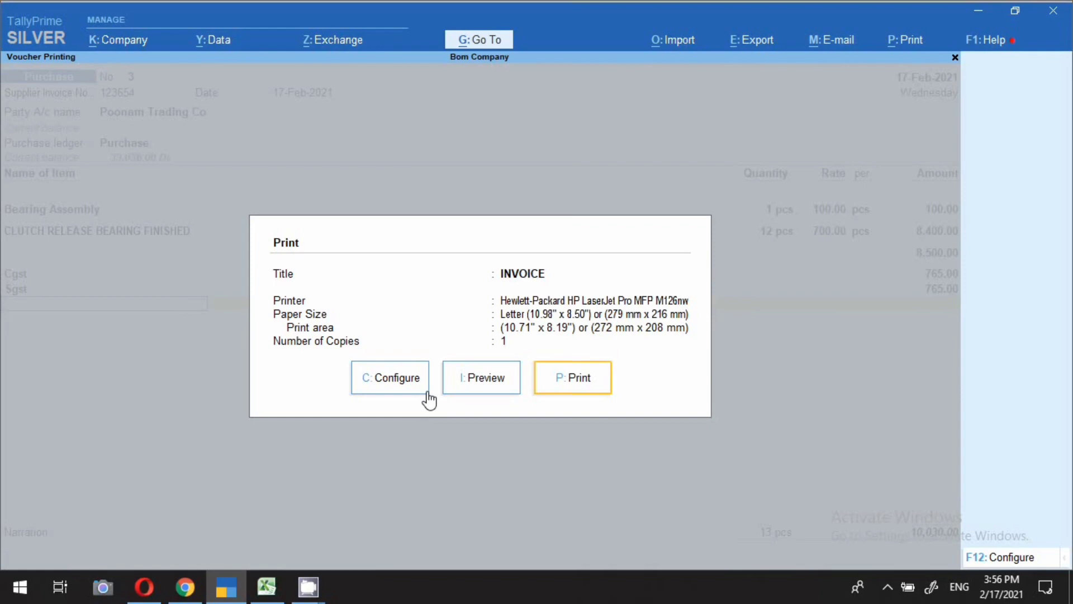
Step: Set the display name for stock items to Name (Alias) in the invoice's print configuration and apply it
click(408, 377)
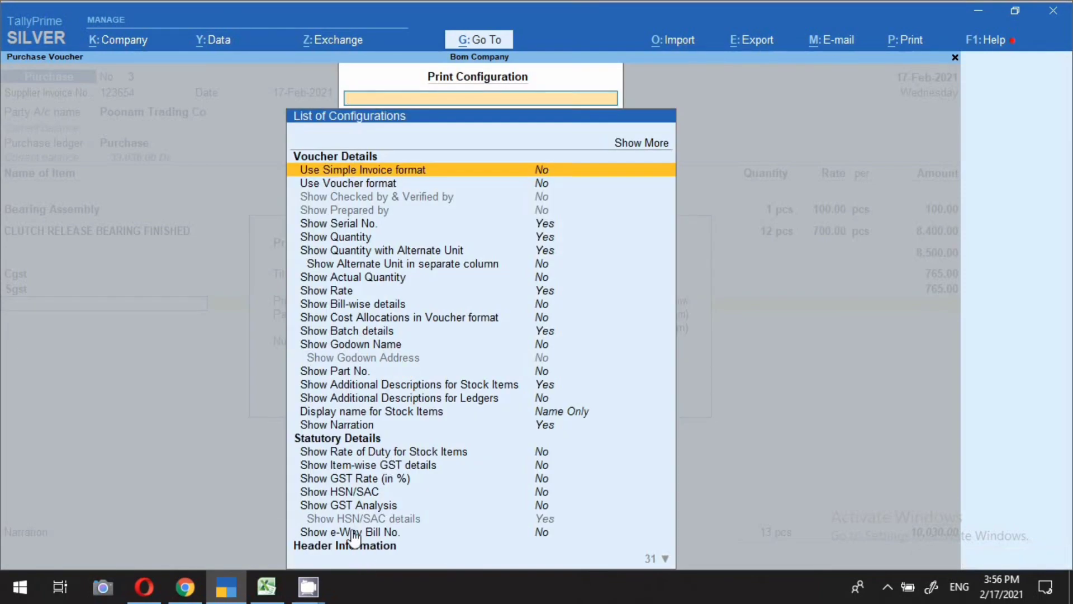
key(Down)
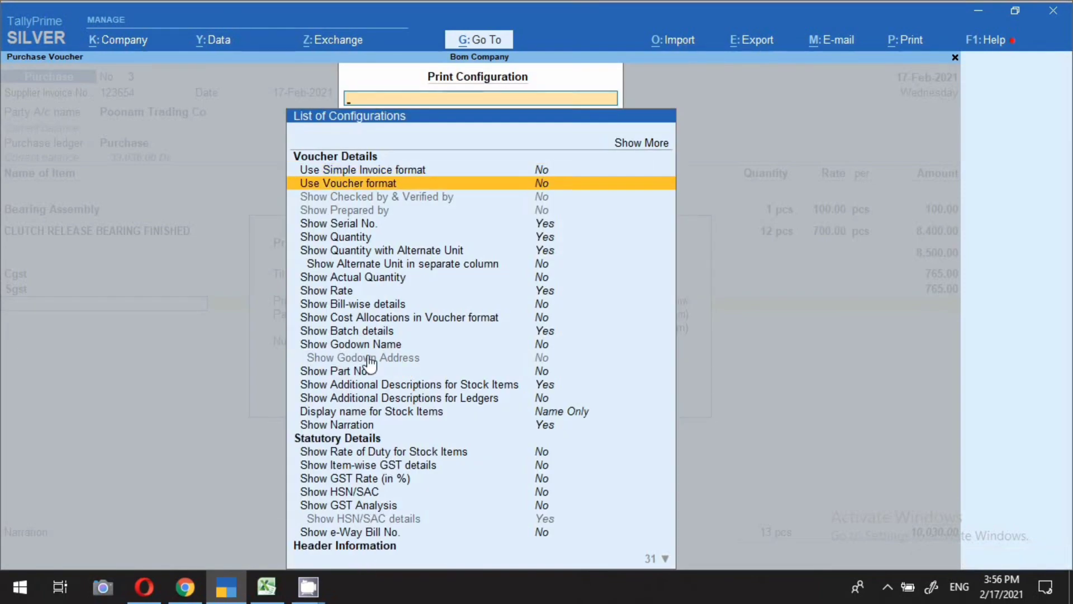
click(390, 414)
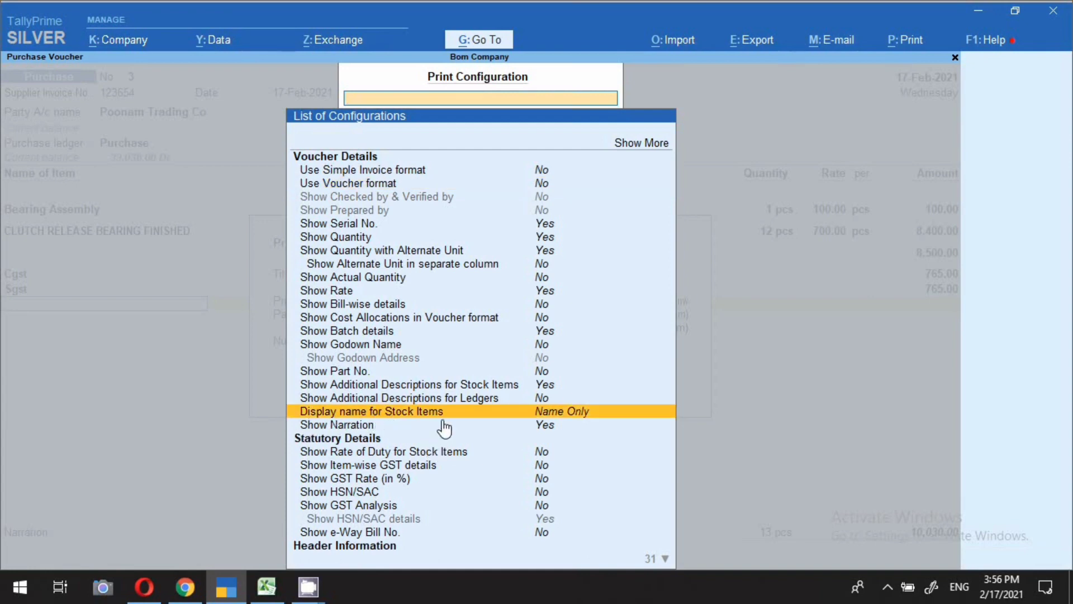
key(Return)
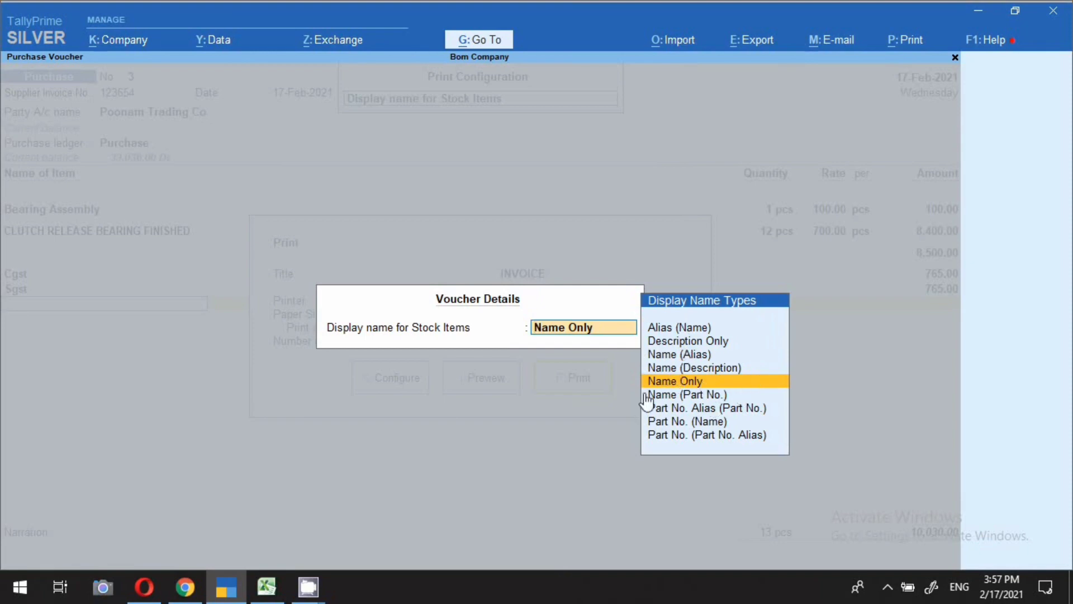
click(669, 358)
key(ctrl+a)
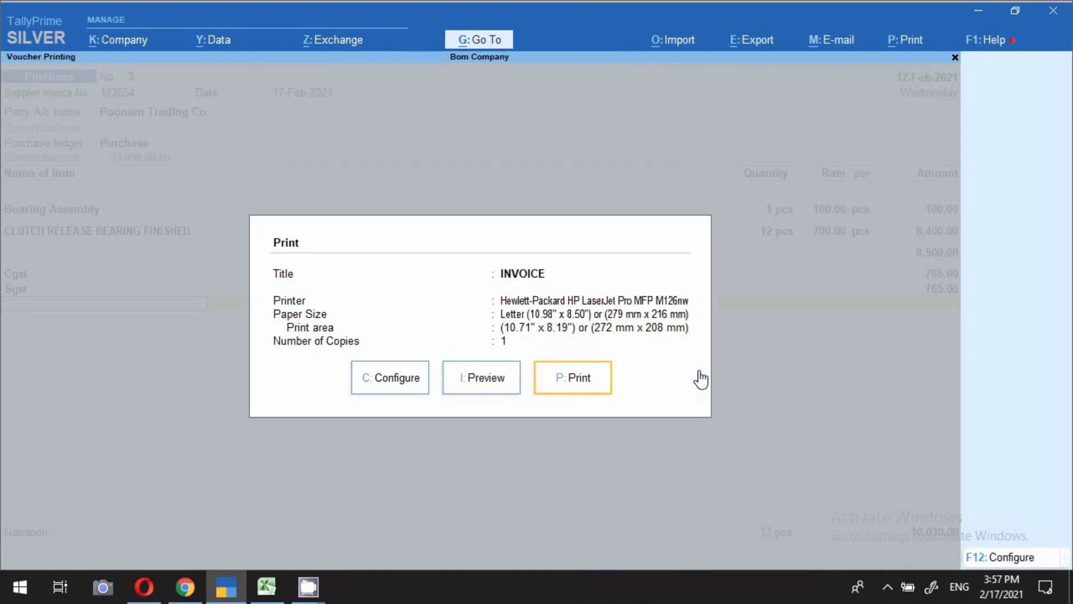
Step: Preview the invoice again, examine the item names with their aliases up close, and close the preview
click(505, 383)
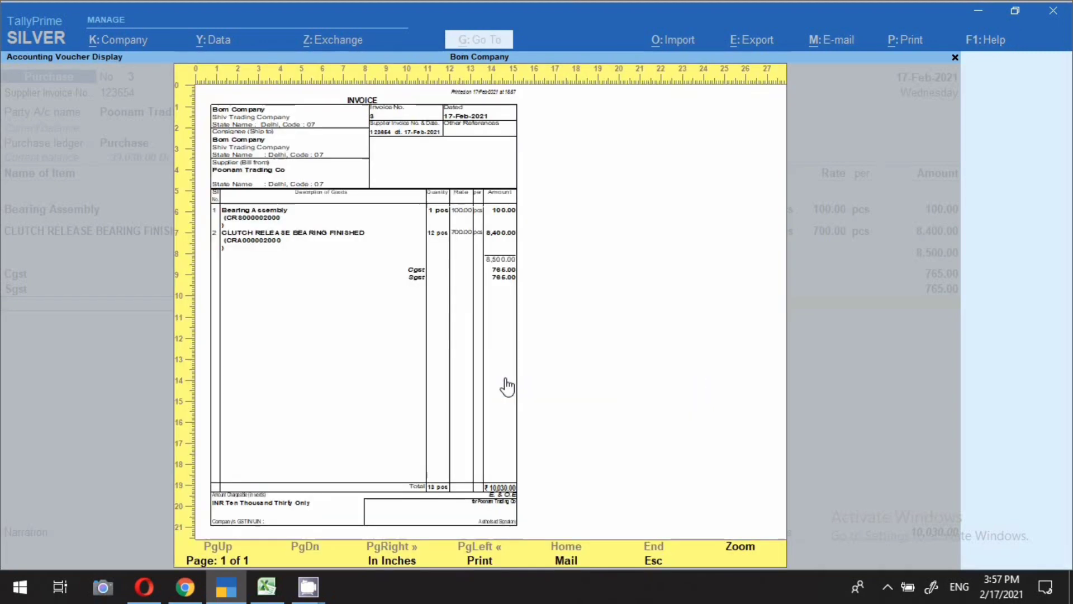
click(506, 385)
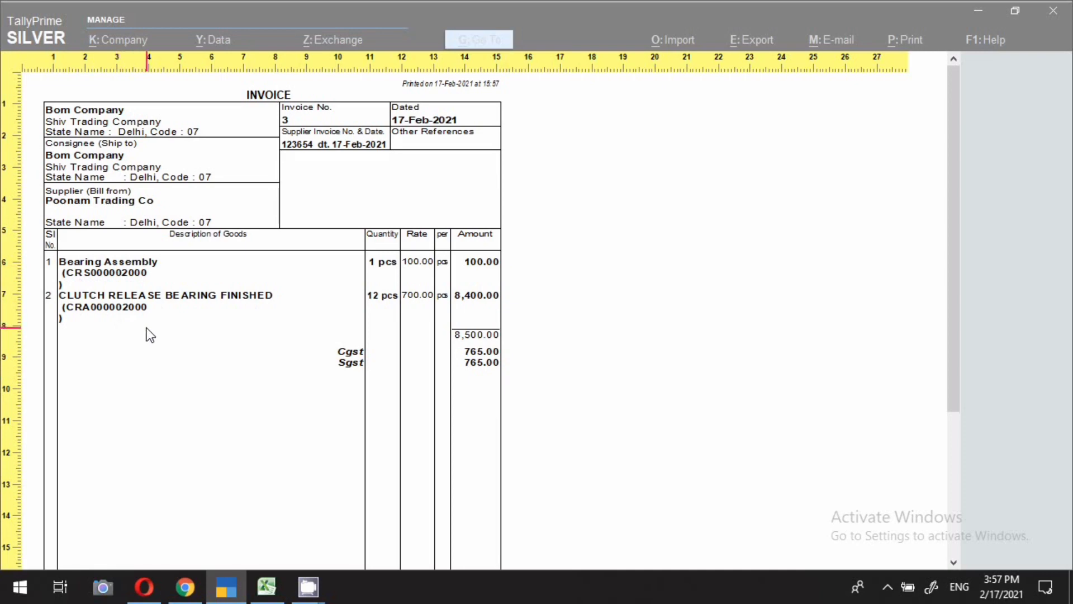
key(Escape)
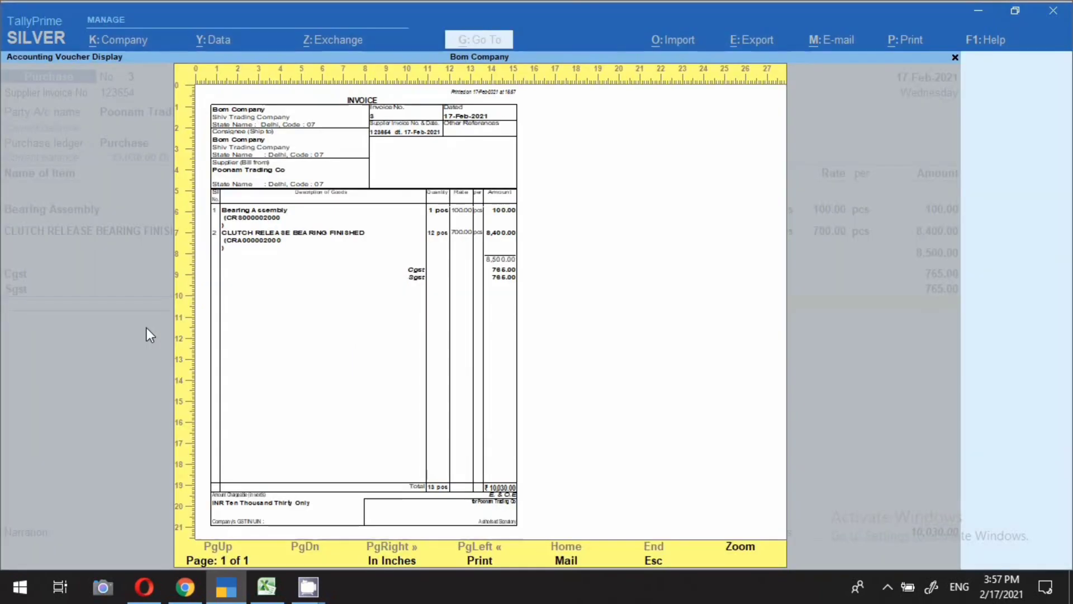
key(Escape)
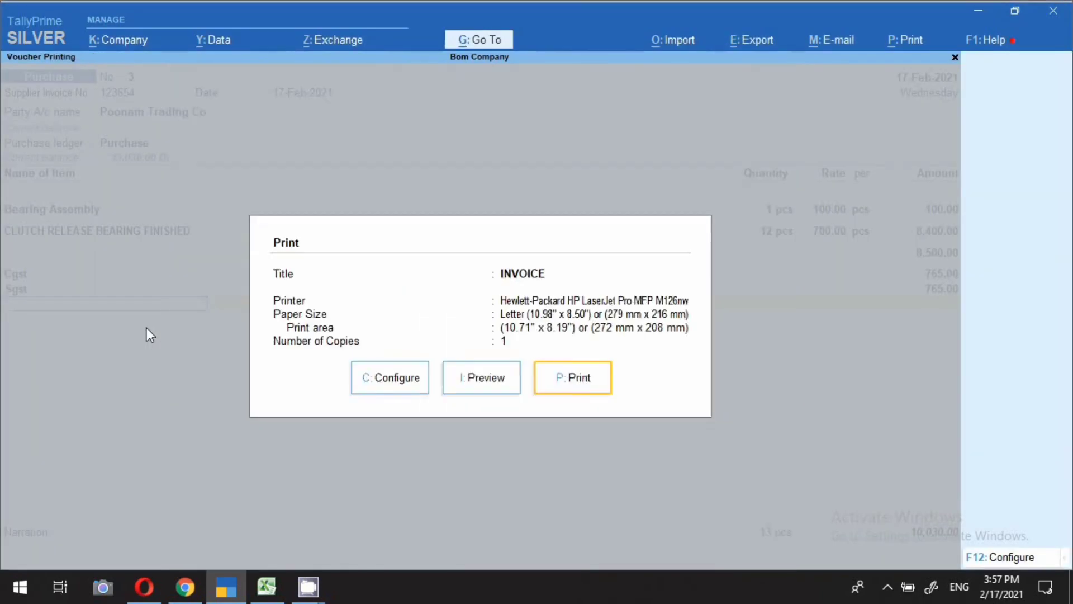
Step: Set the display name for stock items to Alias (Name) in the invoice's print configuration and apply it
click(402, 392)
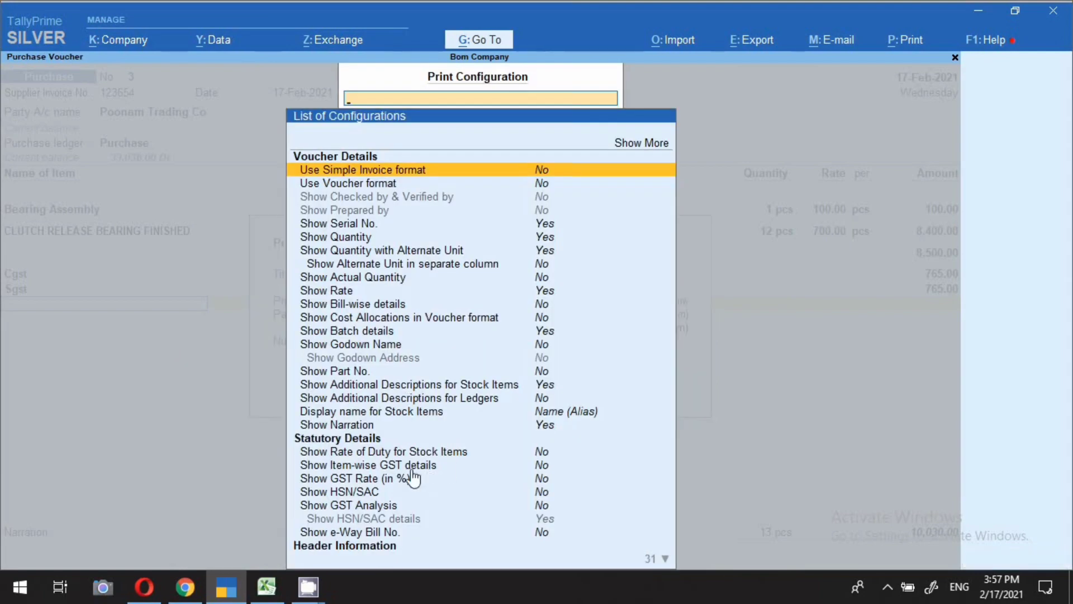
click(407, 415)
click(407, 415)
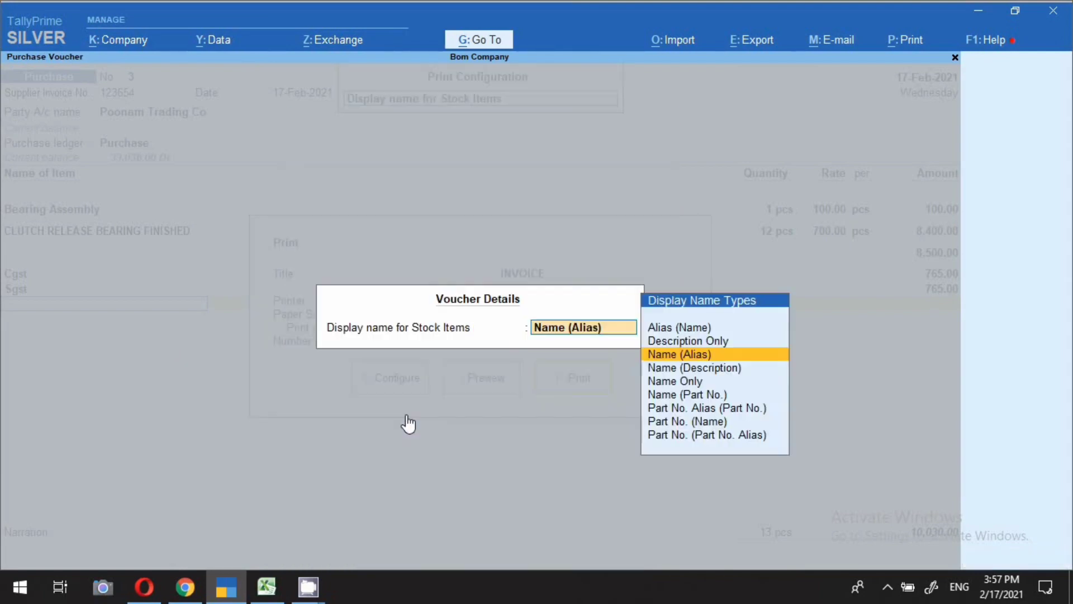
key(Up)
key(Up)
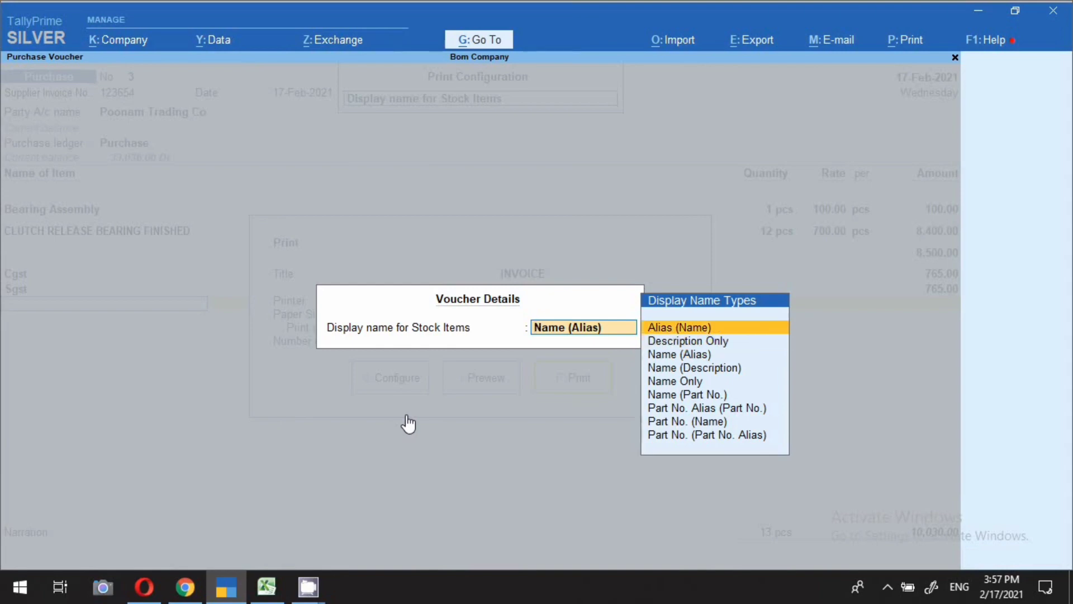
key(Return)
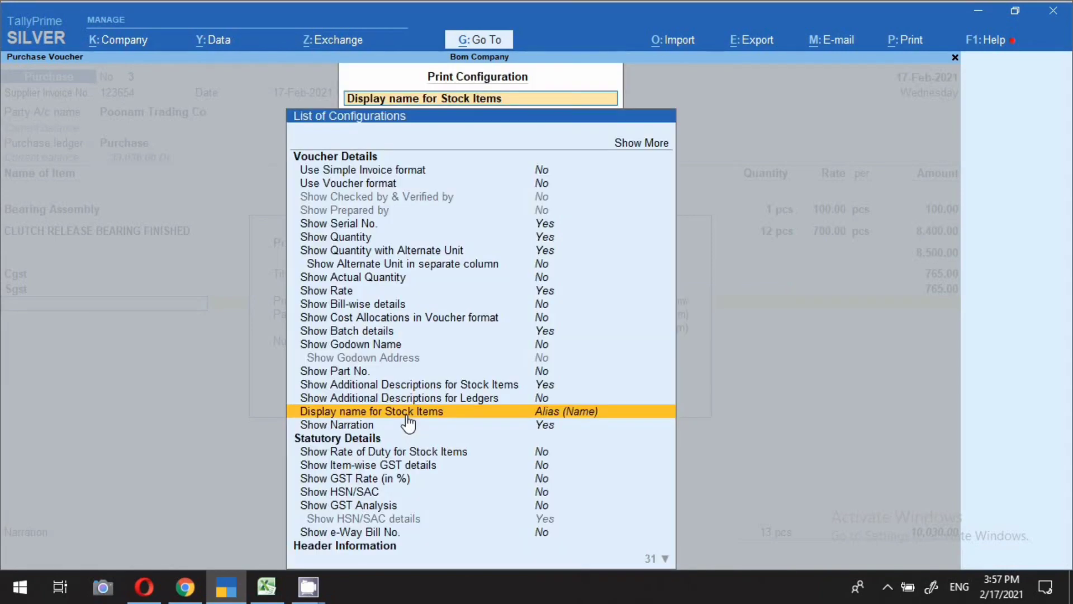
key(ctrl+a)
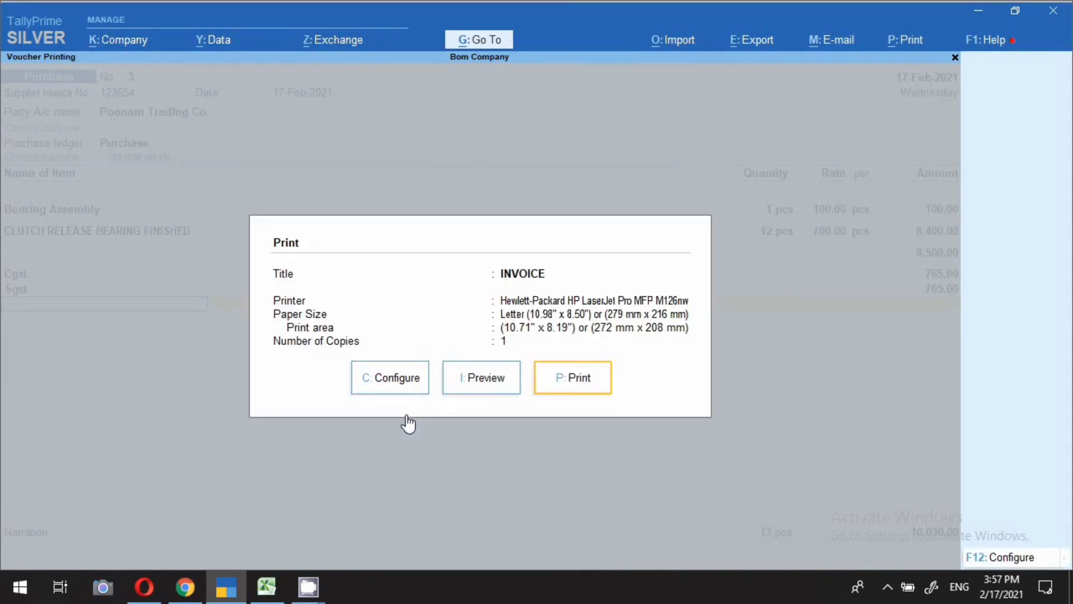
Step: Preview the invoice to examine how aliases and item names are printed, return to the voucher and save it
click(487, 385)
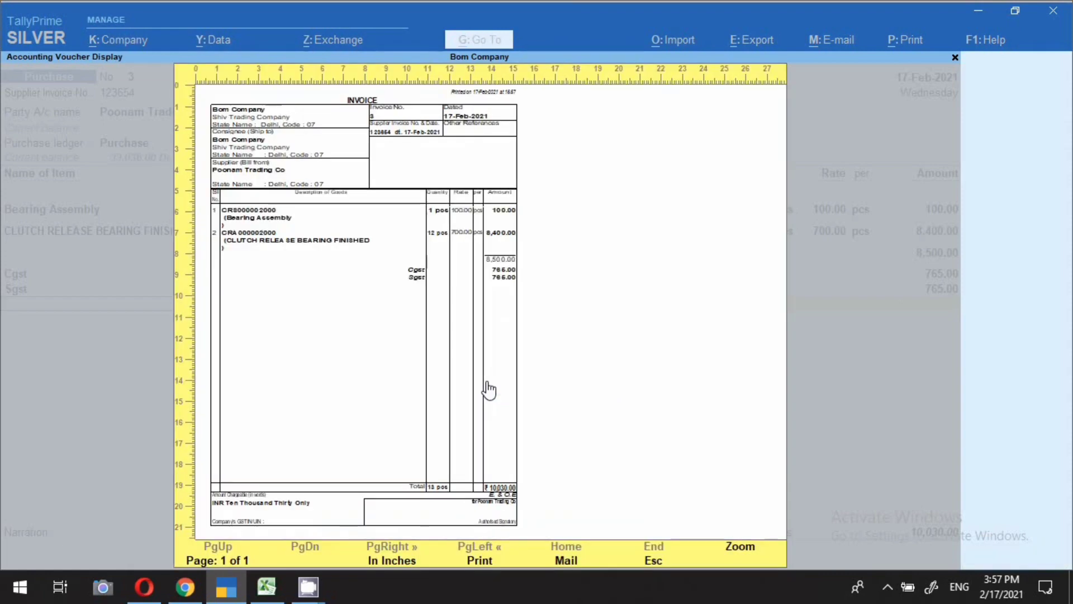
click(489, 390)
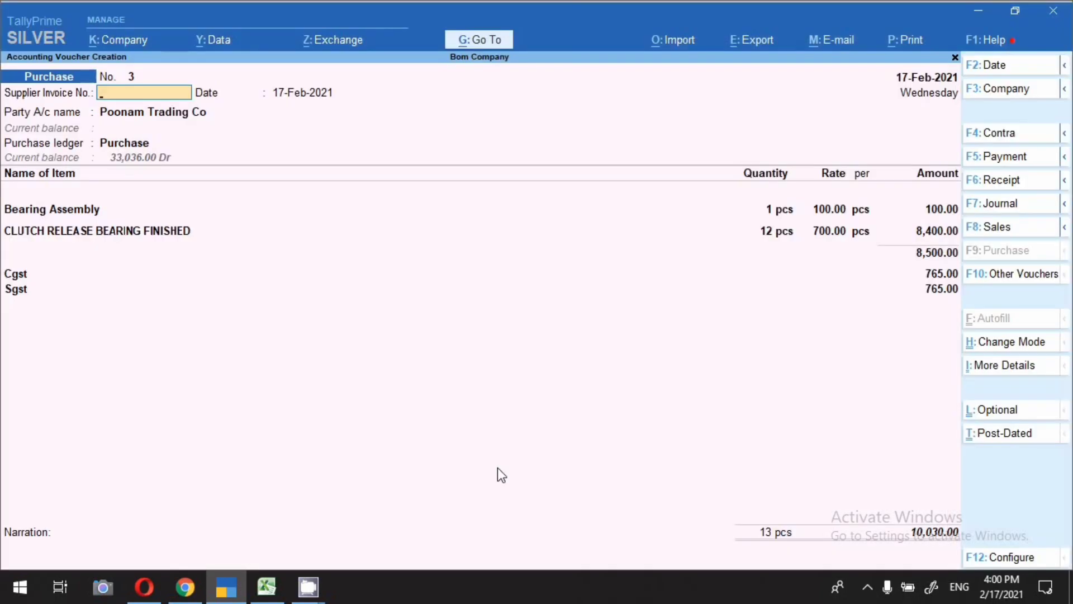
key(ctrl)
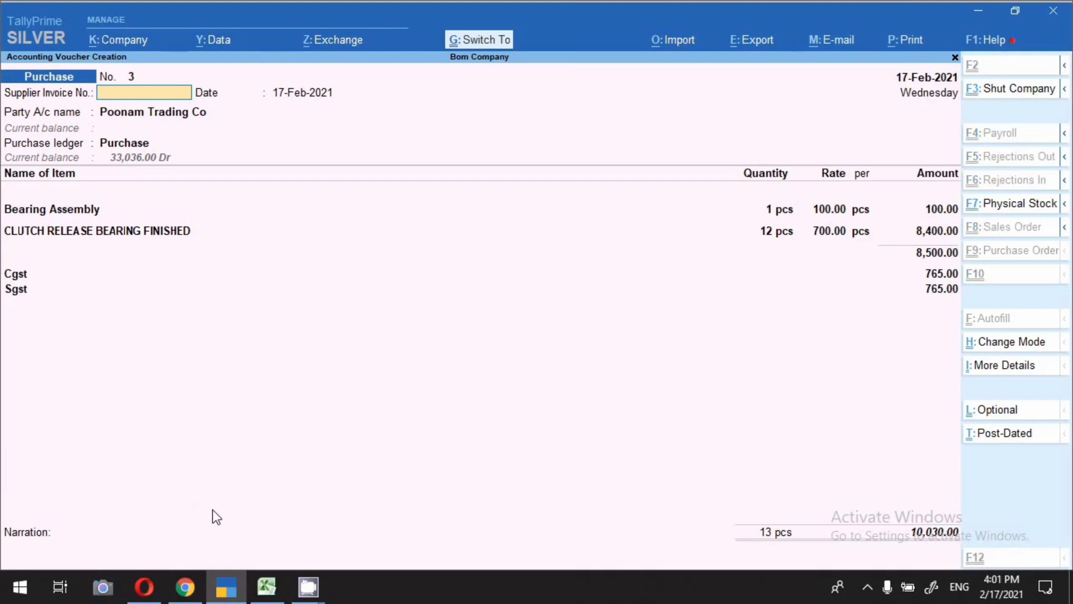
key(ctrl+a)
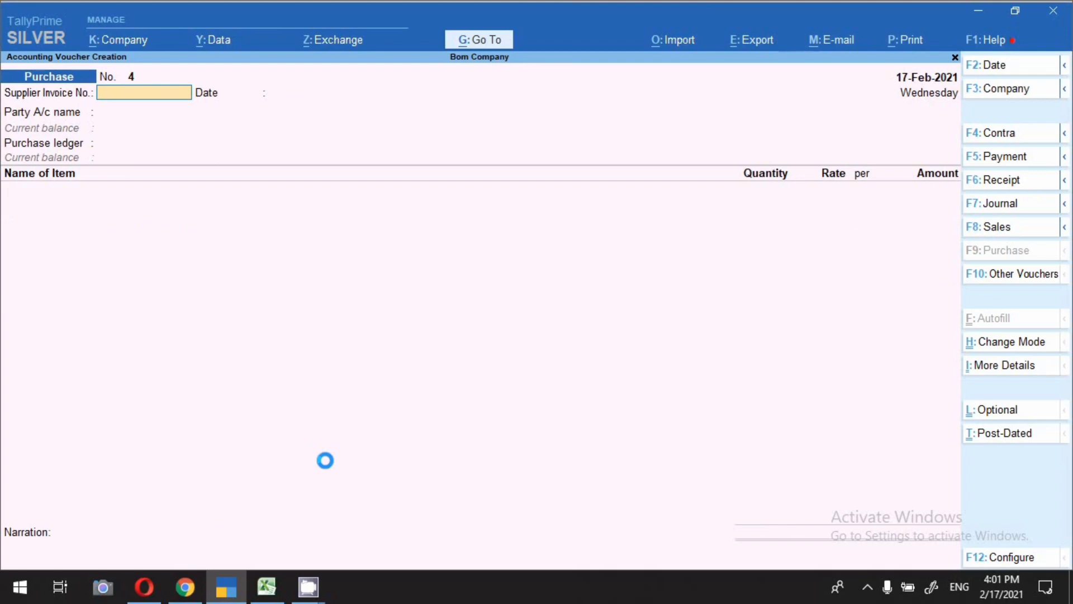
Step: Date the new purchase voucher the 17th and enter supplier invoice number 1, accepting the proposed invoice date
key(F2)
text(17)
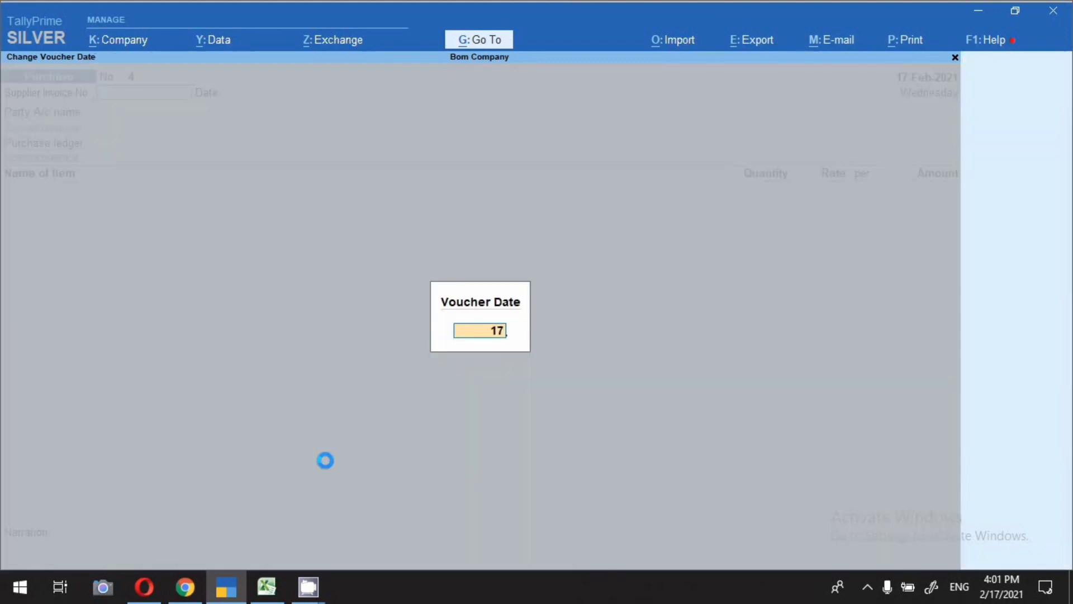
key(Return)
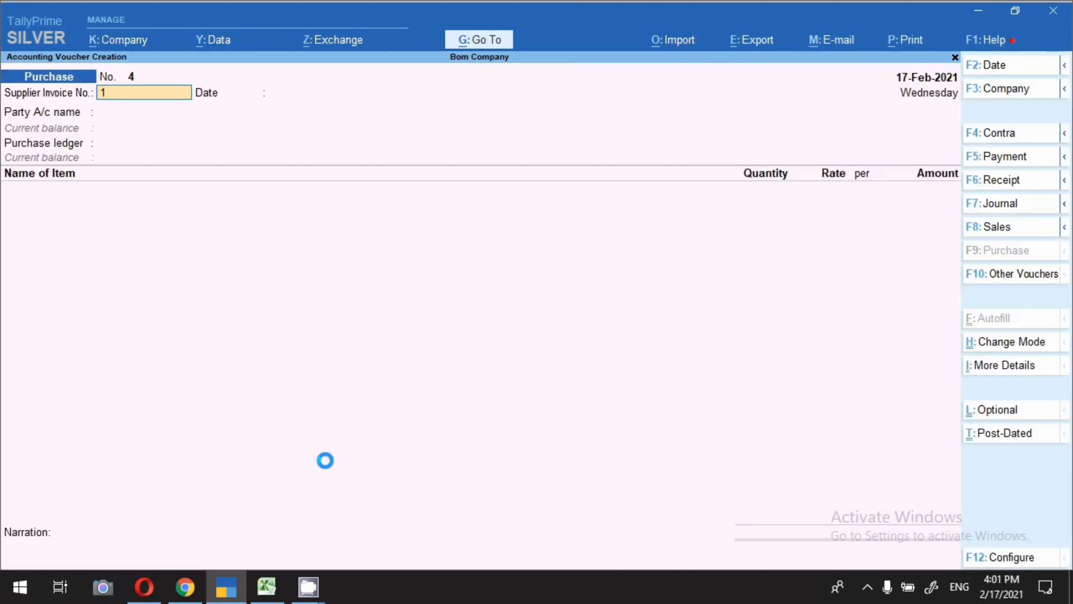
text(1)
key(Return)
key(Return)
Step: Choose Poonam Trading Co as the party, accept its receipt and party details unchanged, and use the Purchase ledger
key(Down)
key(Down)
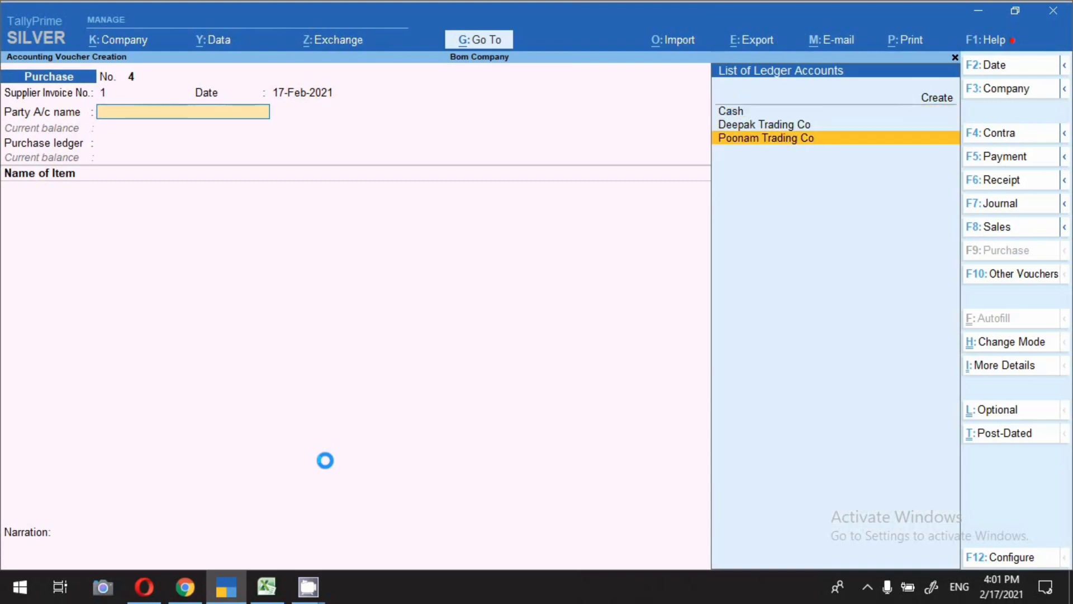
key(Return)
key(Return)
key(Return)
key(Return)
key(Return)
key(Return)
key(Return)
key(Return)
key(Return)
key(Return)
key(Return)
key(Return)
key(Return)
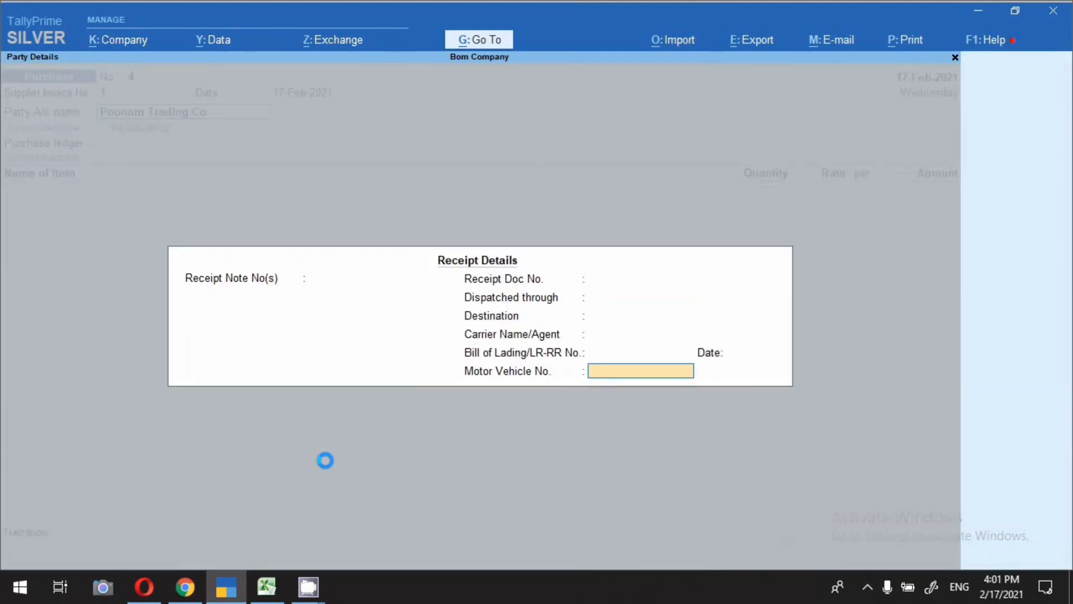
key(Return)
key(Return)
key(Return)
key(Return)
key(Return)
key(Return)
key(Return)
key(Return)
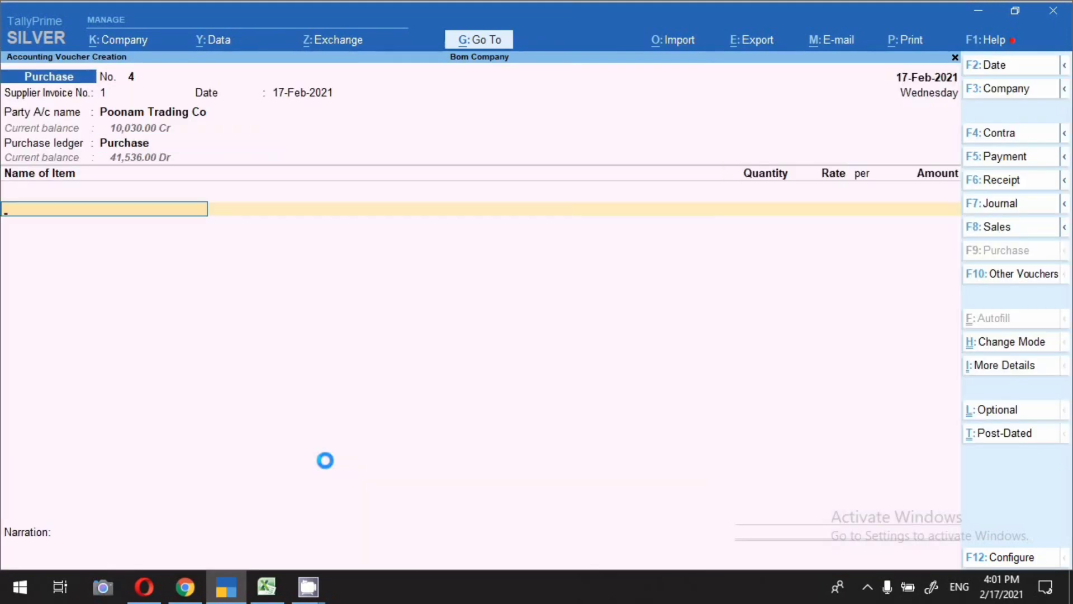
Step: Add the Electrical Winch by its alias 8425, with a quantity of 12 pcs at a rate of 1,500
text(84)
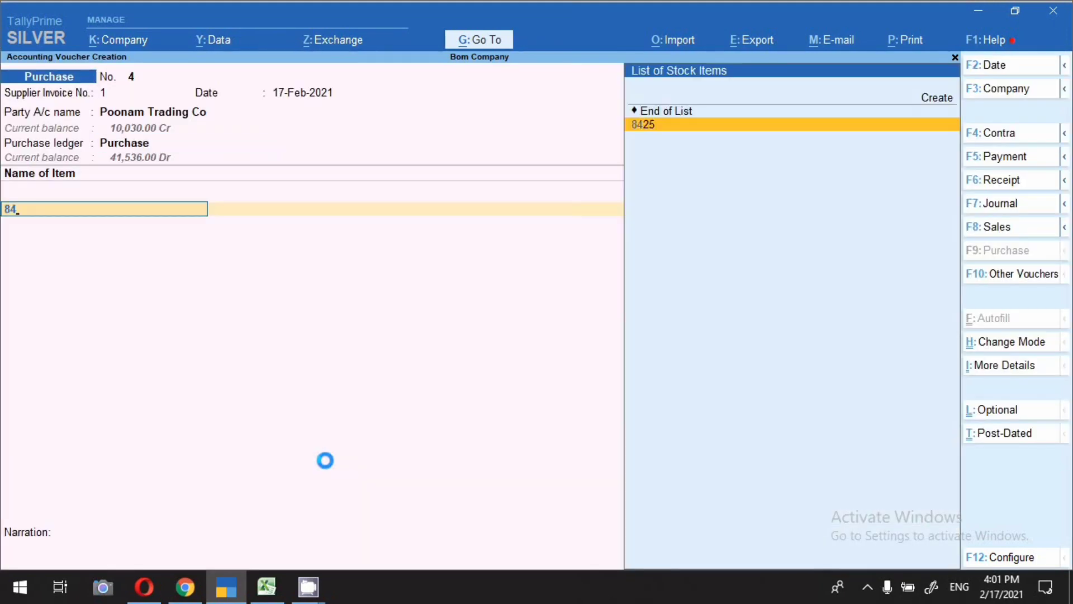
key(Return)
key(Return)
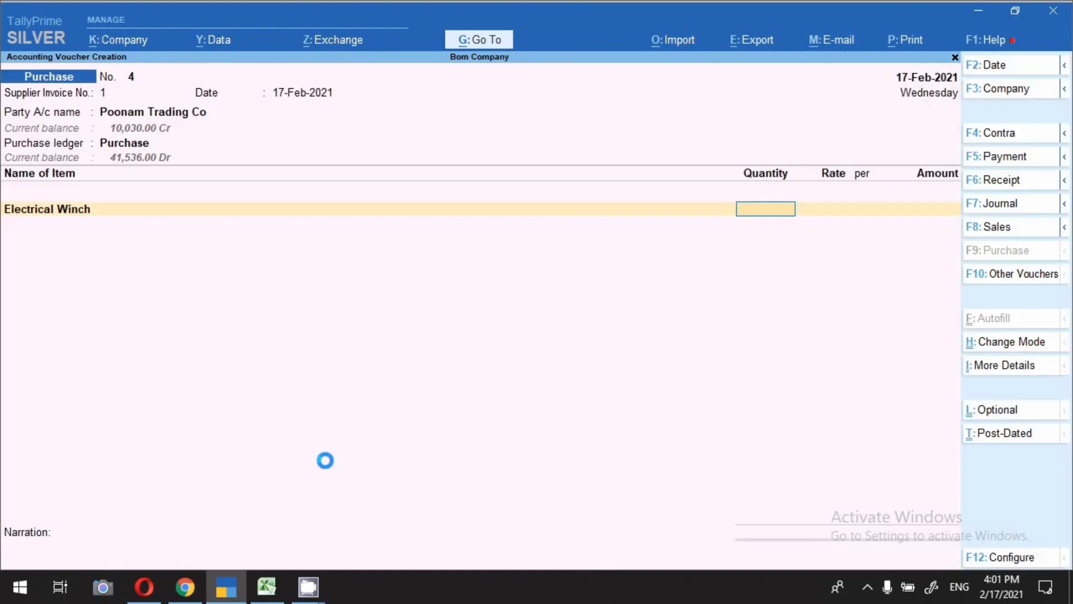
text(12)
key(Return)
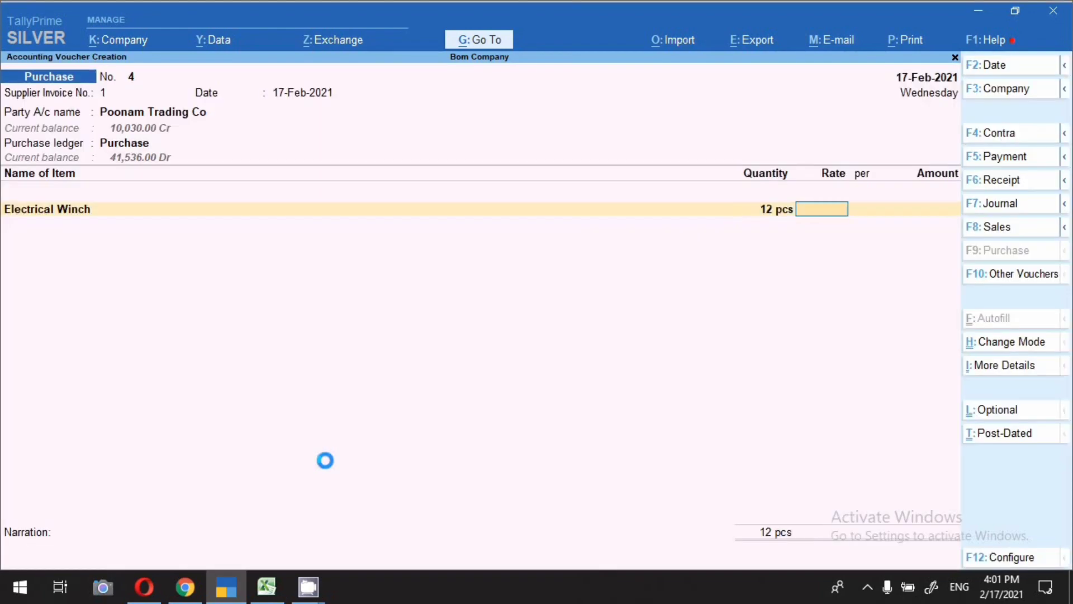
text(1500)
key(Return)
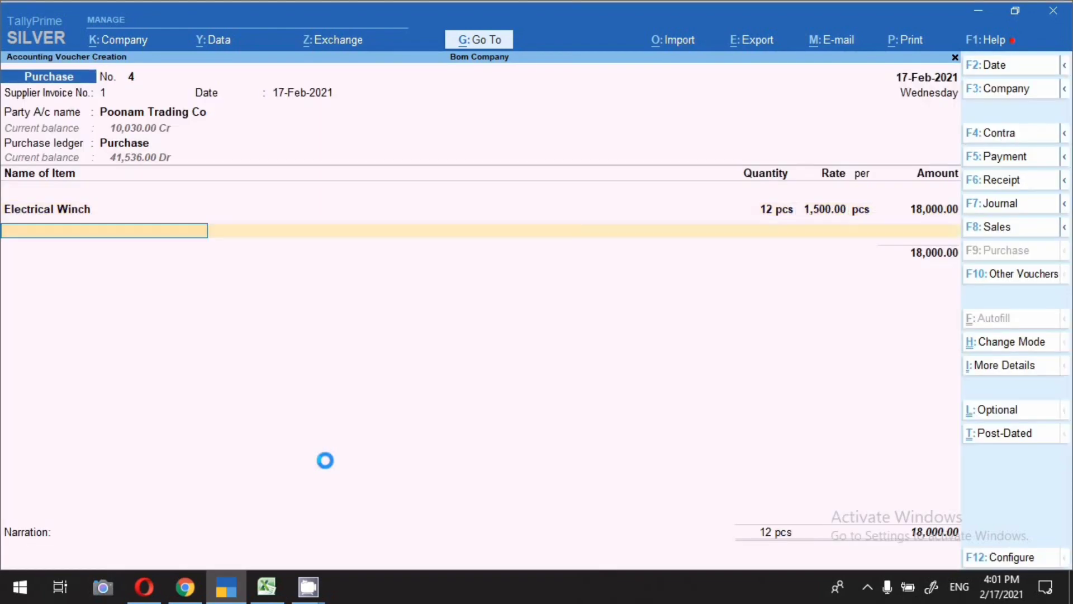
Step: End the item list and add the Cgst and Sgst ledgers with their calculated amounts
key(Return)
text(Cgst)
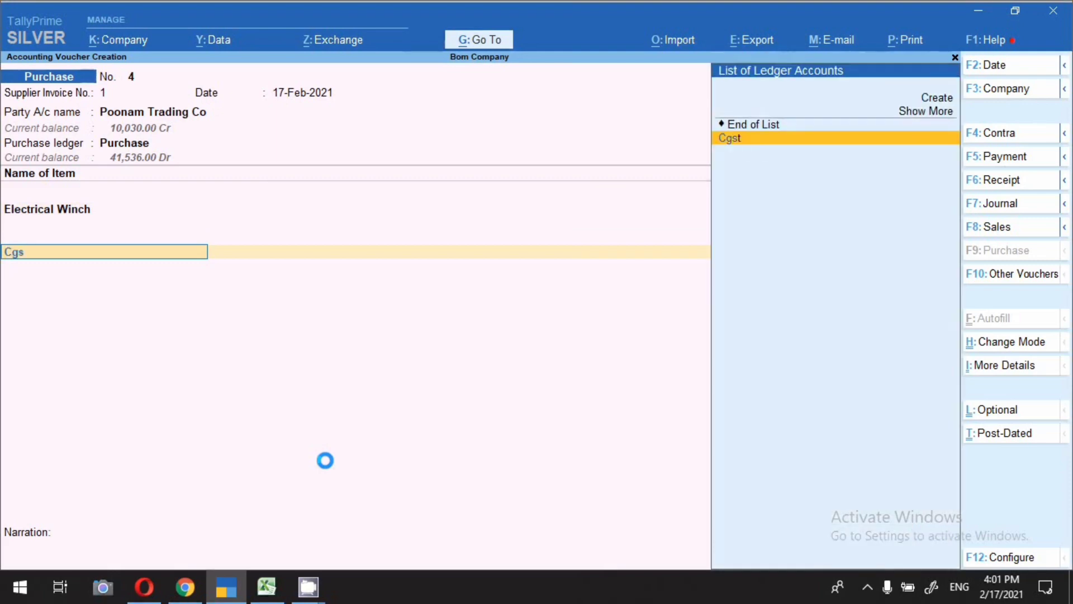
key(Return)
key(Return)
text(Sg)
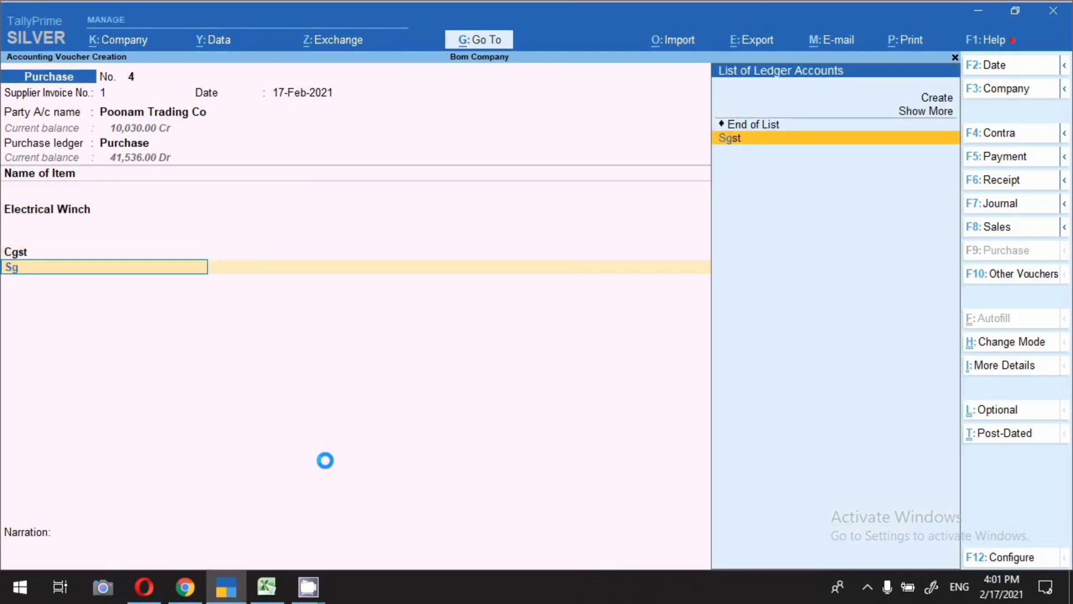
key(Return)
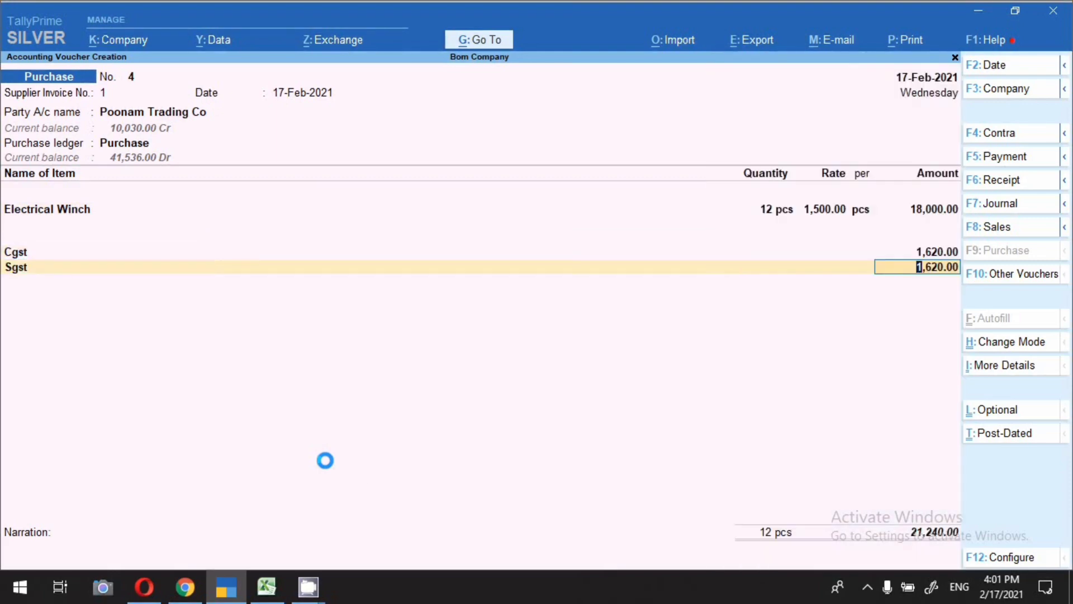
Step: Preview the Electrical Winch voucher's printed invoice, zoom in on the goods description, and return to the print settings
click(922, 44)
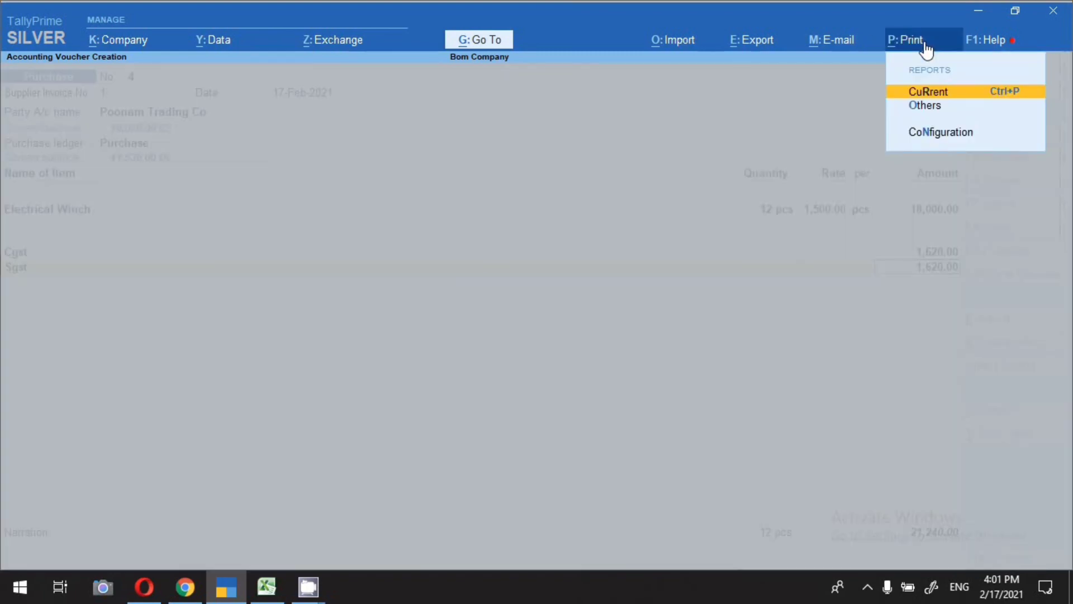
click(927, 91)
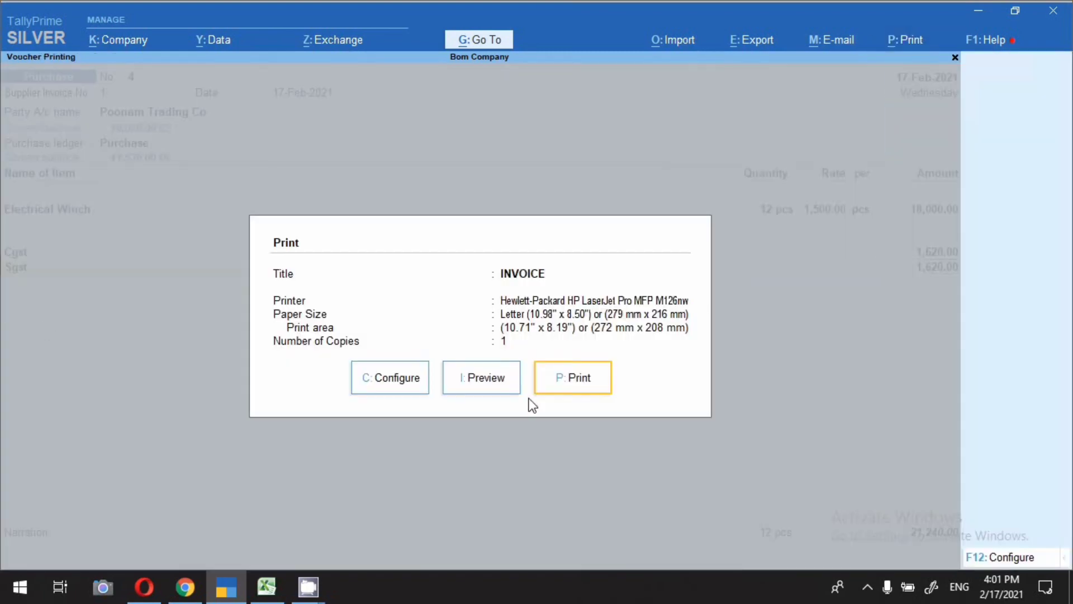
click(509, 383)
click(510, 385)
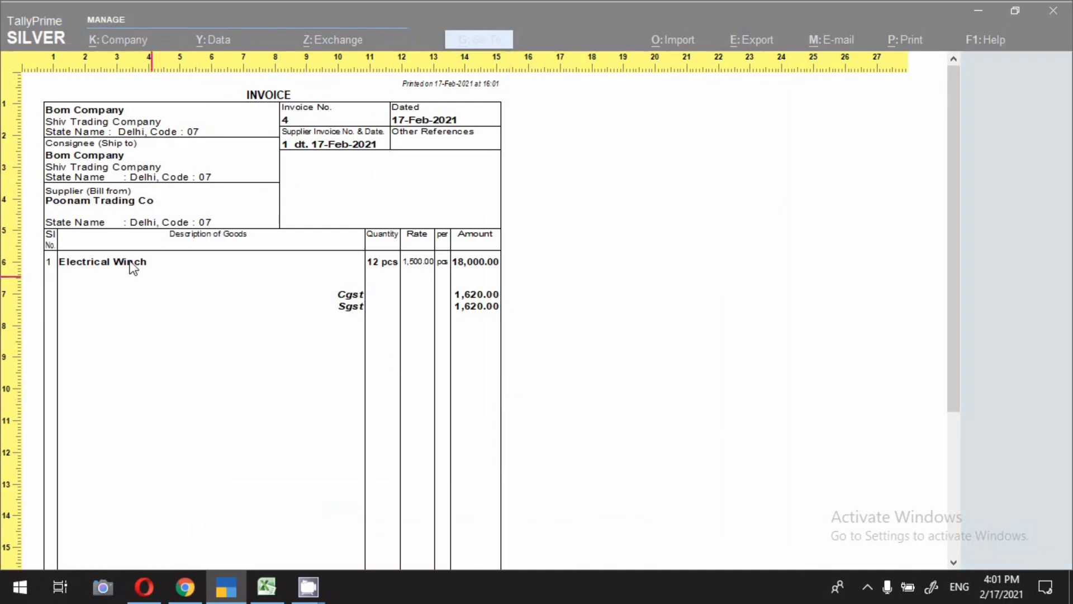
click(120, 285)
key(Escape)
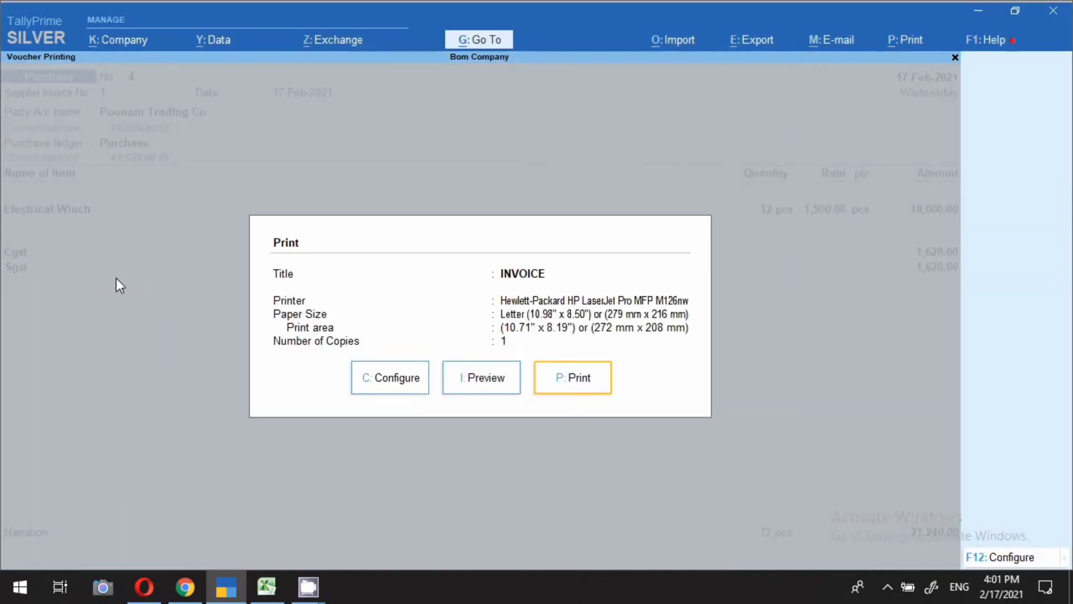
Step: Set this invoice's display name for stock items to Name (Alias) in the print configuration and apply it
click(414, 392)
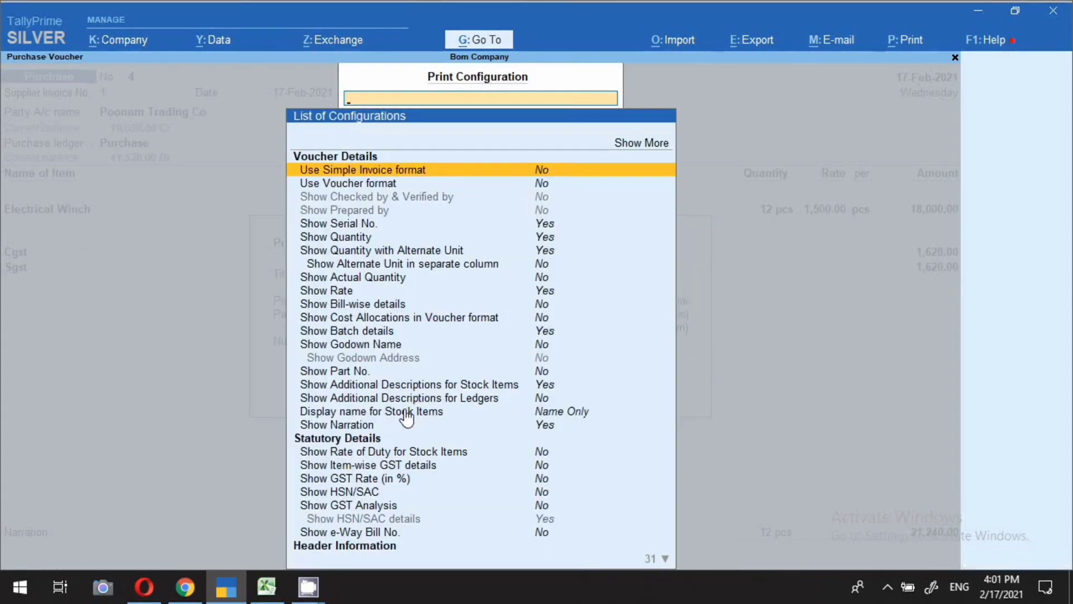
click(574, 413)
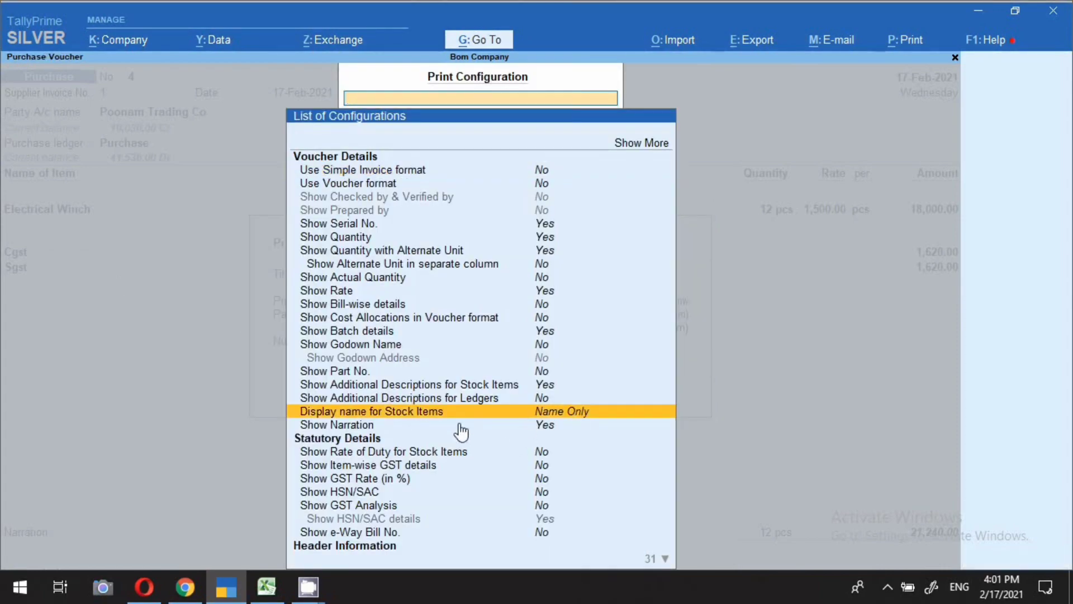
key(Return)
key(Up)
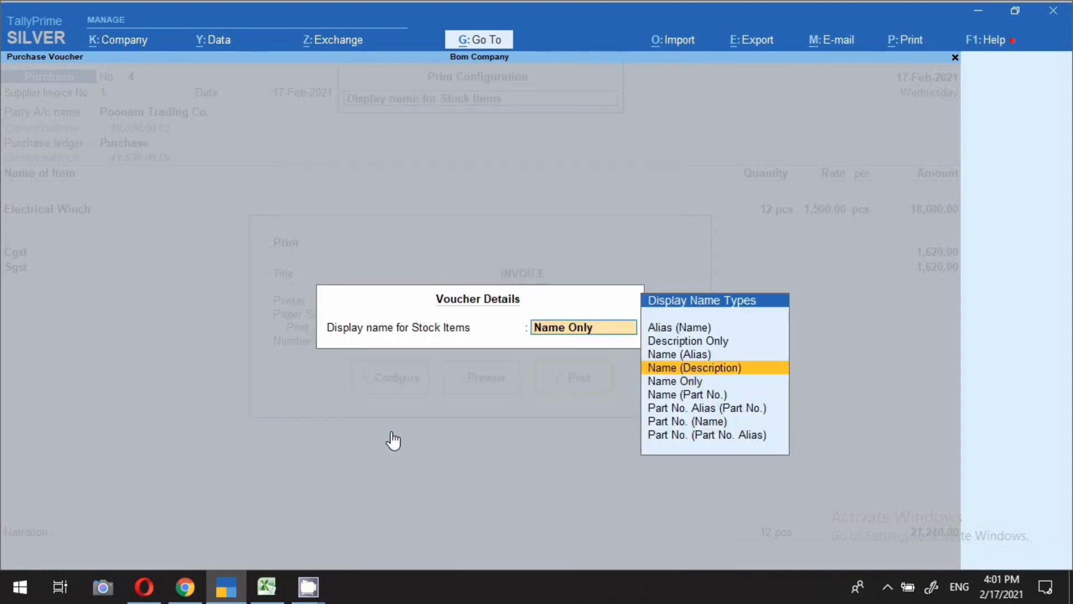
key(Up)
key(Return)
key(ctrl+a)
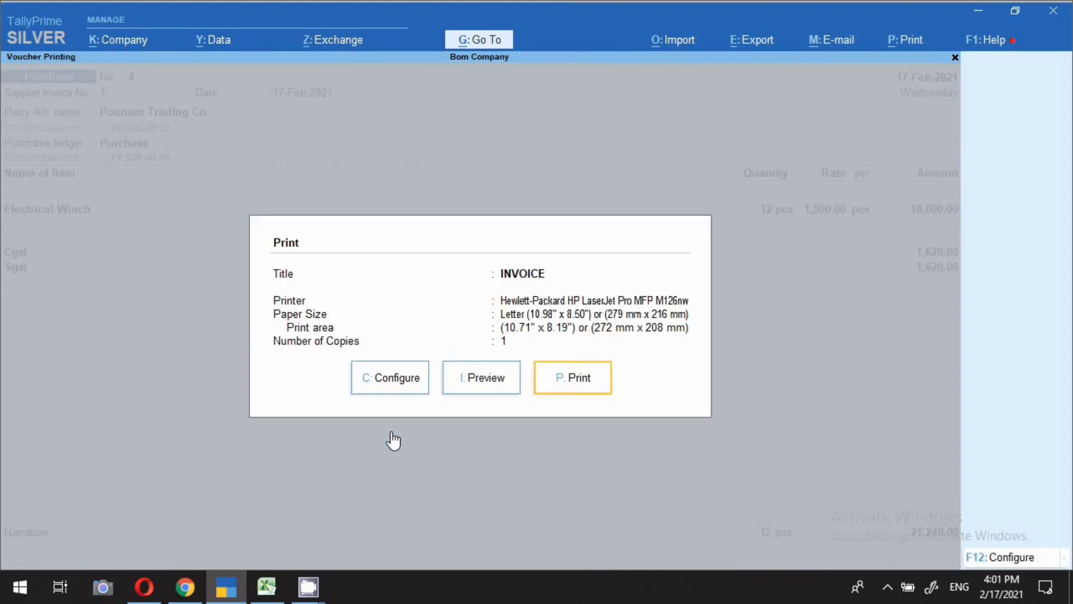
Step: Preview the invoice to check how the Electrical Winch's name and alias are printed, close the print settings and save the voucher
click(494, 390)
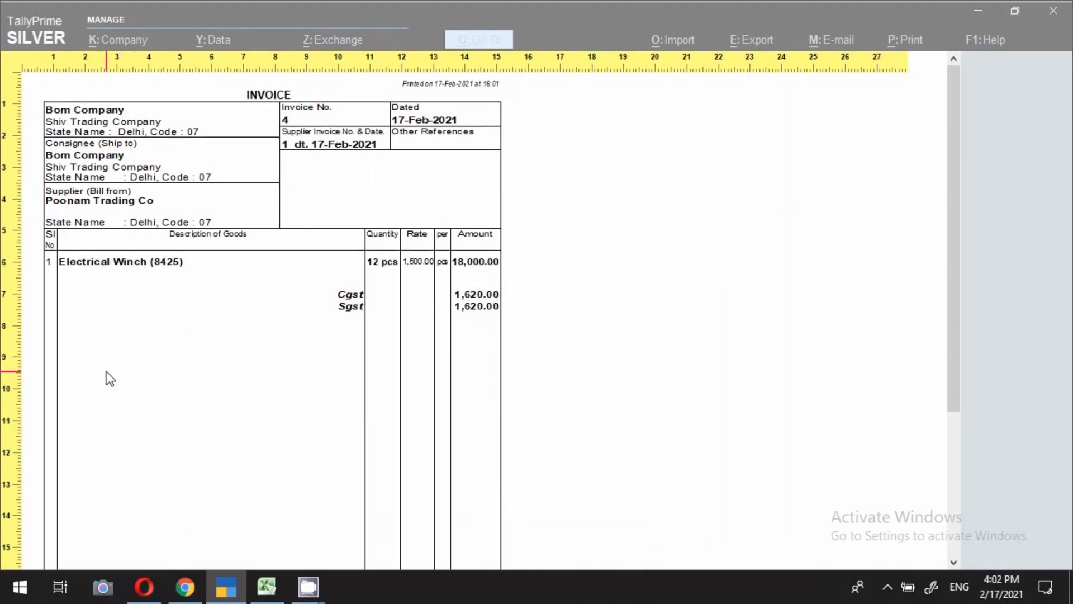
key(alt+z)
key(Escape)
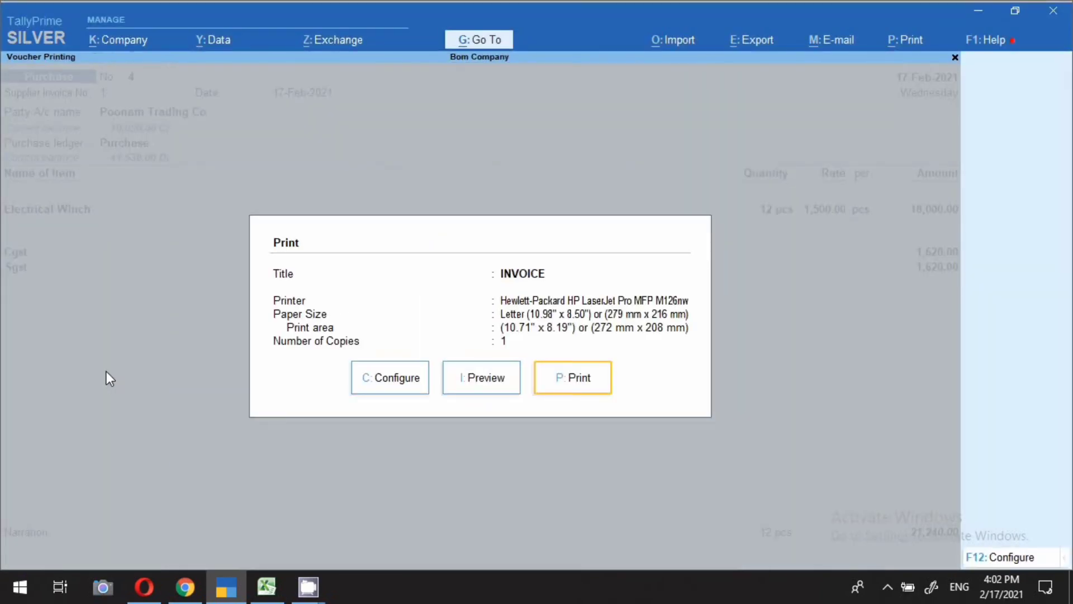
key(Escape)
key(ctrl)
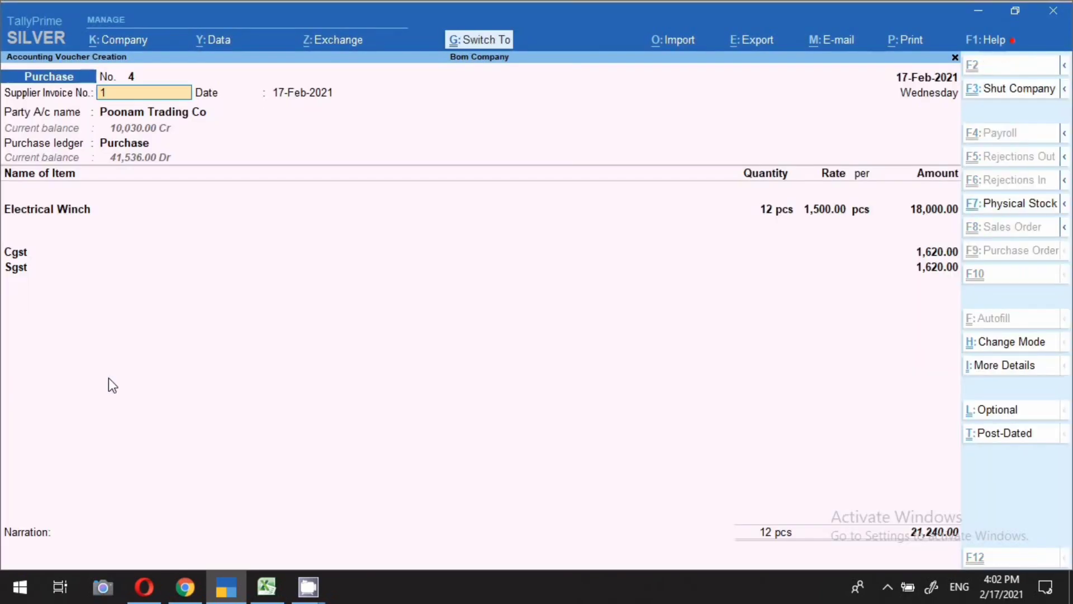
key(ctrl+a)
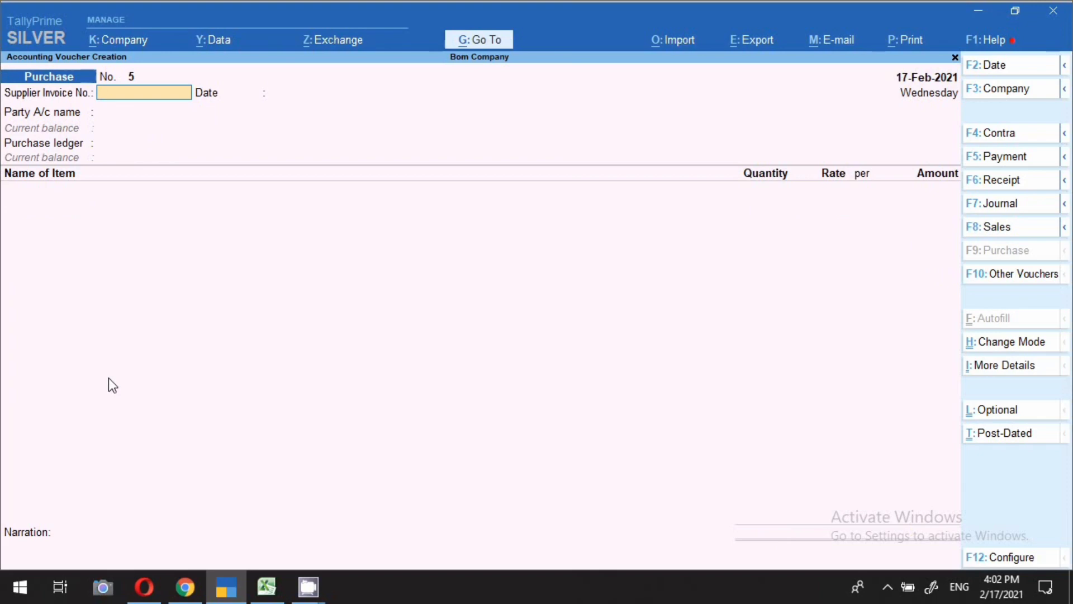
Step: Leave voucher entry, open the Stock Summary, and examine the items in the Bearing group
key(Escape)
key(Return)
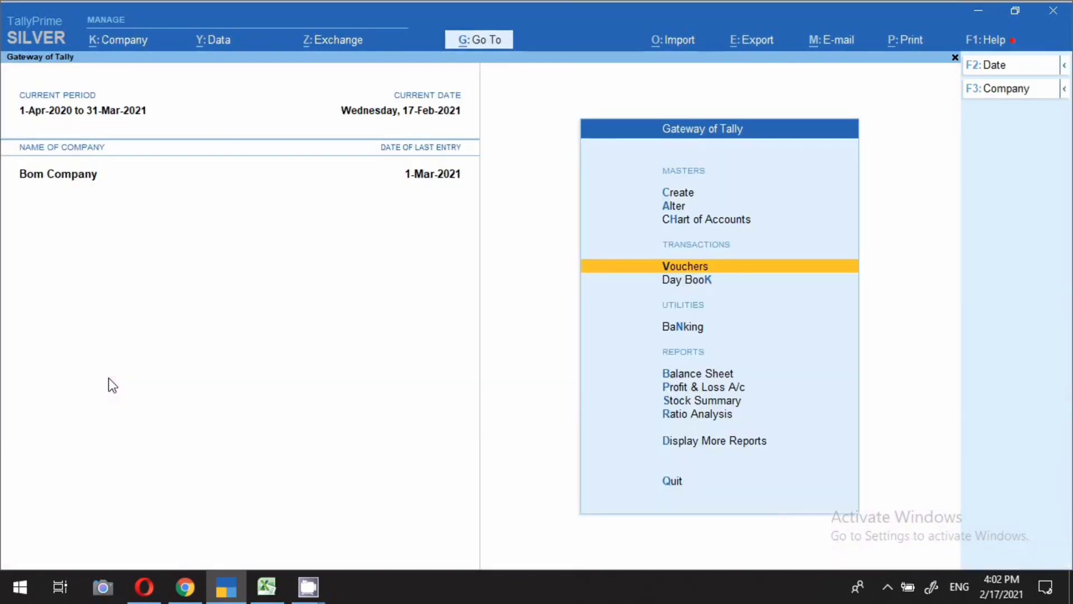
key(s)
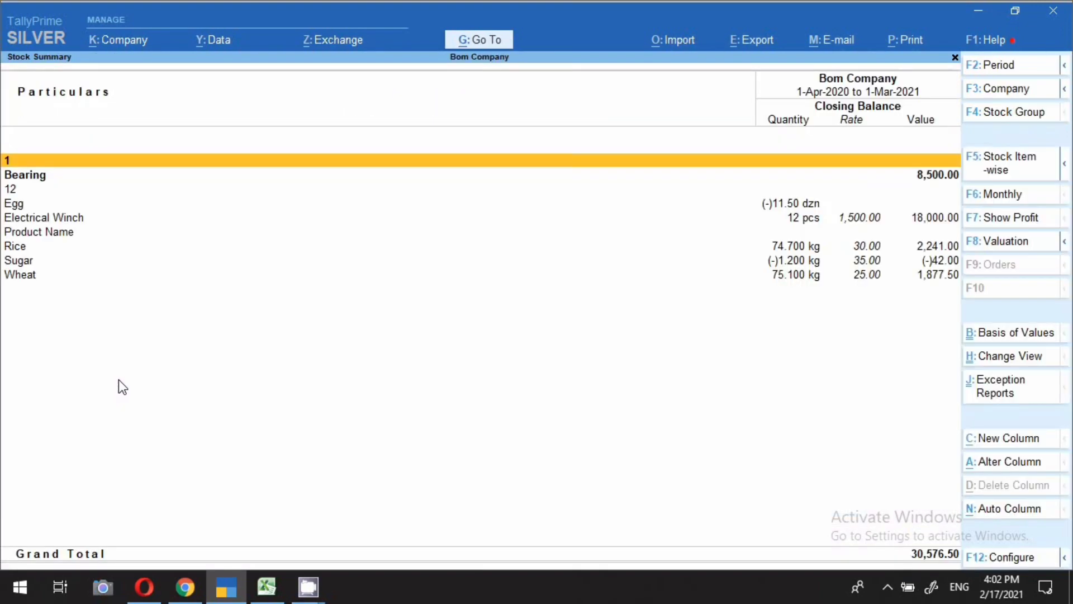
key(Down)
key(Return)
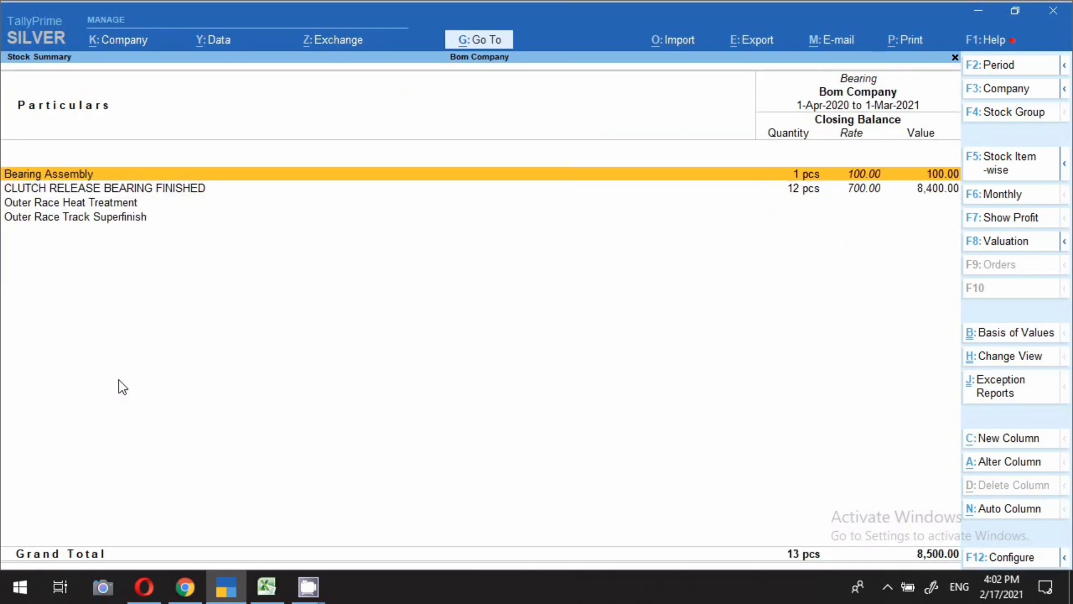
key(Down)
key(Down)
key(Down)
key(Up)
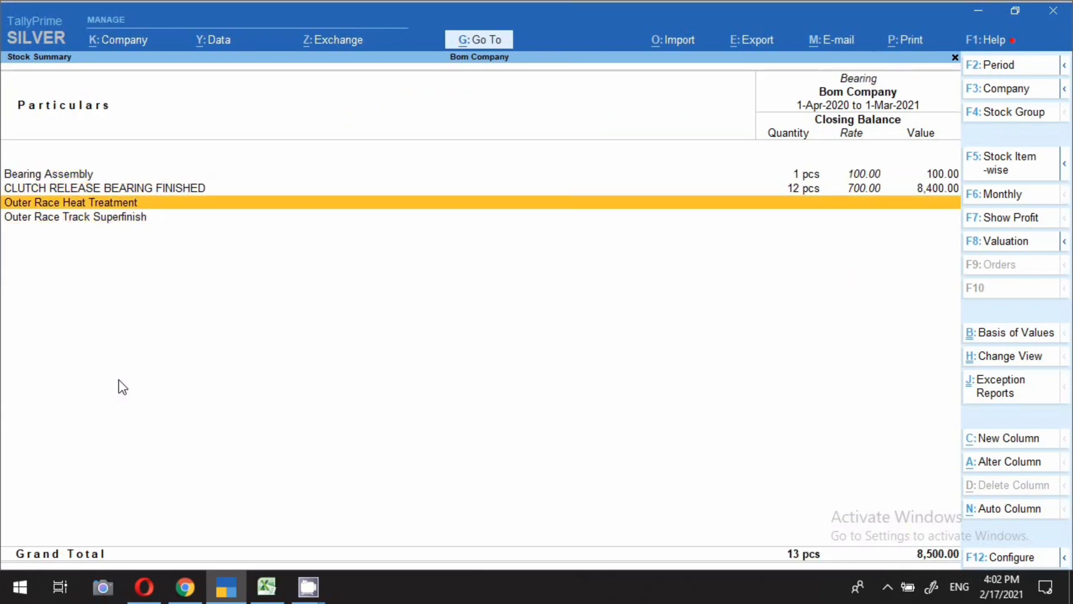